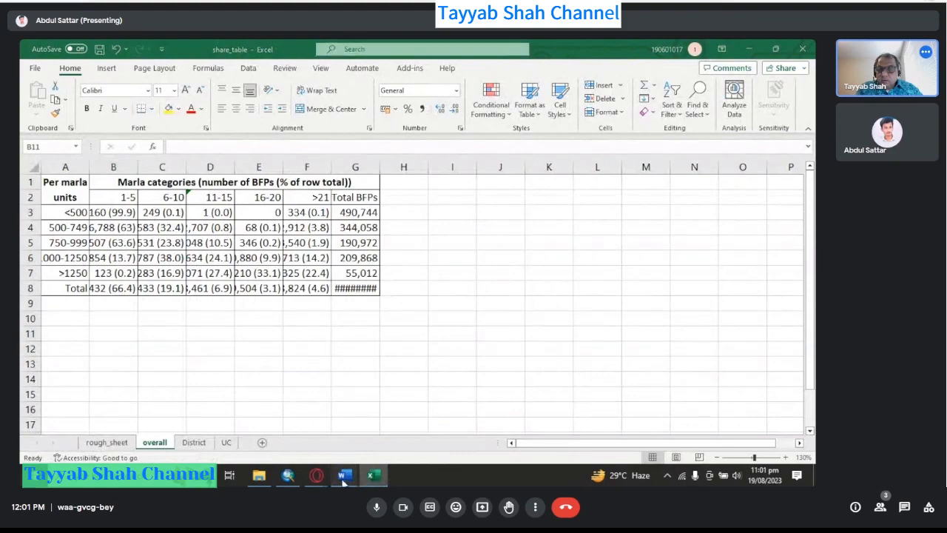
Switch to the Word results document and scroll through the overall results table, its explanation and the district results table.
mouse_move(345, 474)
click(337, 392)
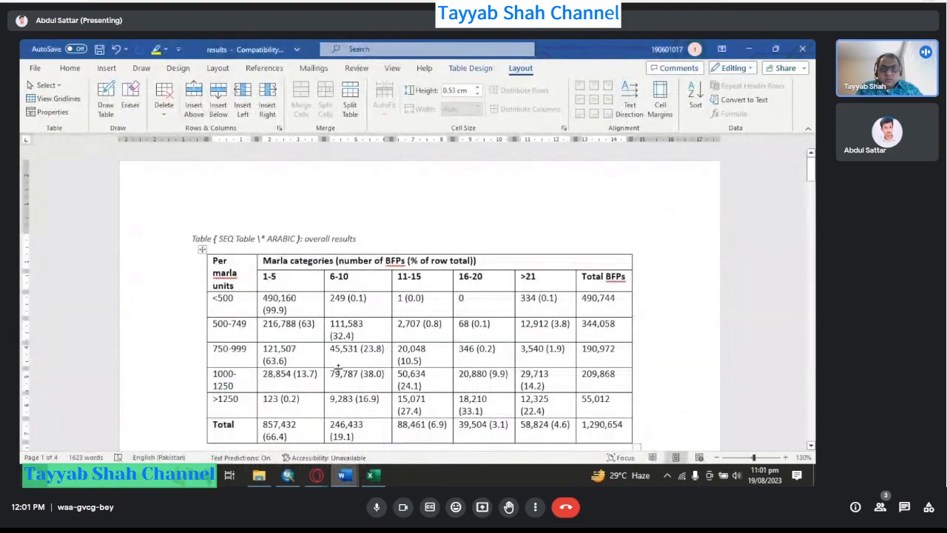
scroll(342, 374, down, 3)
scroll(344, 362, up, 3)
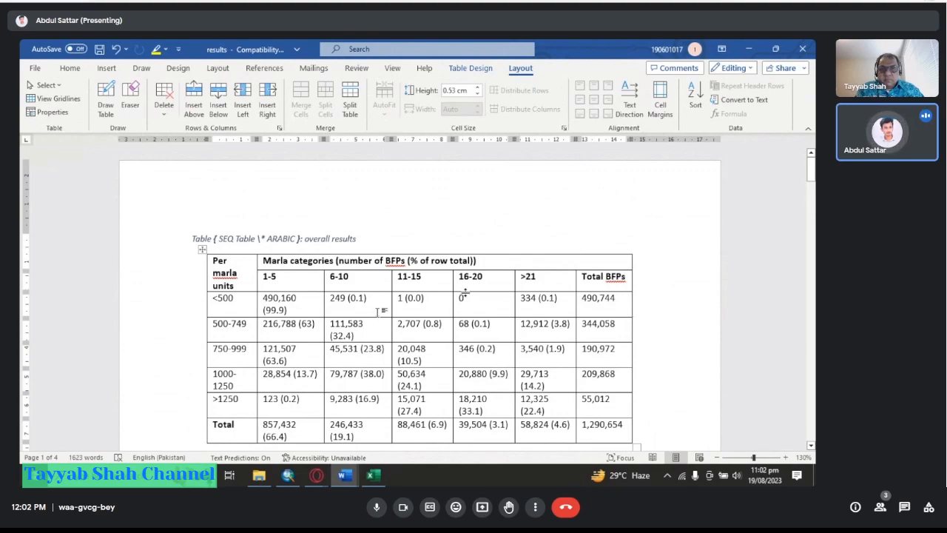
scroll(468, 315, down, 6)
scroll(469, 316, down, 10)
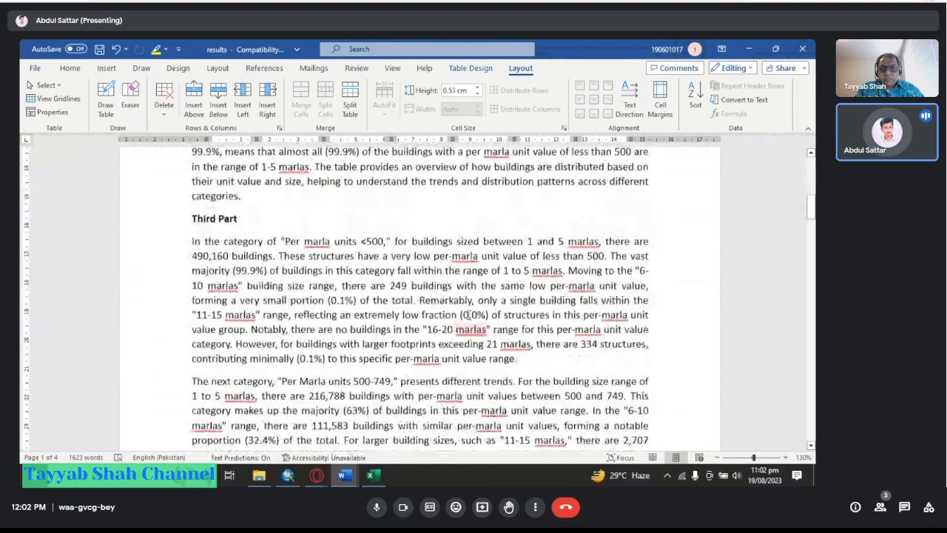
scroll(435, 280, down, 8)
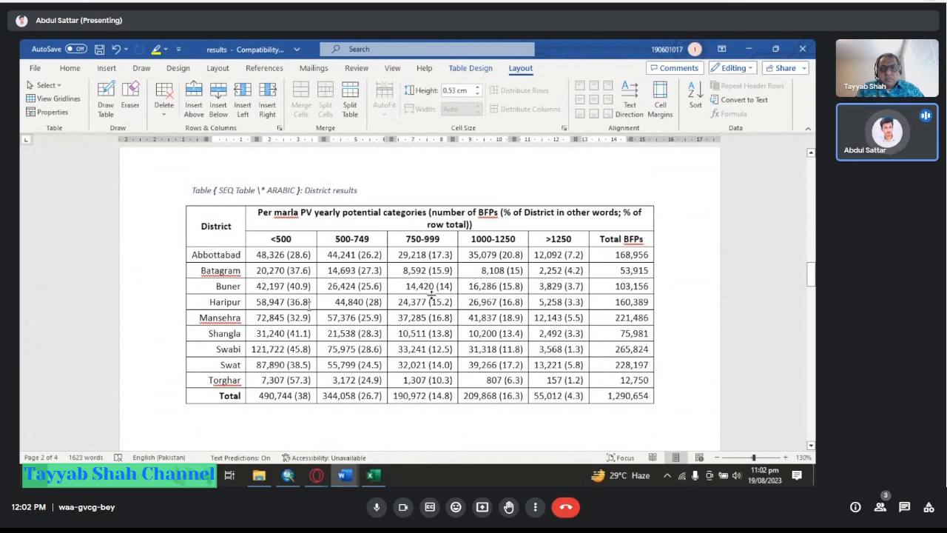
scroll(432, 294, down, 8)
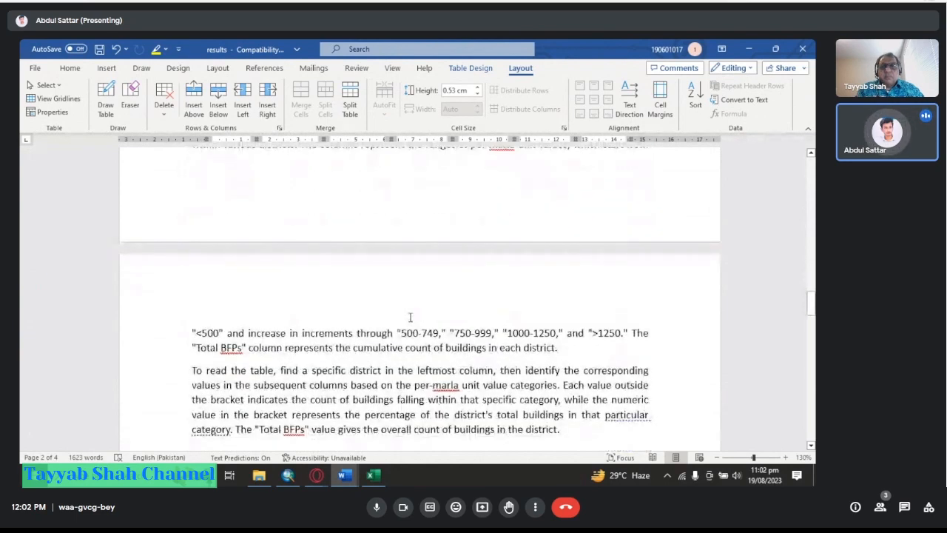
scroll(411, 314, down, 3)
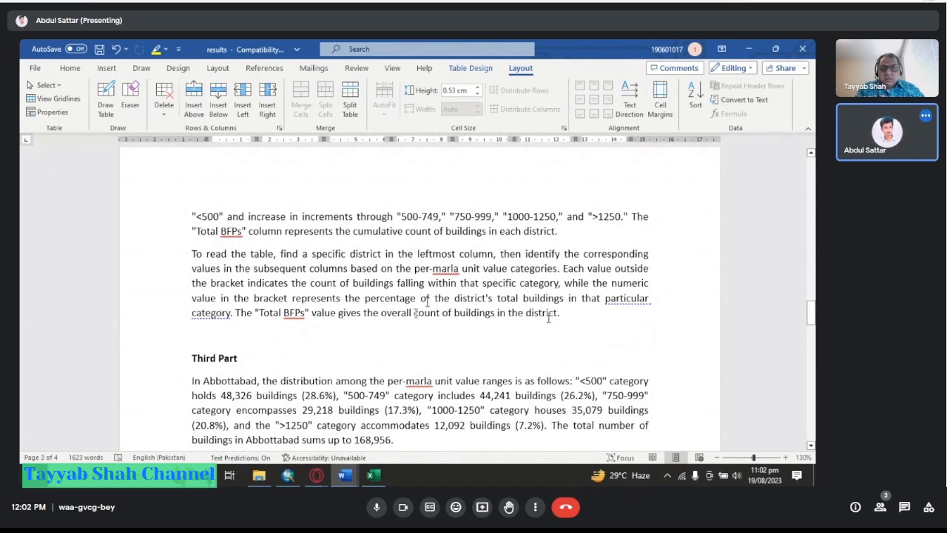
scroll(597, 317, up, 6)
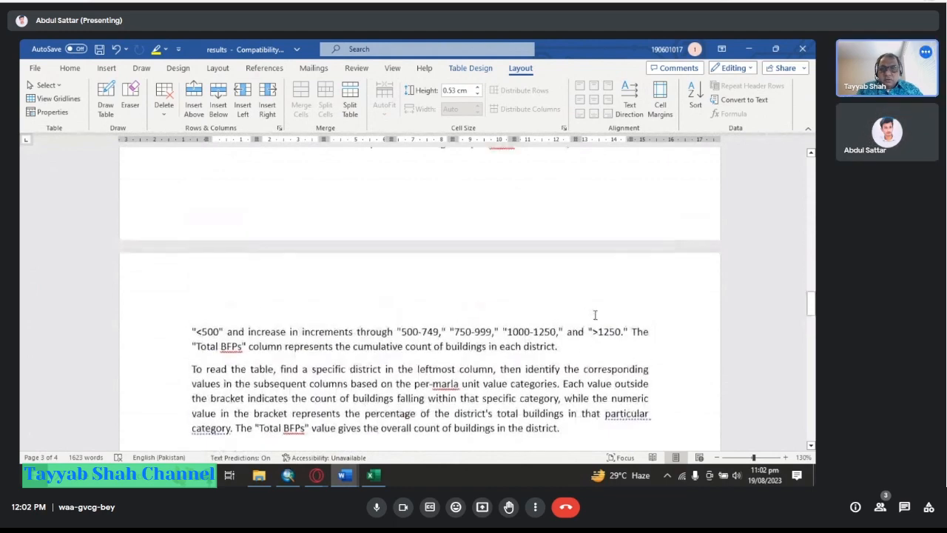
scroll(592, 323, up, 3)
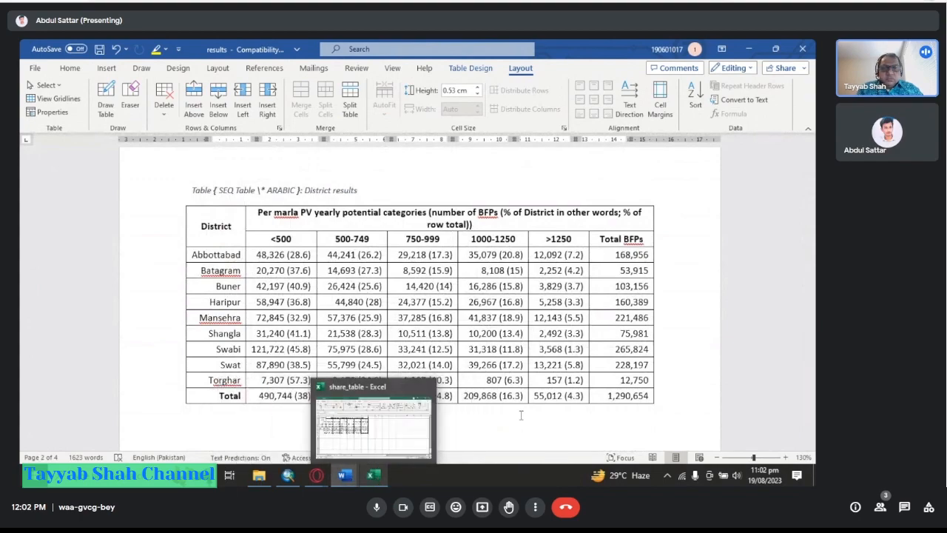
scroll(546, 386, down, 5)
scroll(546, 387, up, 10)
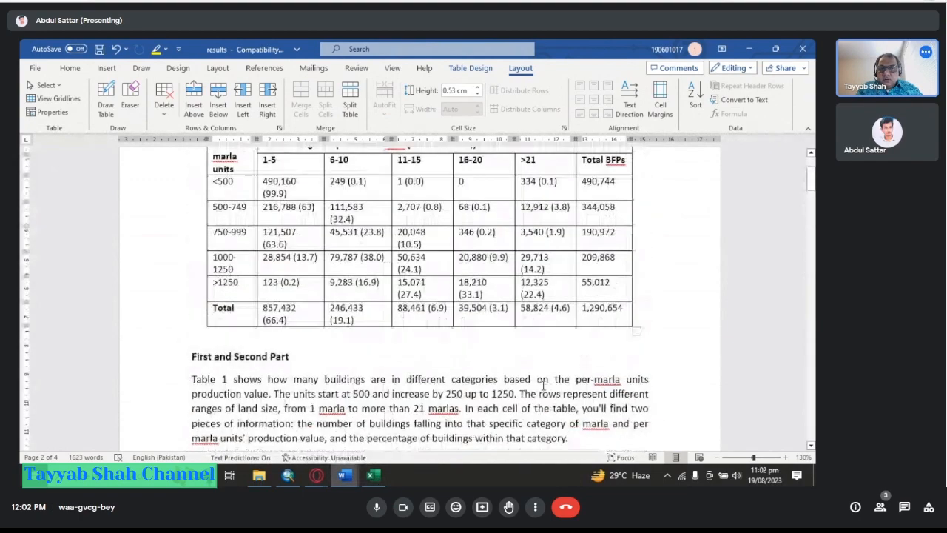
scroll(545, 387, down, 3)
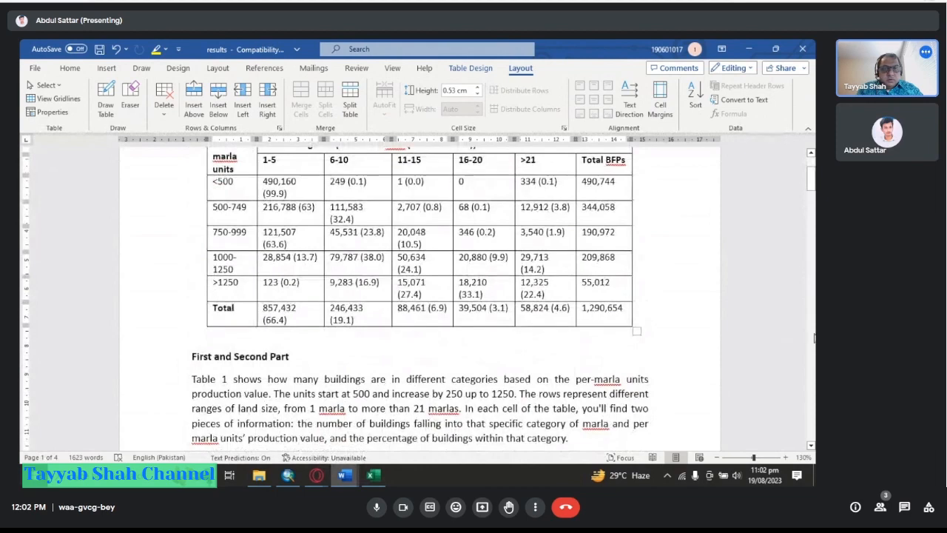
scroll(571, 370, up, 1)
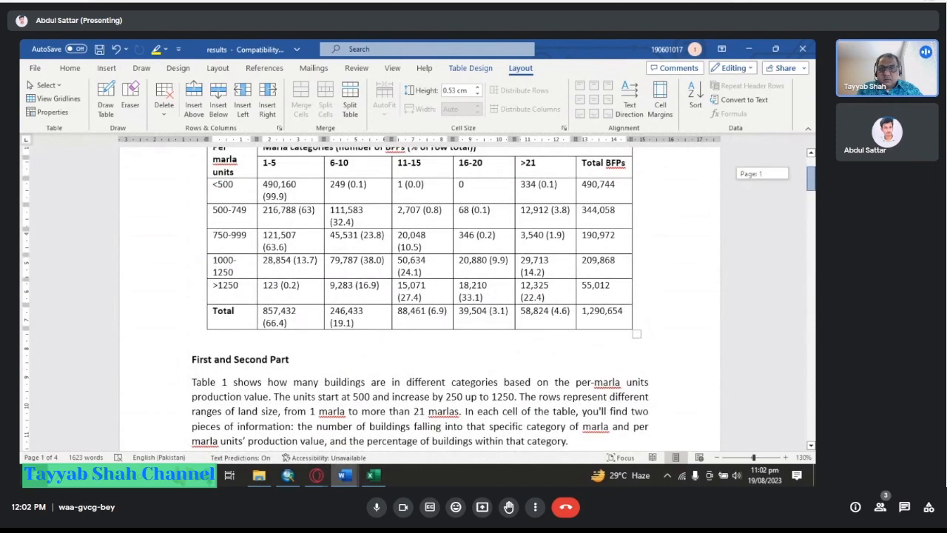
scroll(474, 296, up, 1)
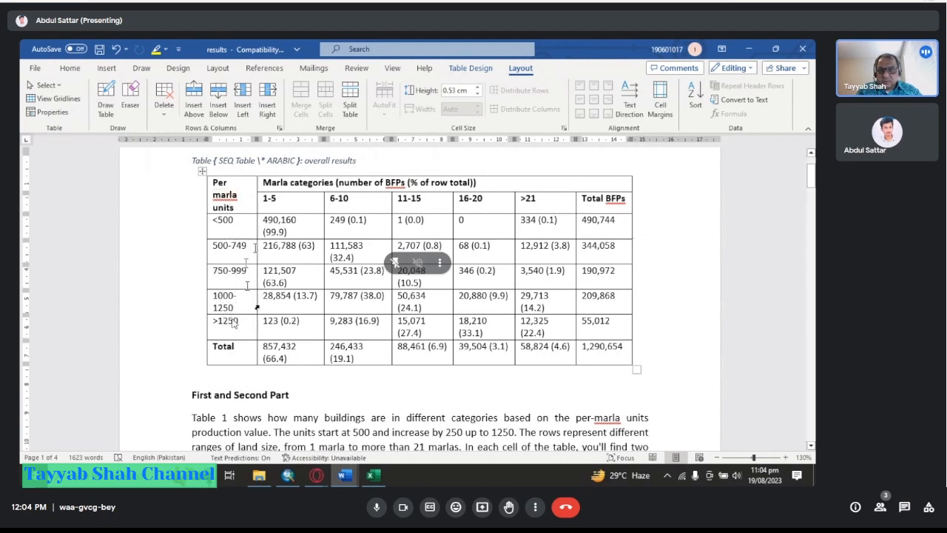
Select the 750-999 through >1250 rows of the overall results table and review it alongside the district results table.
drag(246, 266, 581, 326)
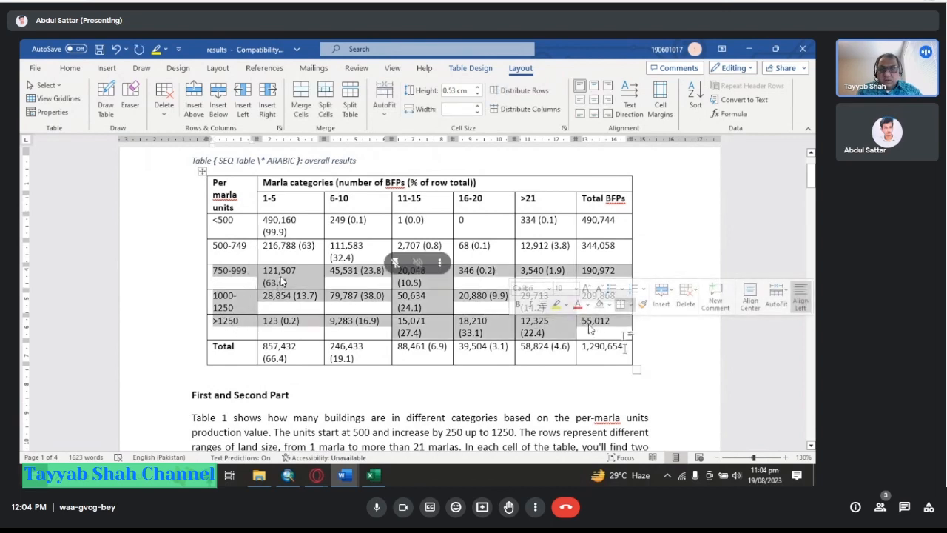
click(625, 333)
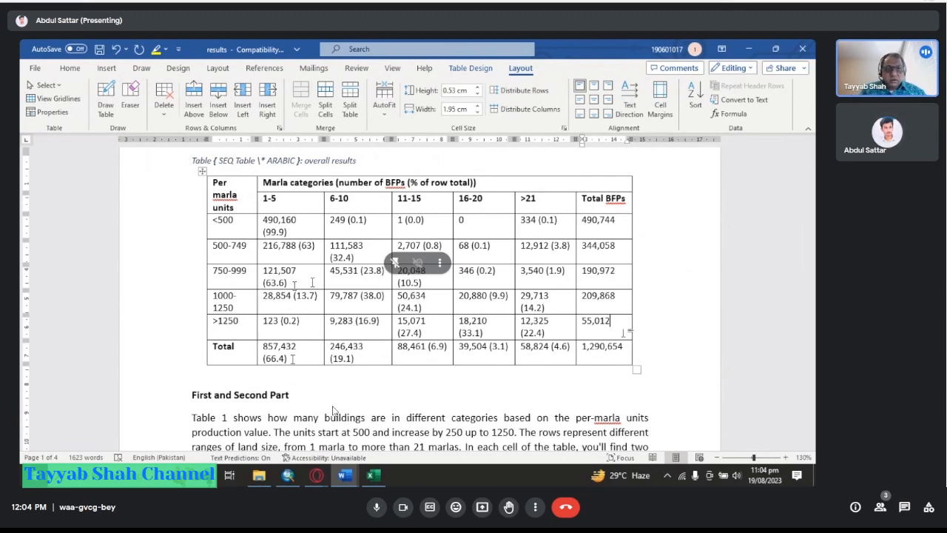
scroll(333, 411, down, 5)
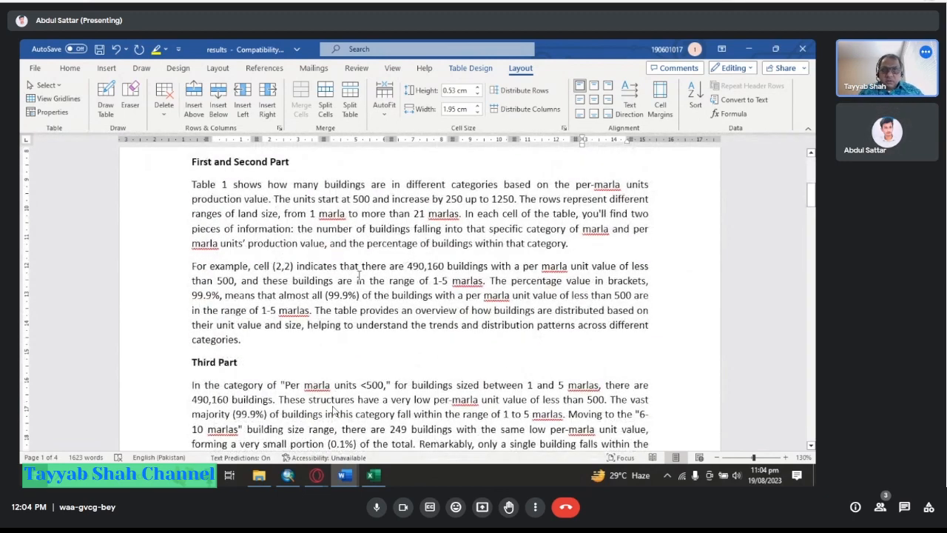
scroll(333, 411, down, 20)
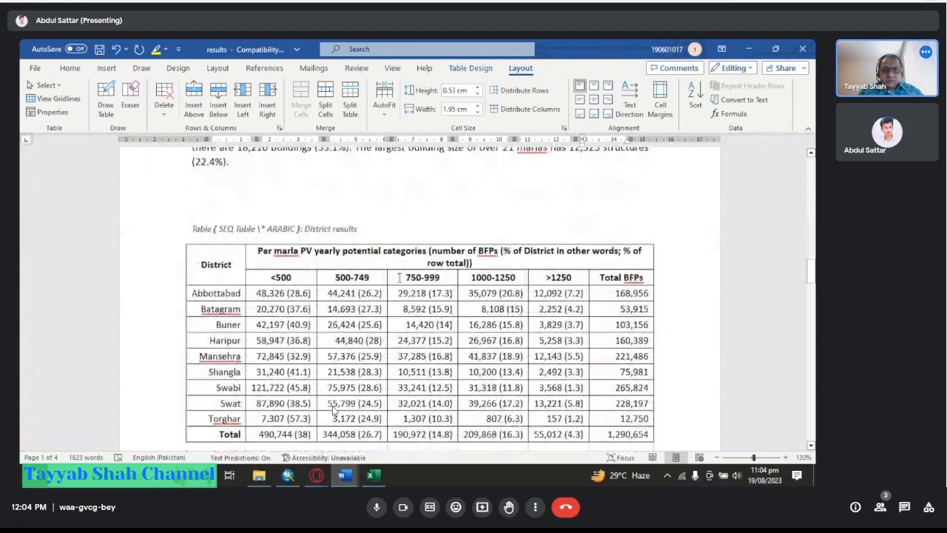
scroll(333, 411, up, 20)
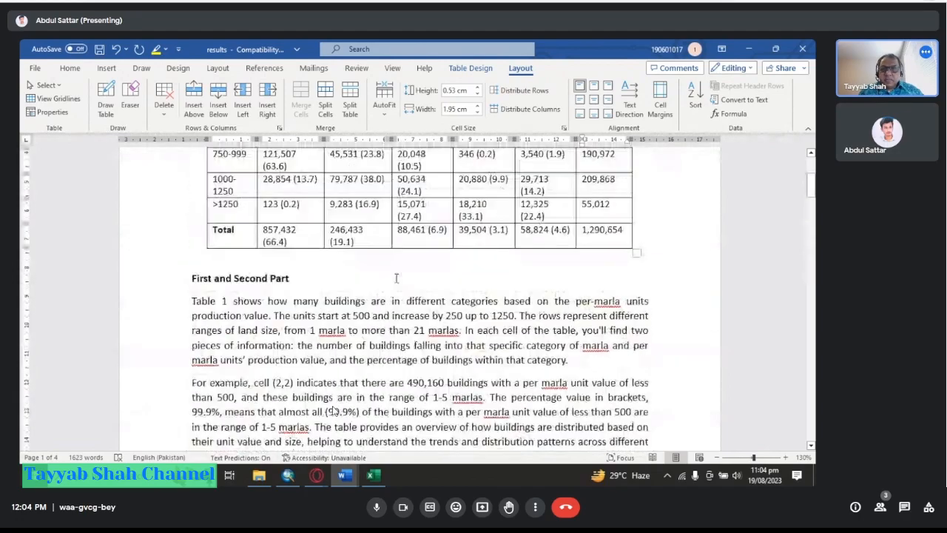
scroll(333, 411, up, 3)
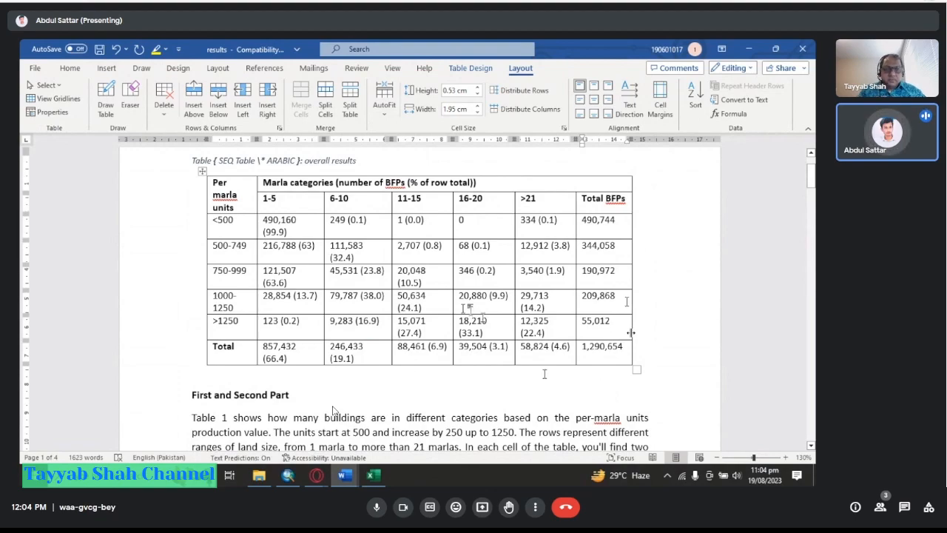
scroll(333, 411, down, 10)
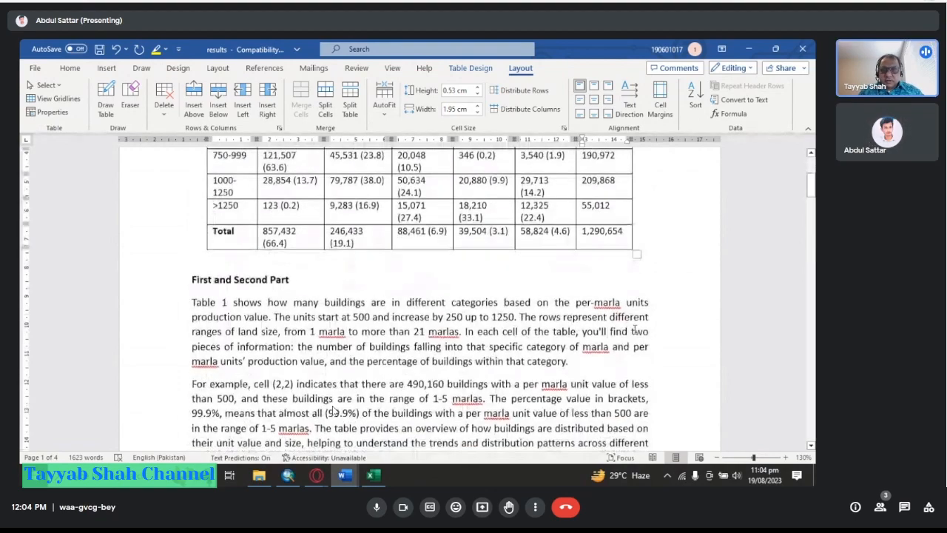
scroll(333, 411, up, 8)
scroll(332, 411, up, 3)
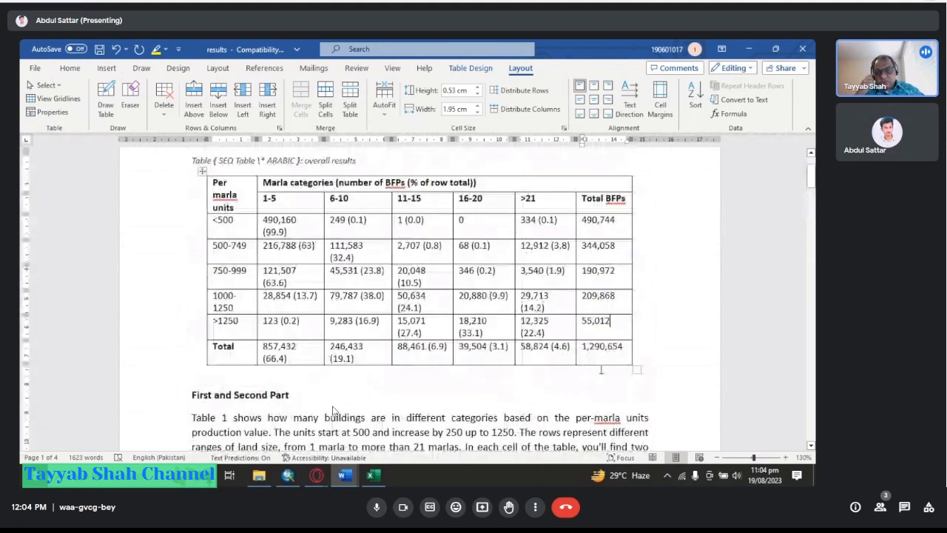
scroll(332, 412, down, 12)
scroll(332, 411, down, 4)
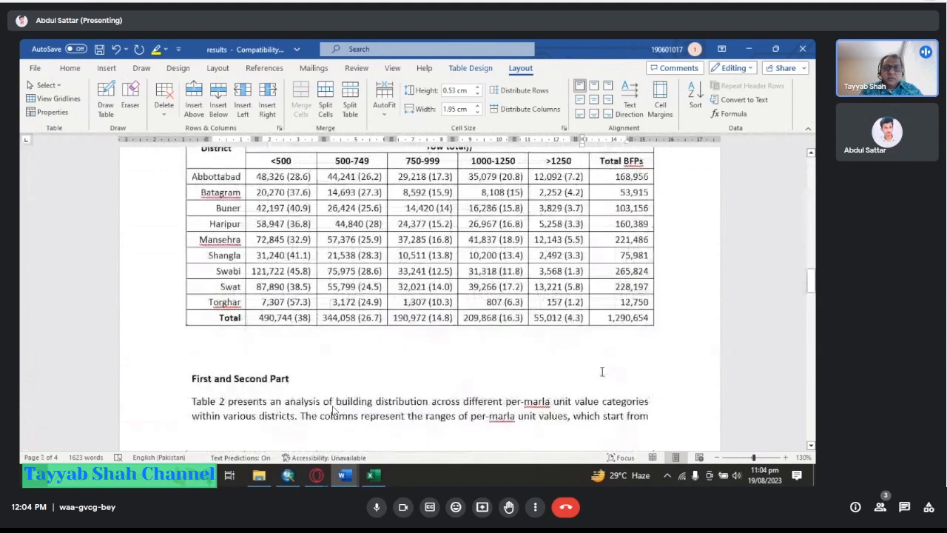
scroll(332, 411, up, 4)
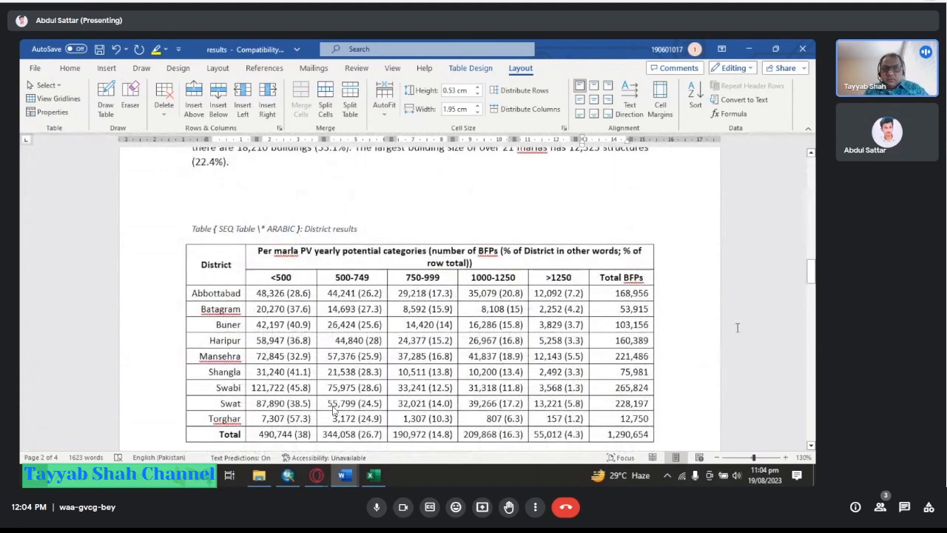
scroll(332, 411, down, 1)
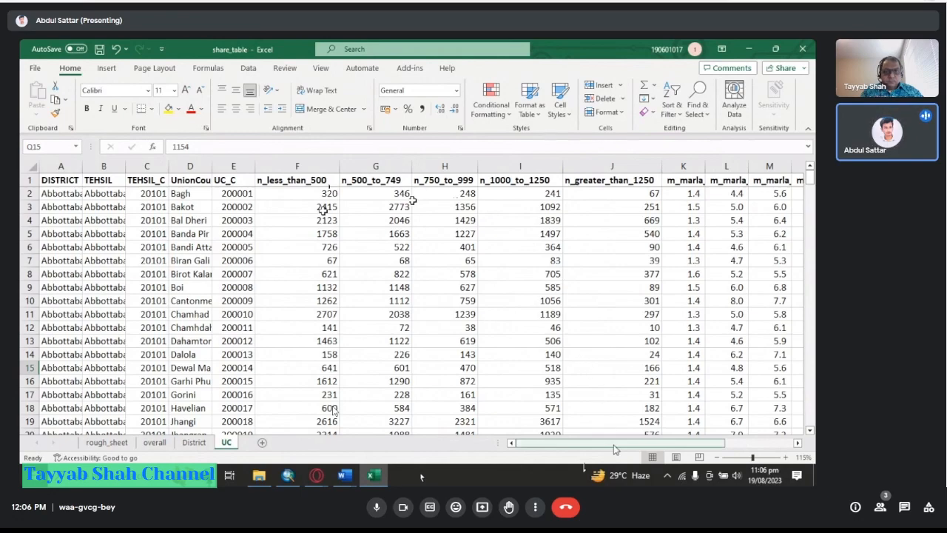
Switch to the Excel UC sheet and widen column K to show the full m_marla_less_than_500 header.
drag(621, 444, 683, 444)
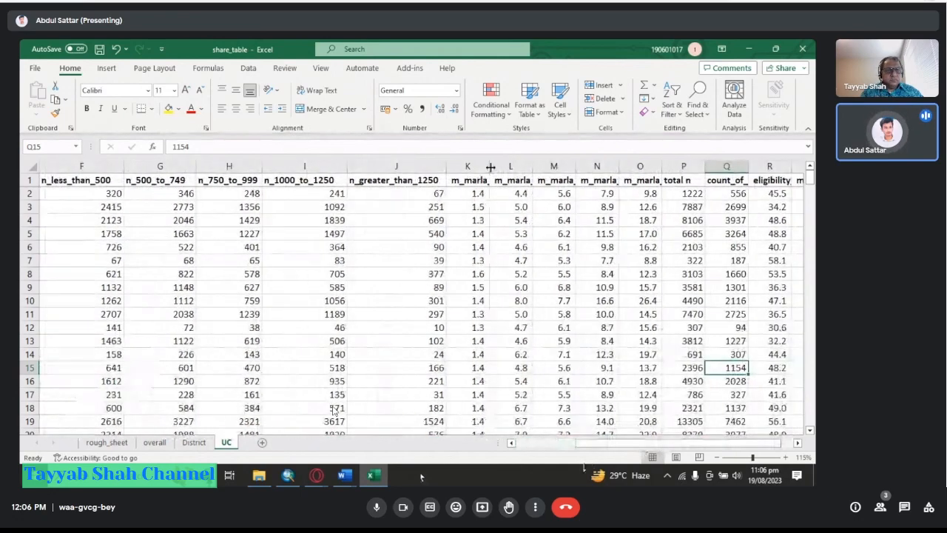
drag(489, 166, 549, 175)
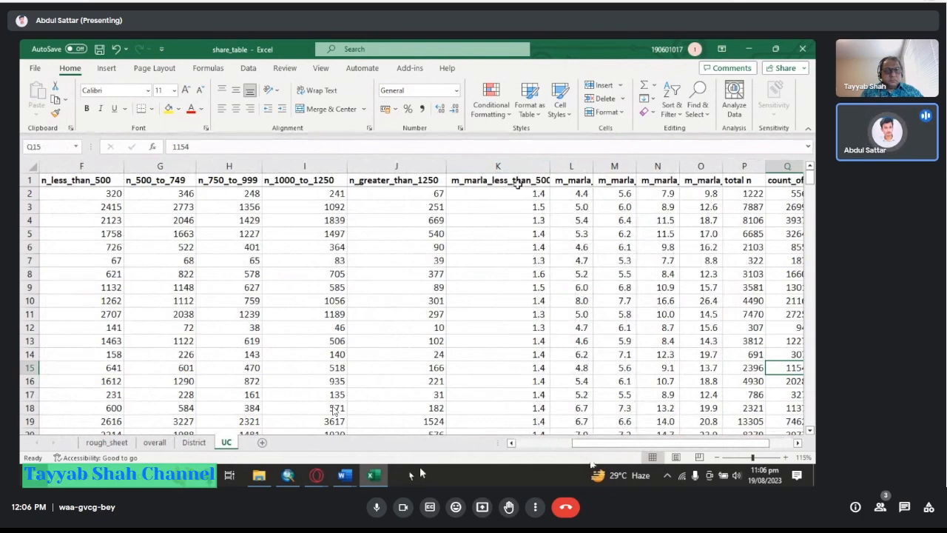
drag(550, 166, 566, 166)
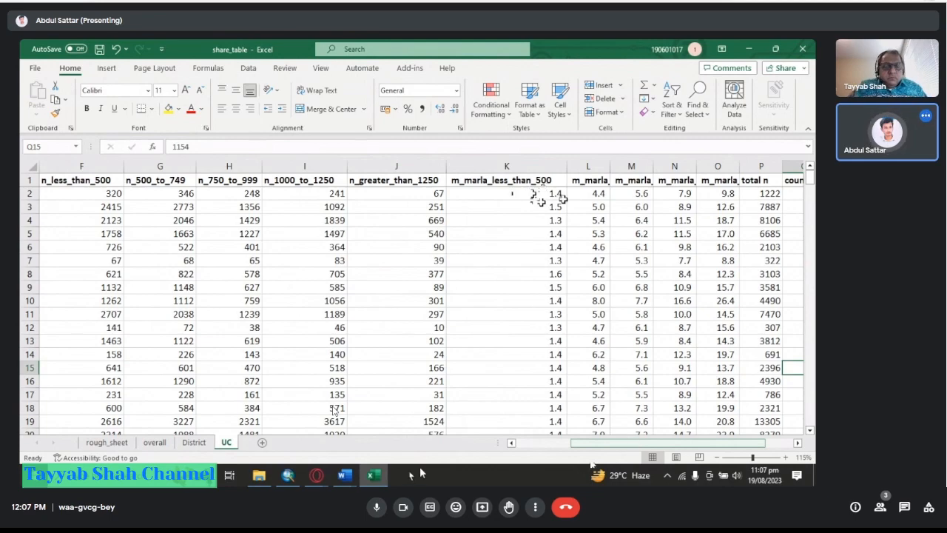
Widen column Q to show the full count_of_eligible_building header and select cell Q2.
drag(632, 444, 662, 444)
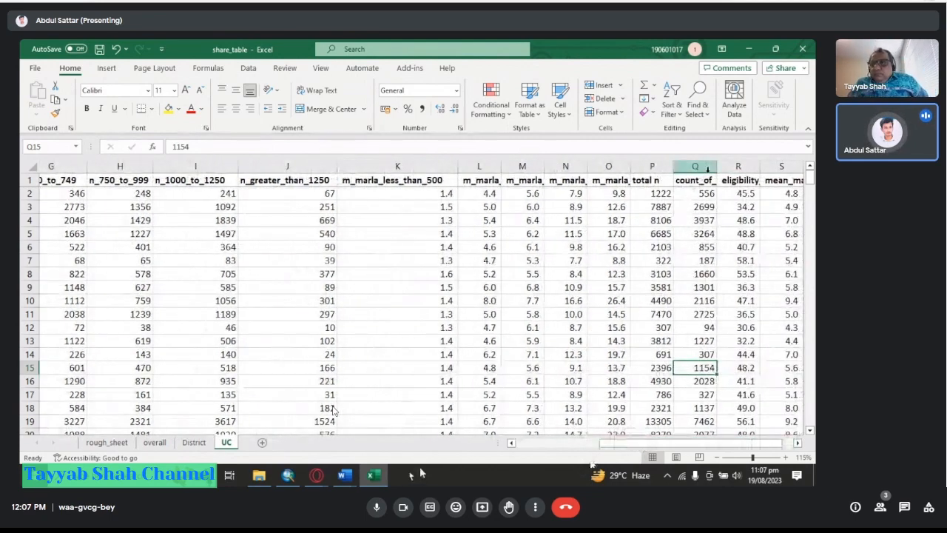
drag(713, 168, 781, 176)
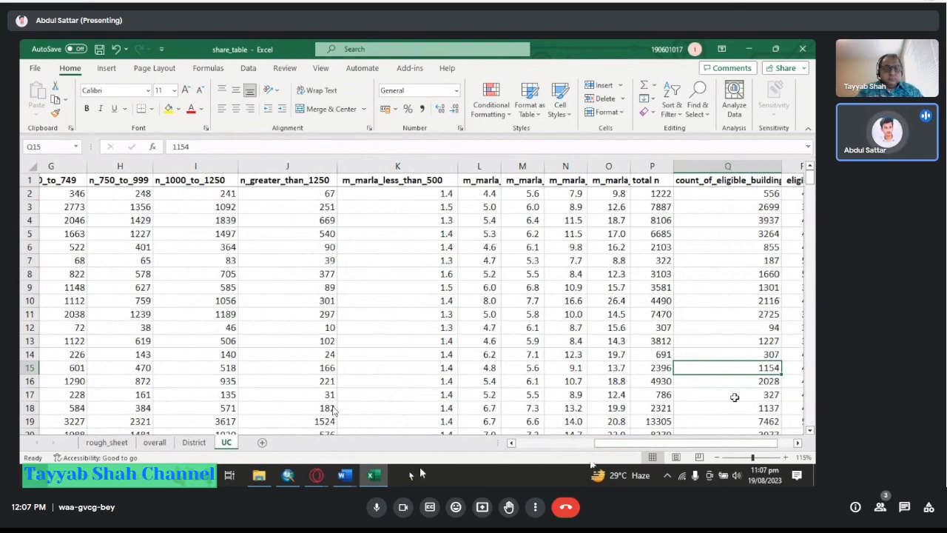
drag(709, 444, 731, 445)
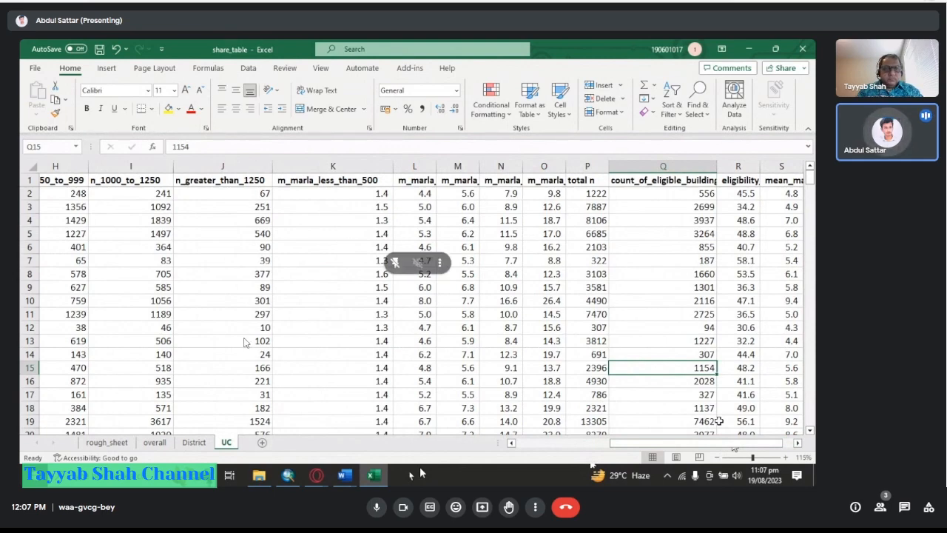
click(690, 195)
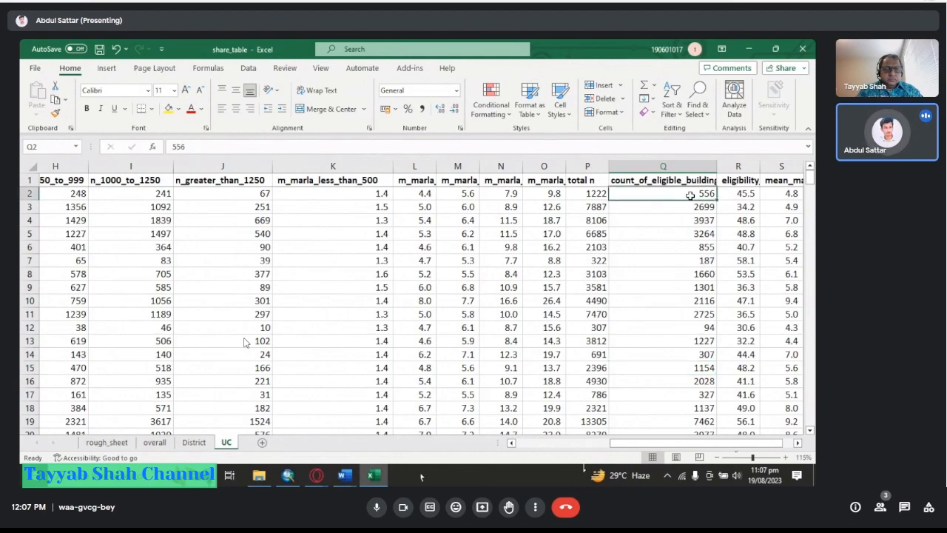
Widen column R to reveal the full eligibility percentage header next to mean_marla.
scroll(742, 194, right, 1)
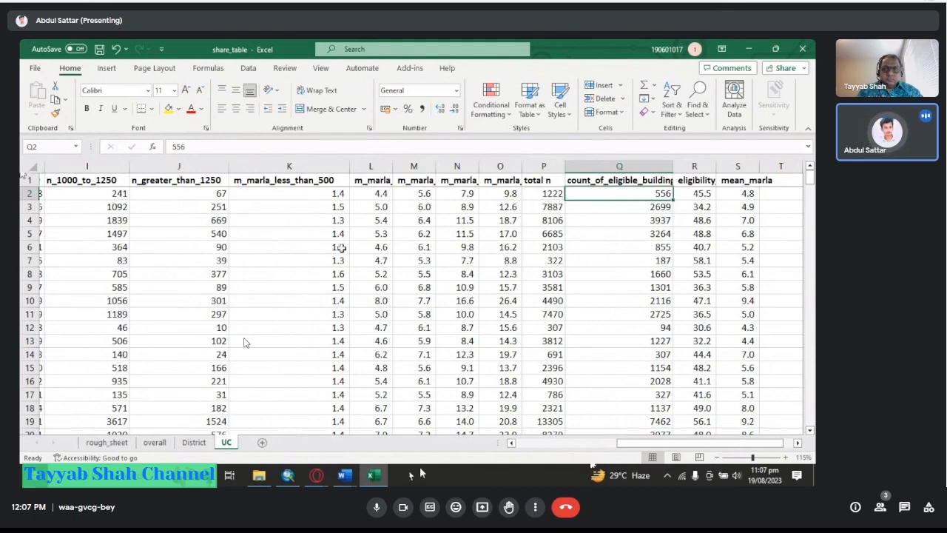
scroll(651, 411, right, 1)
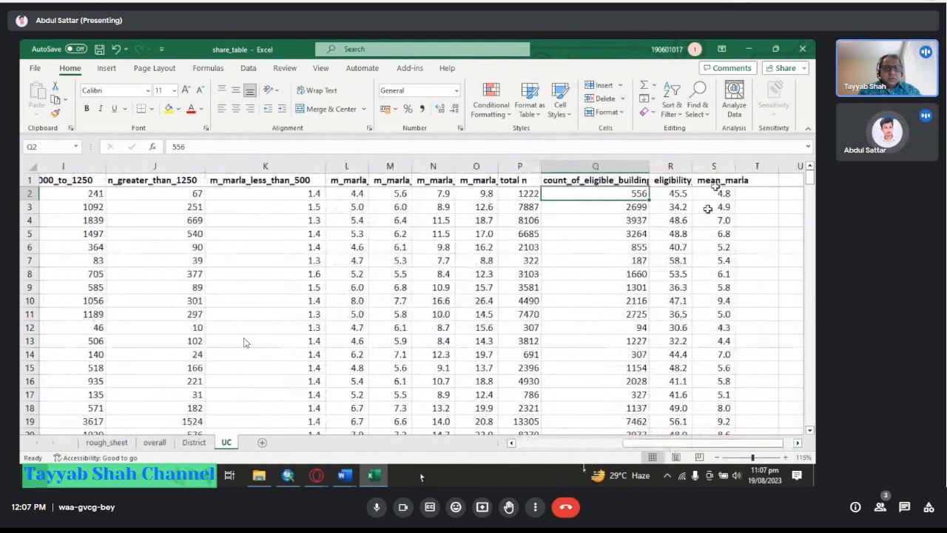
drag(693, 169, 772, 166)
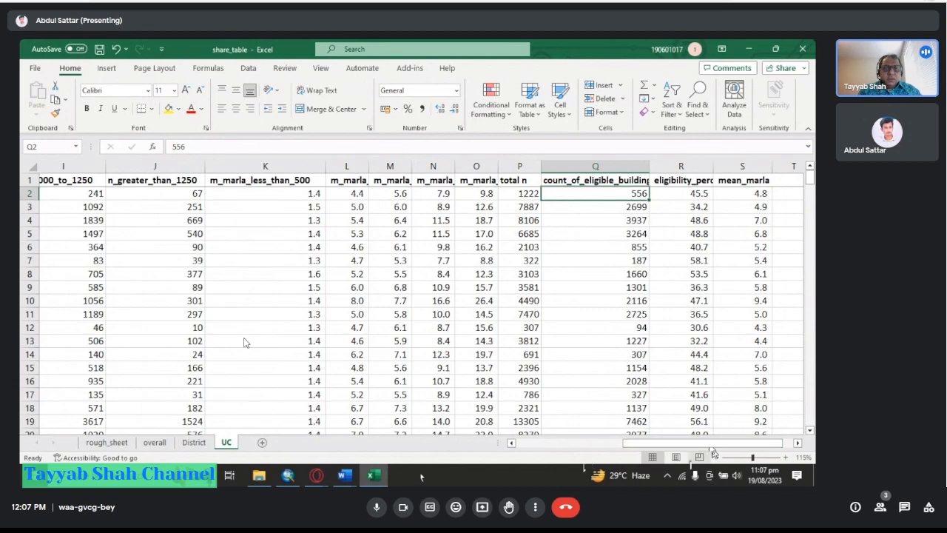
drag(704, 444, 714, 442)
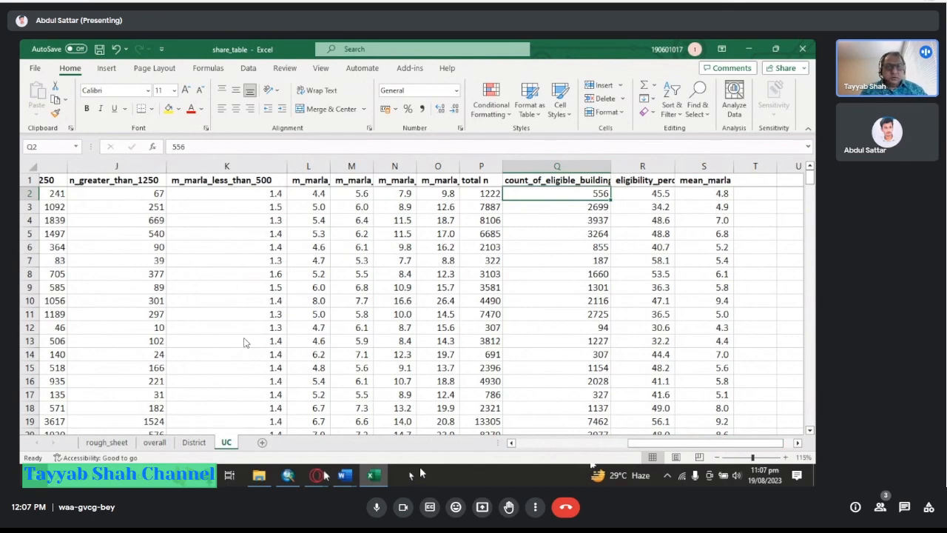
Switch to ArcMap to show the eligible buildings map.
click(287, 476)
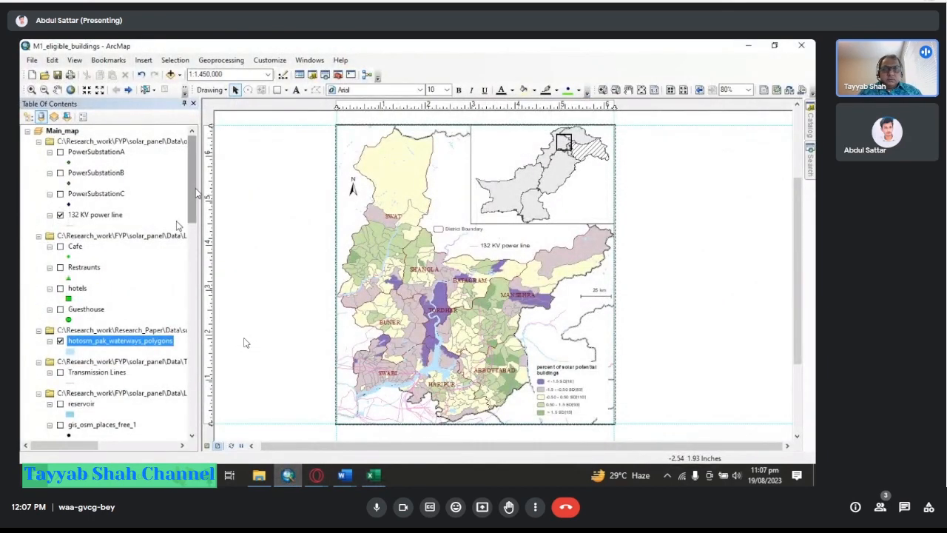
Open the attribute table of the PV layer.
drag(191, 196, 195, 261)
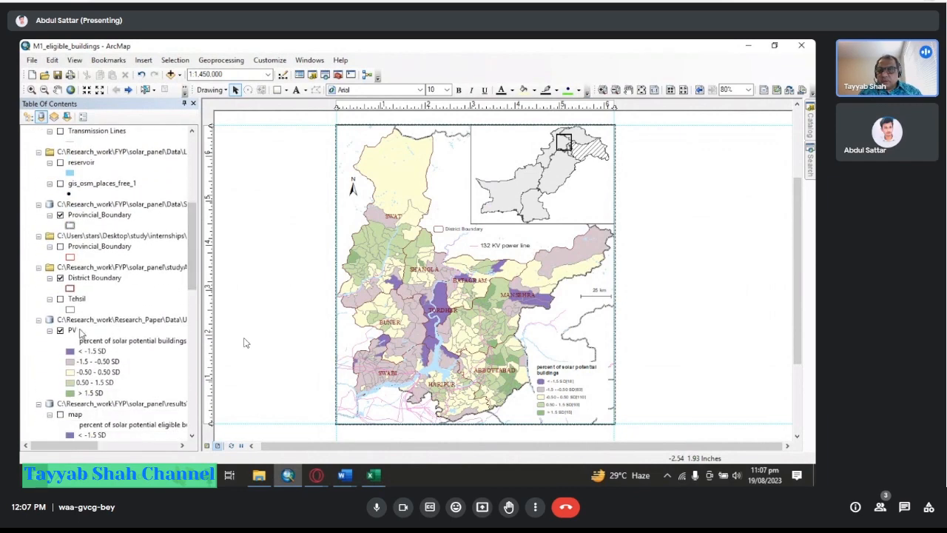
right_click(72, 330)
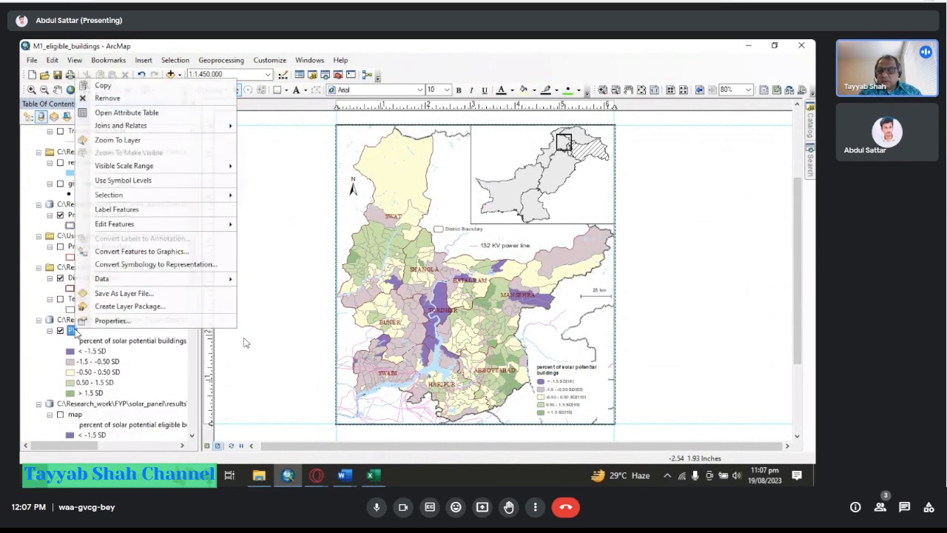
click(151, 115)
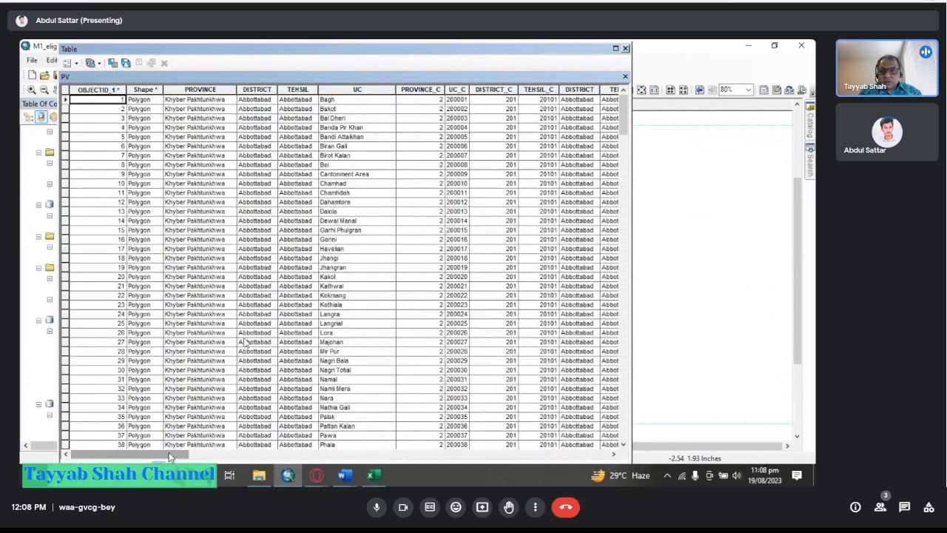
Scroll to the eligibility_percentage field and sort the table ascending by it.
drag(170, 454, 566, 470)
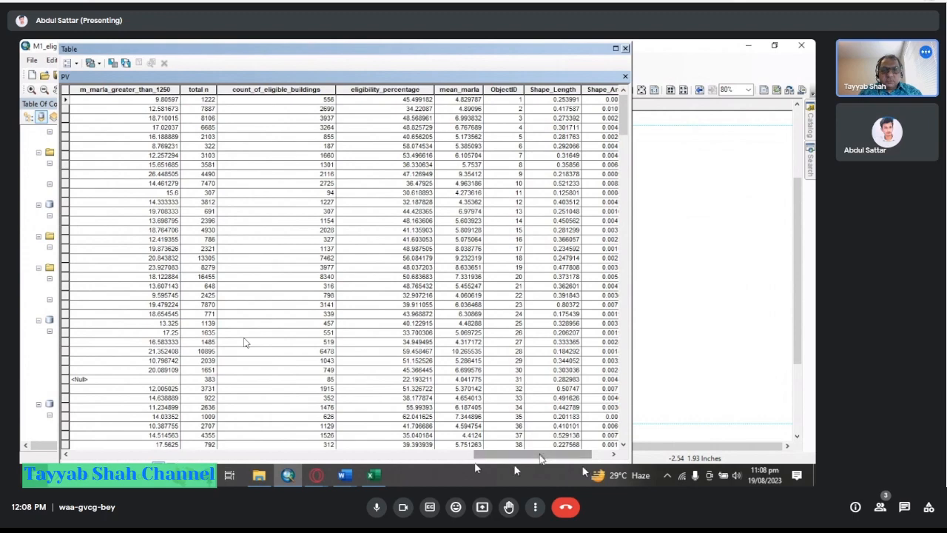
drag(534, 452, 516, 451)
click(474, 90)
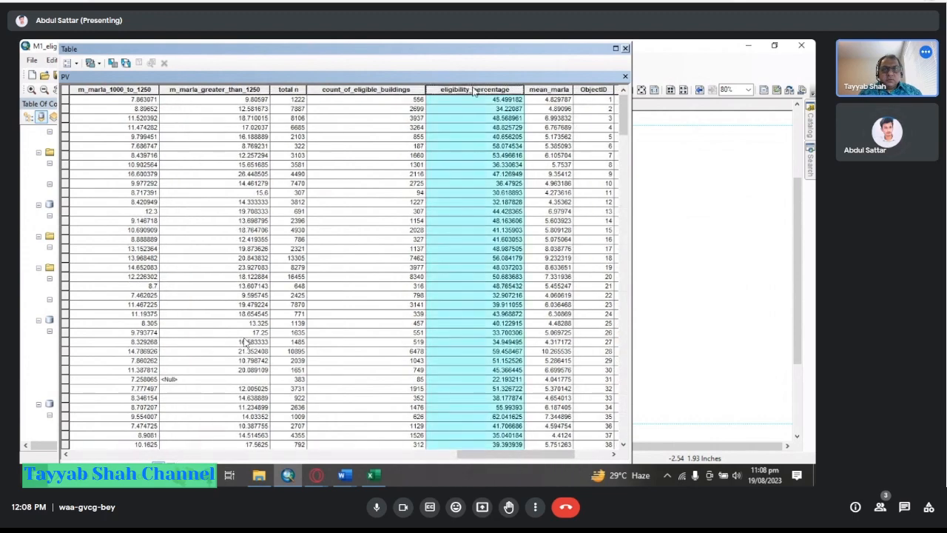
right_click(476, 89)
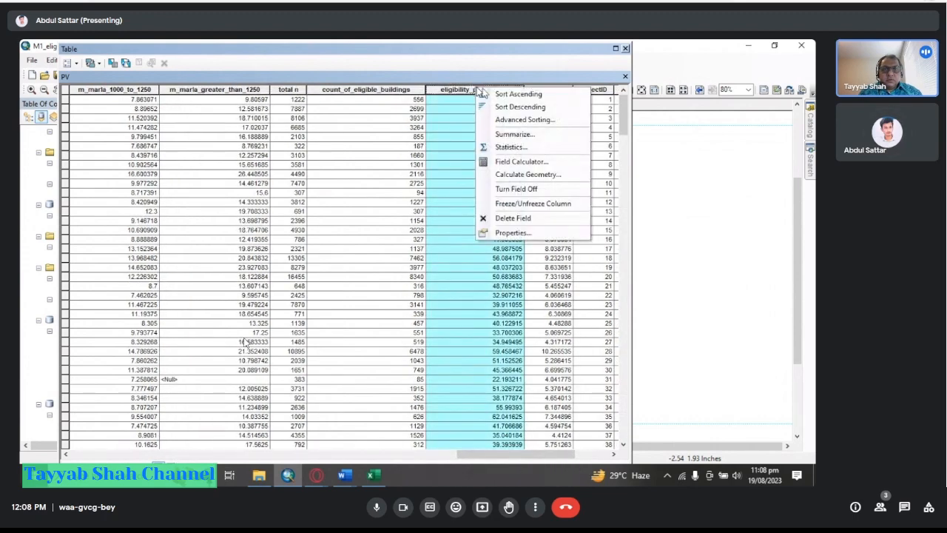
click(503, 96)
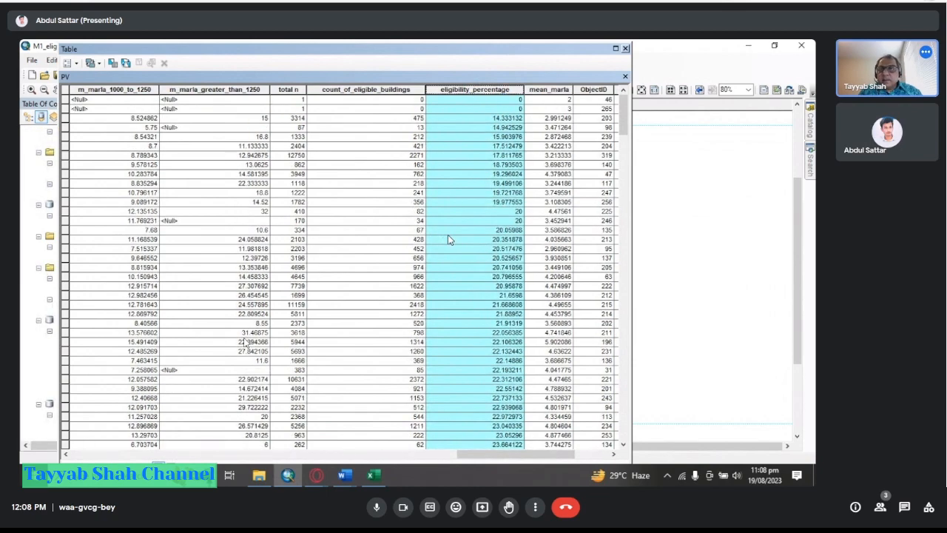
Widen the attribute table window to show more fields.
drag(496, 52, 504, 52)
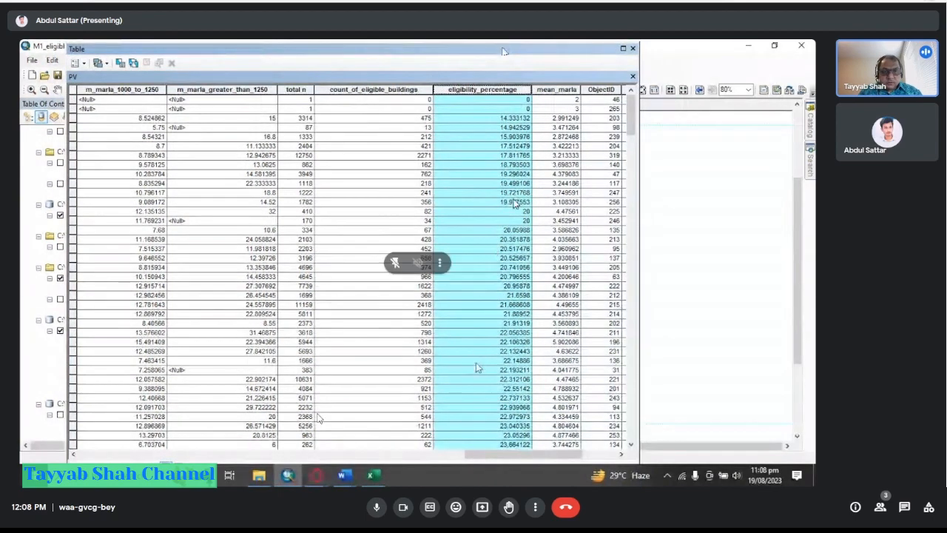
mouse_move(515, 458)
mouse_down()
mouse_move(481, 461)
mouse_move(512, 460)
mouse_up()
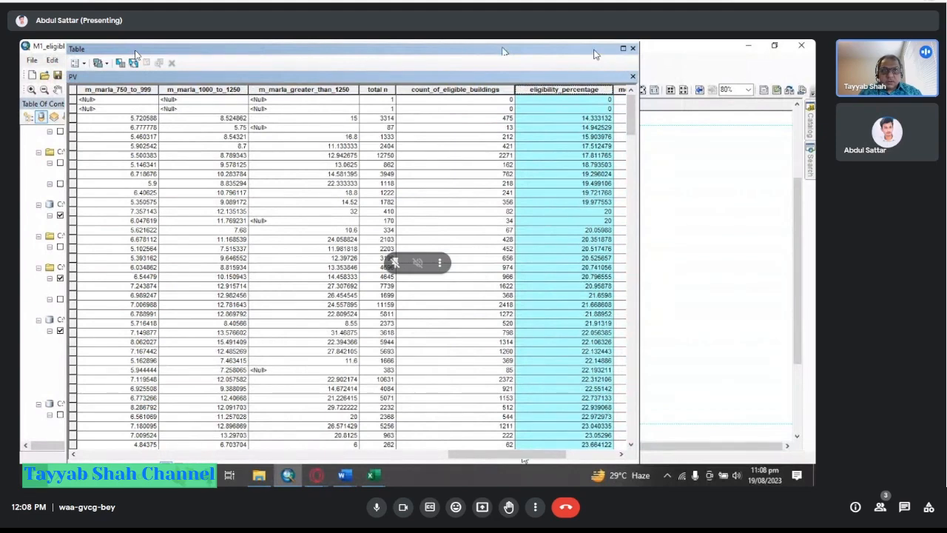
double_click(595, 51)
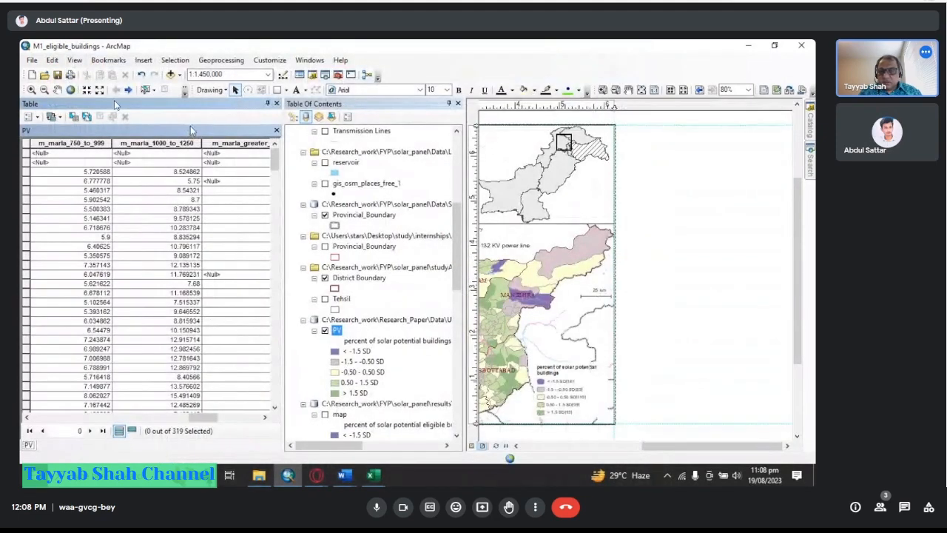
double_click(186, 108)
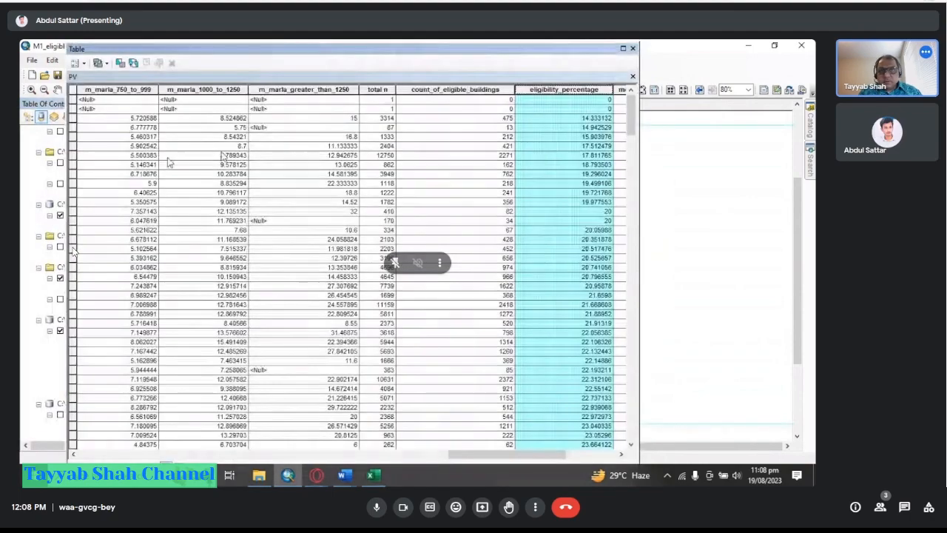
drag(642, 50, 778, 50)
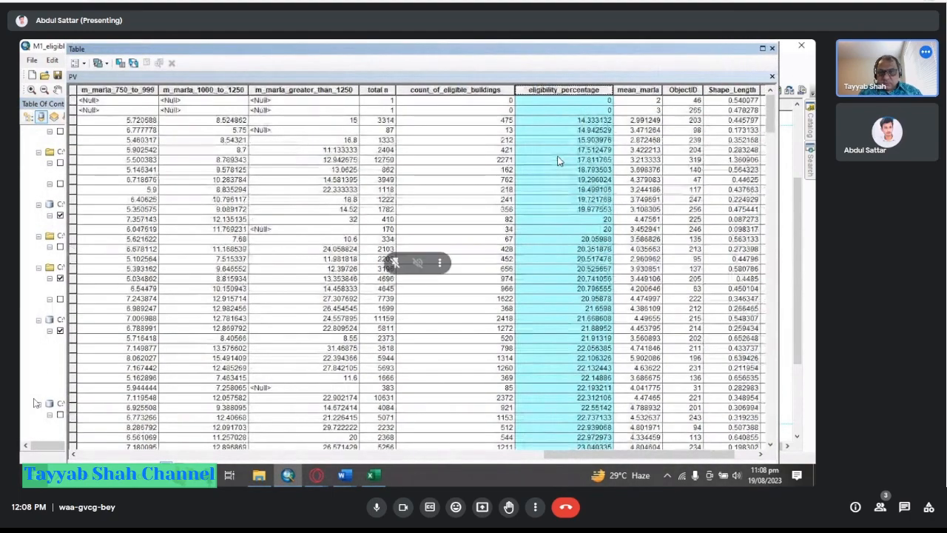
Browse the table rows and sort ascending by eligibility_percentage again.
scroll(572, 168, up, 2)
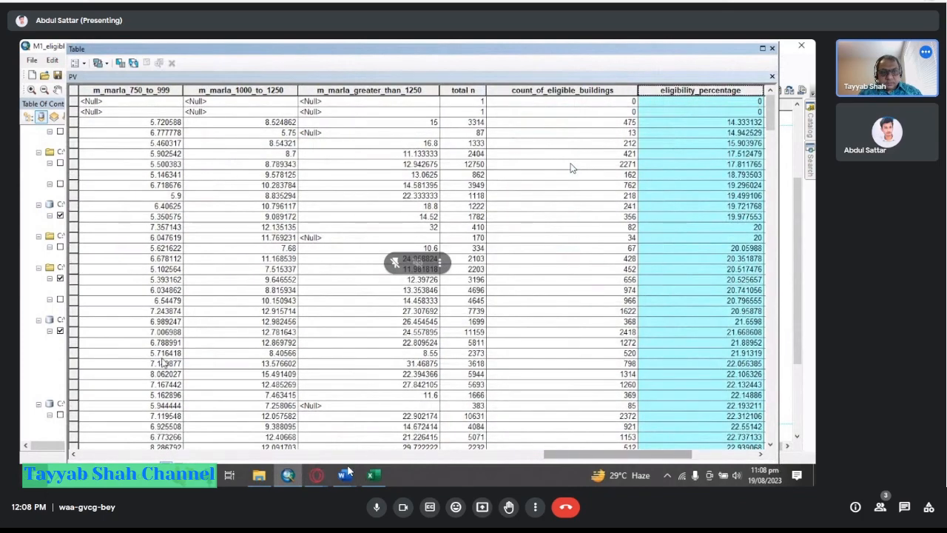
scroll(571, 168, down, 20)
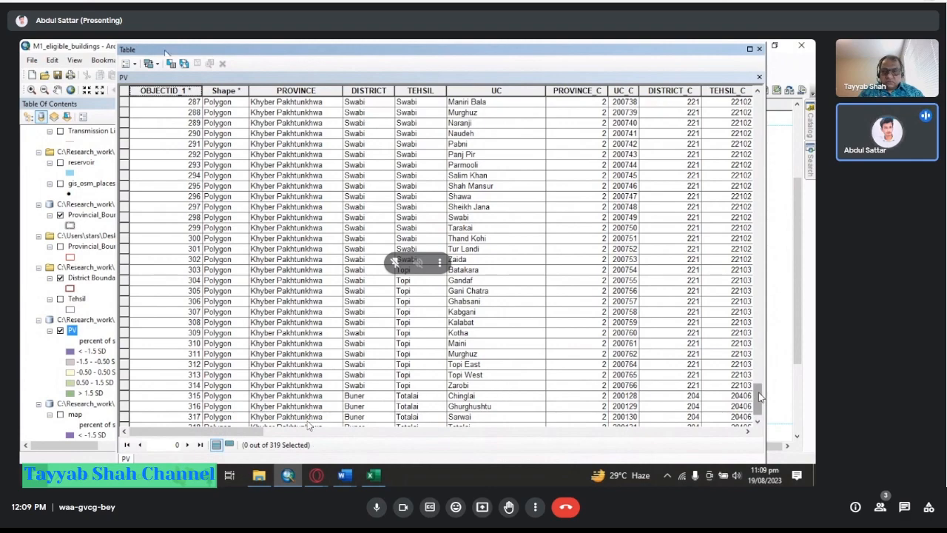
drag(758, 397, 757, 338)
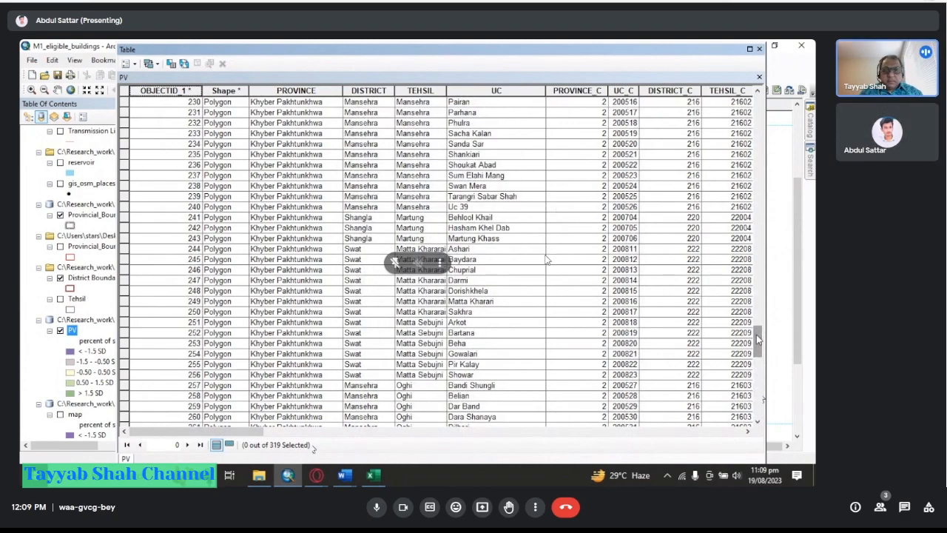
drag(233, 437, 679, 437)
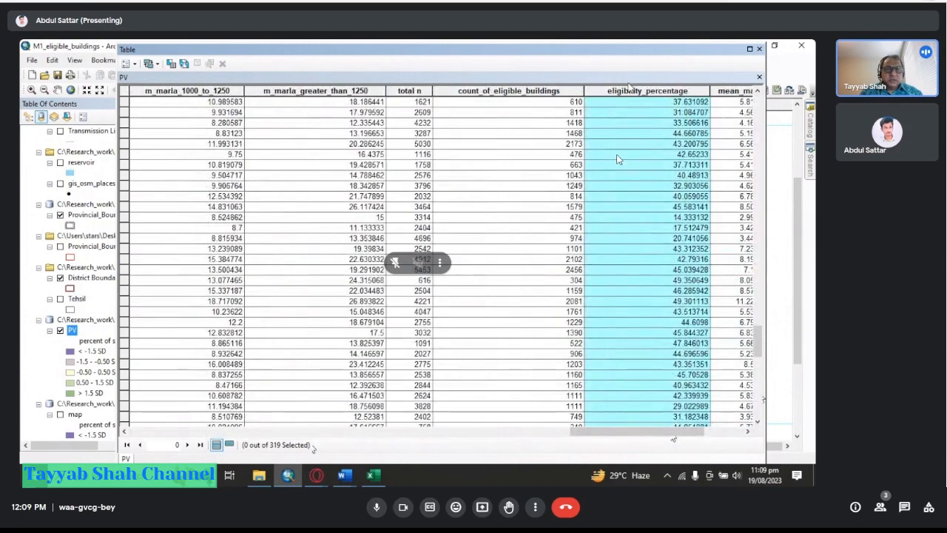
scroll(619, 159, down, 15)
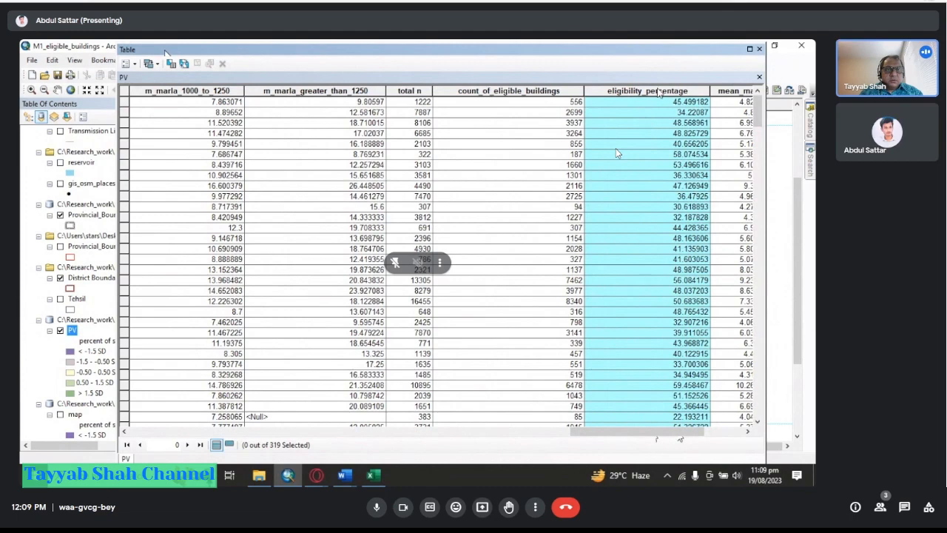
right_click(660, 91)
click(666, 95)
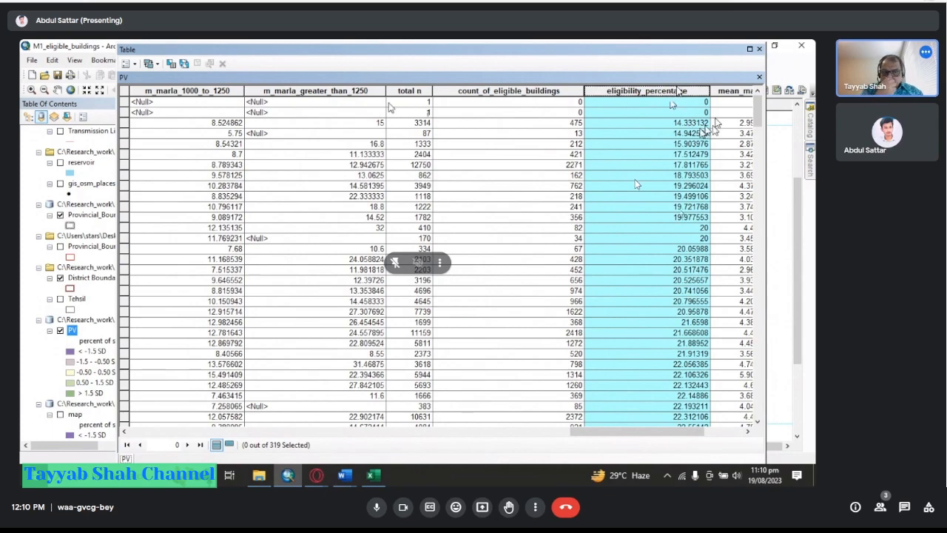
Sort the table descending by eligibility_percentage, then close the attribute table.
right_click(671, 95)
click(697, 110)
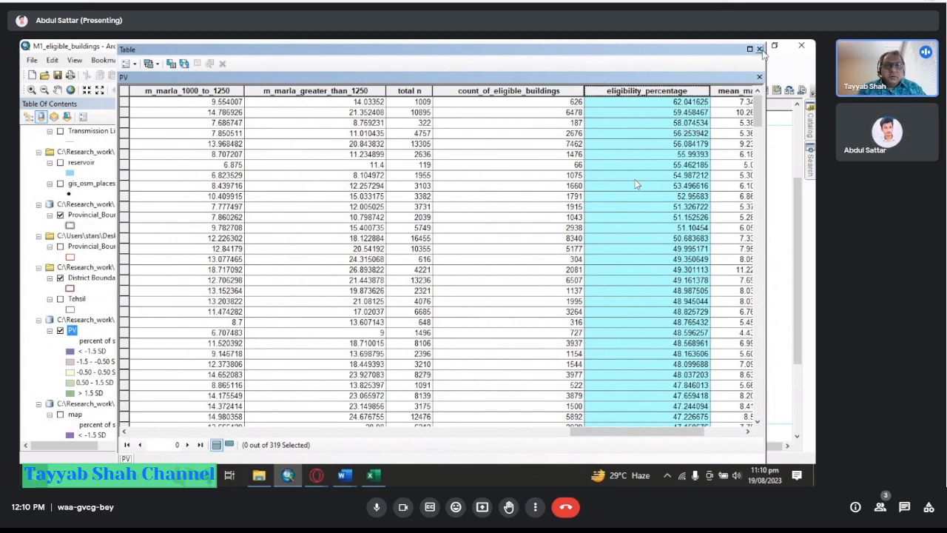
click(760, 49)
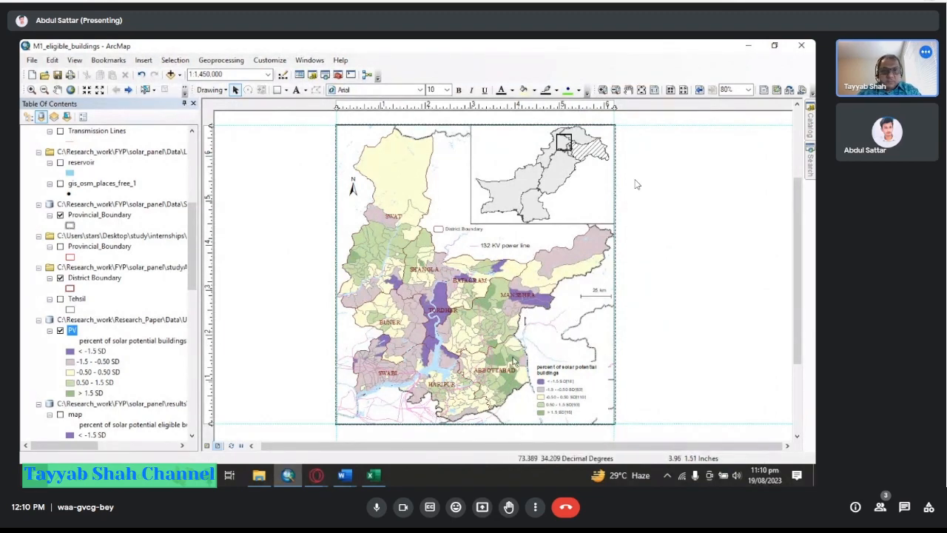
right_click(72, 330)
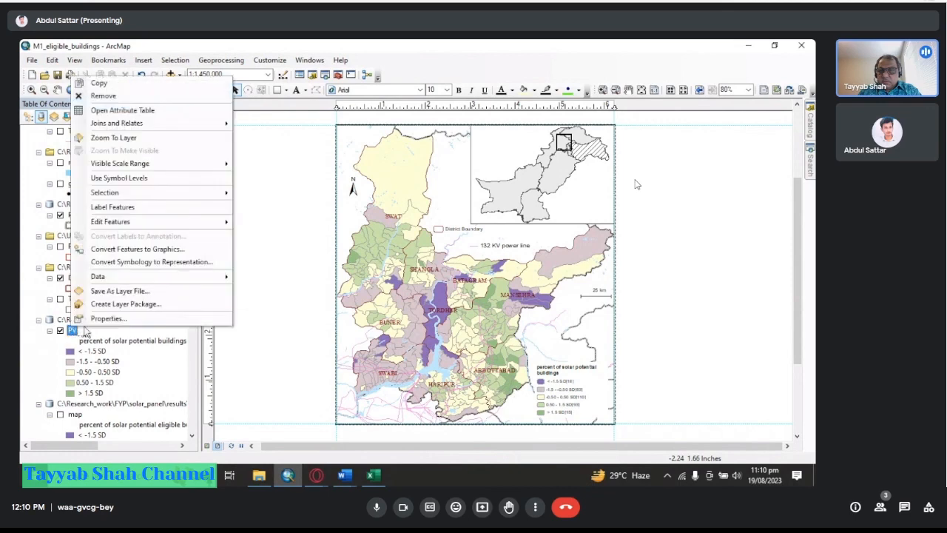
click(100, 319)
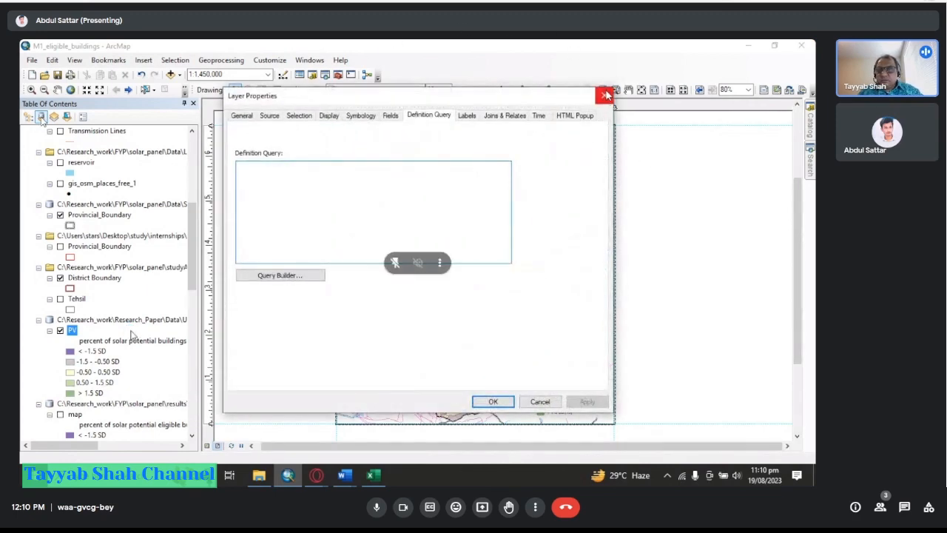
click(606, 95)
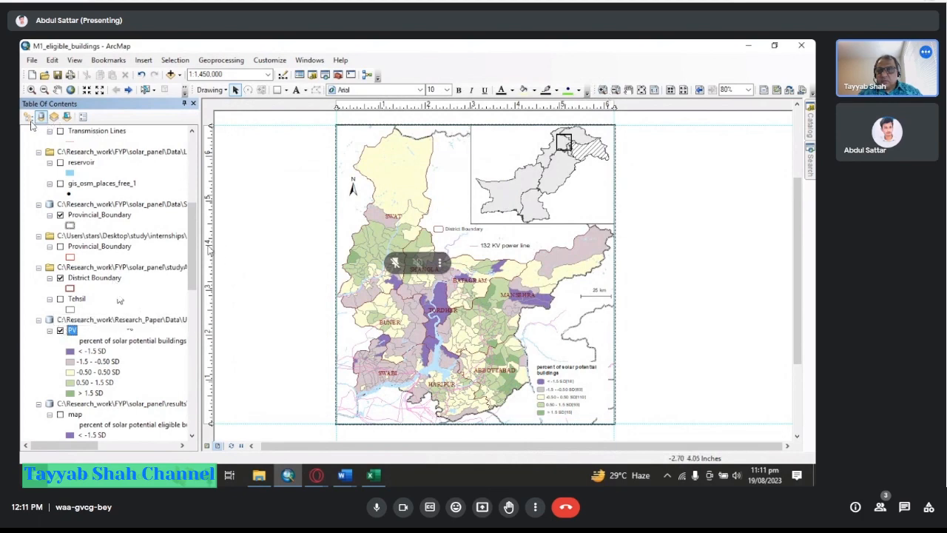
List the table of contents layers by drawing order.
drag(189, 250, 188, 147)
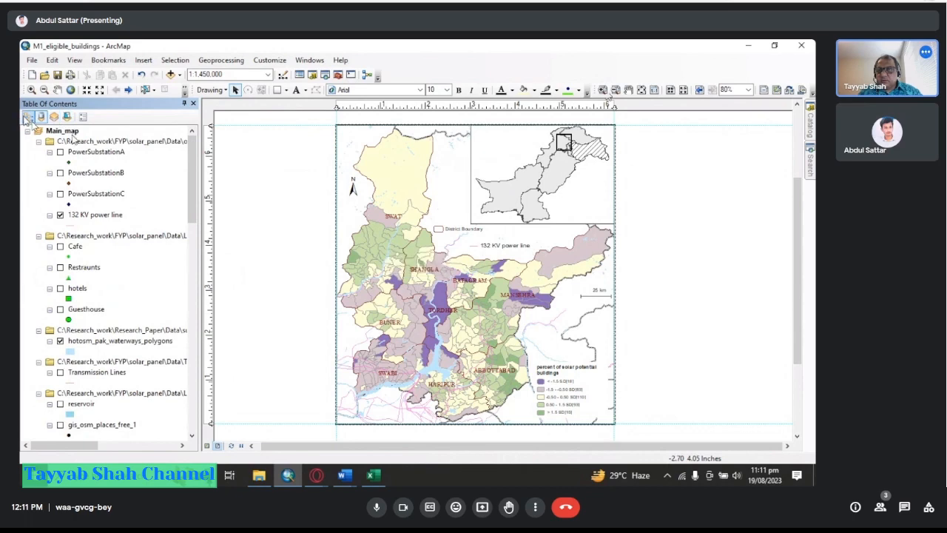
click(29, 119)
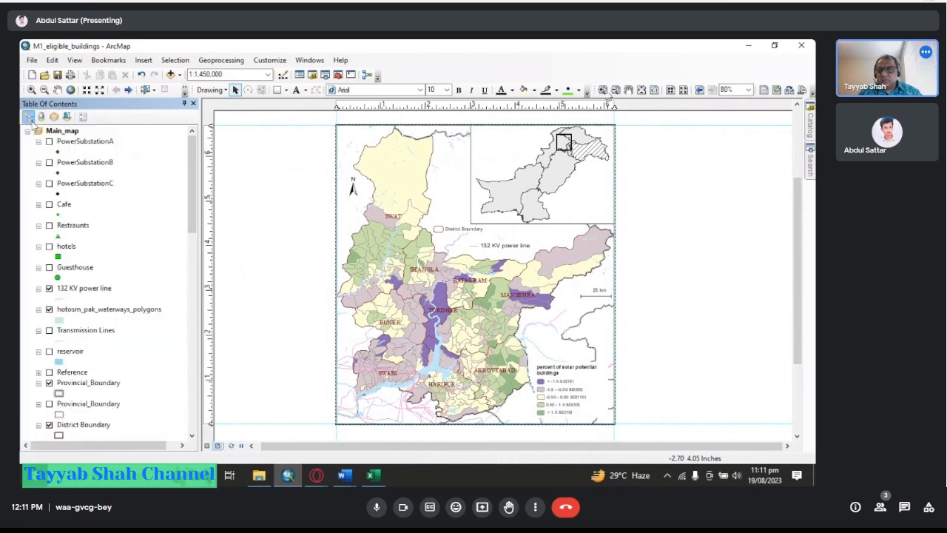
drag(192, 214, 191, 269)
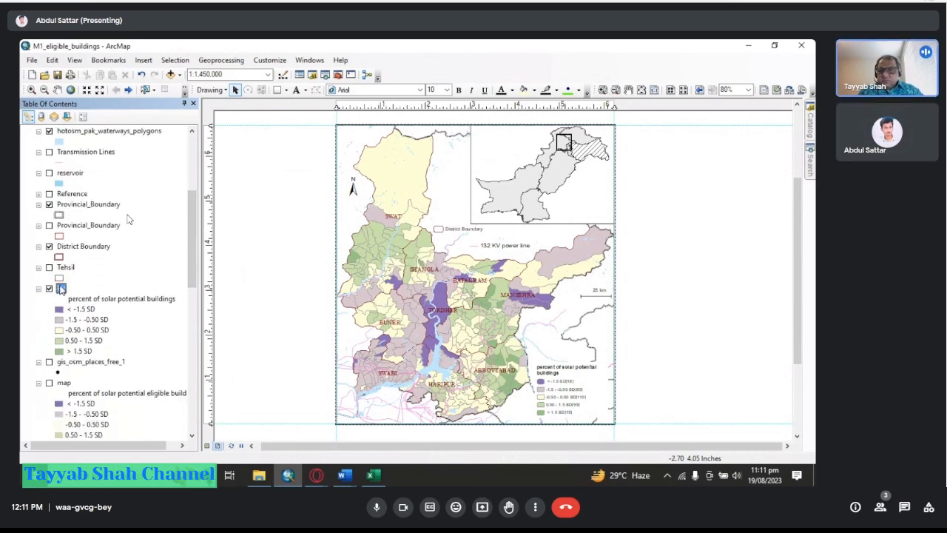
Open the PV layer's symbology properties and reselect eligibility_percentage as the graduated colors value field.
right_click(61, 288)
click(88, 285)
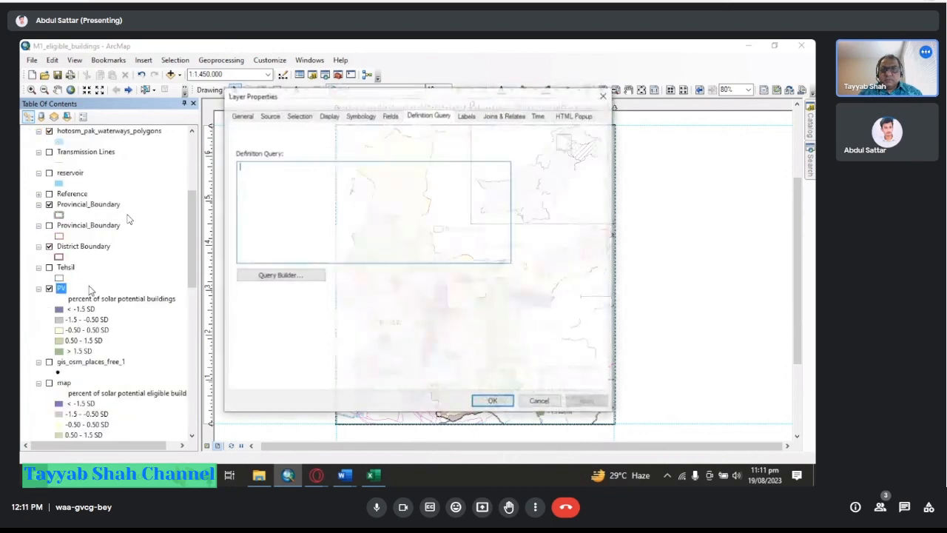
click(357, 119)
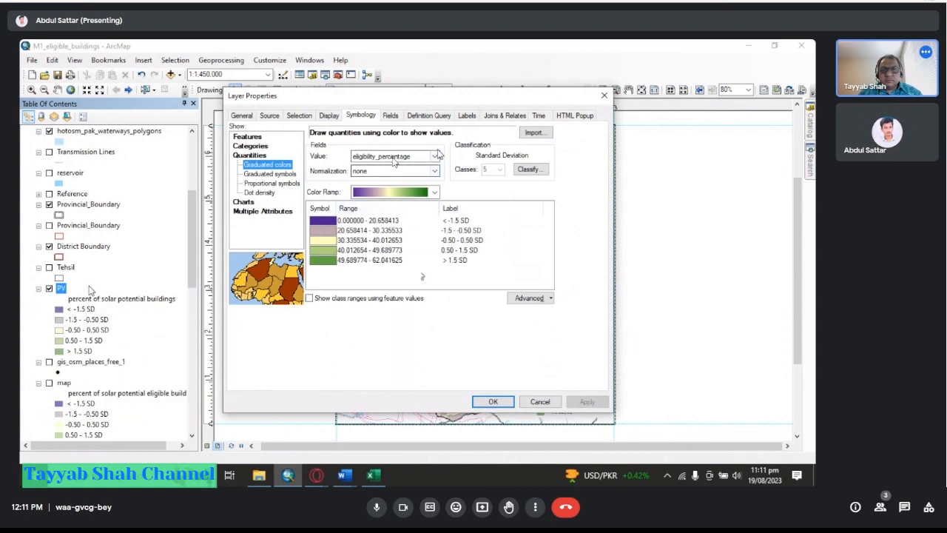
click(435, 155)
click(396, 288)
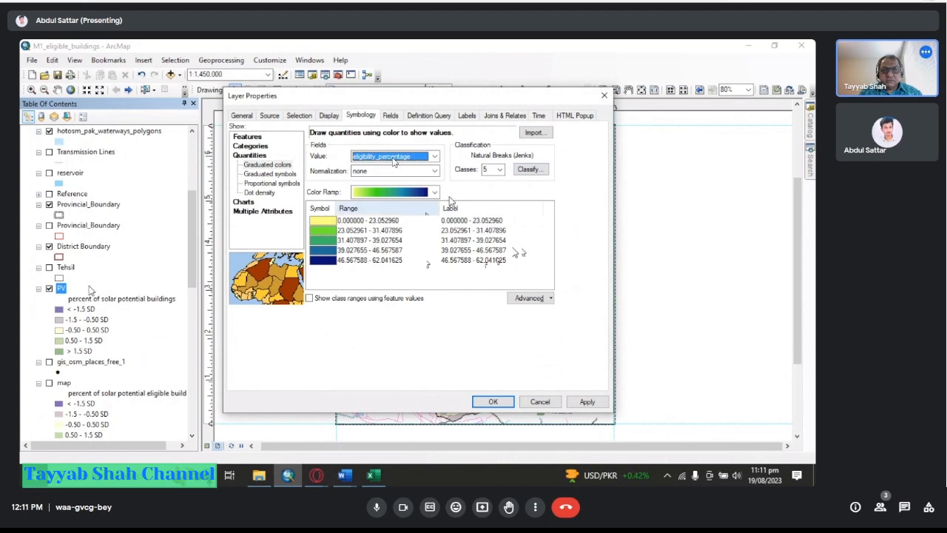
Classify the PV symbology with the Standard Deviation method and apply it.
click(527, 171)
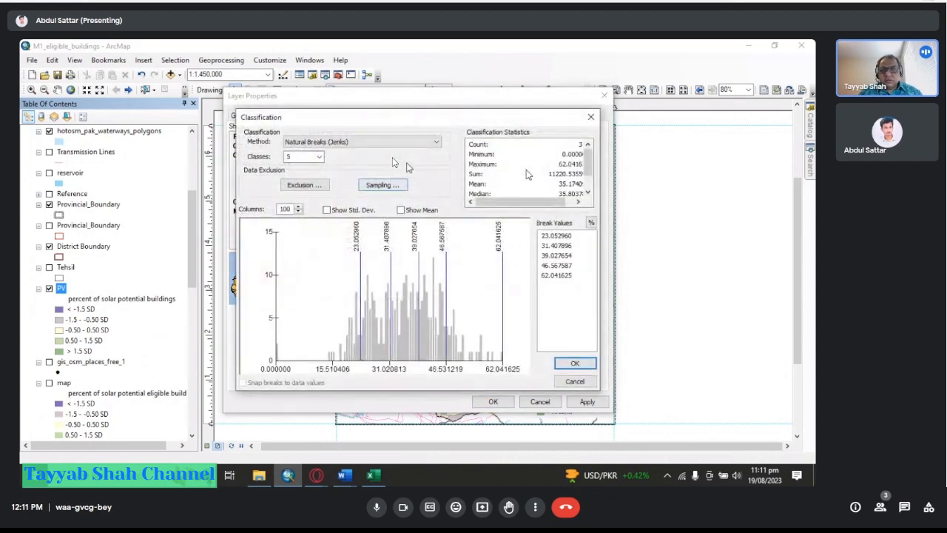
click(428, 144)
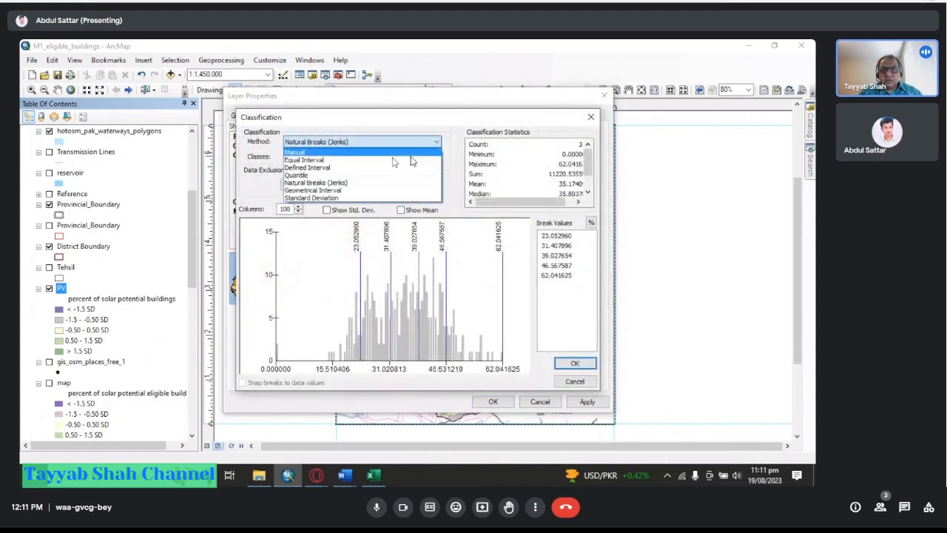
click(350, 196)
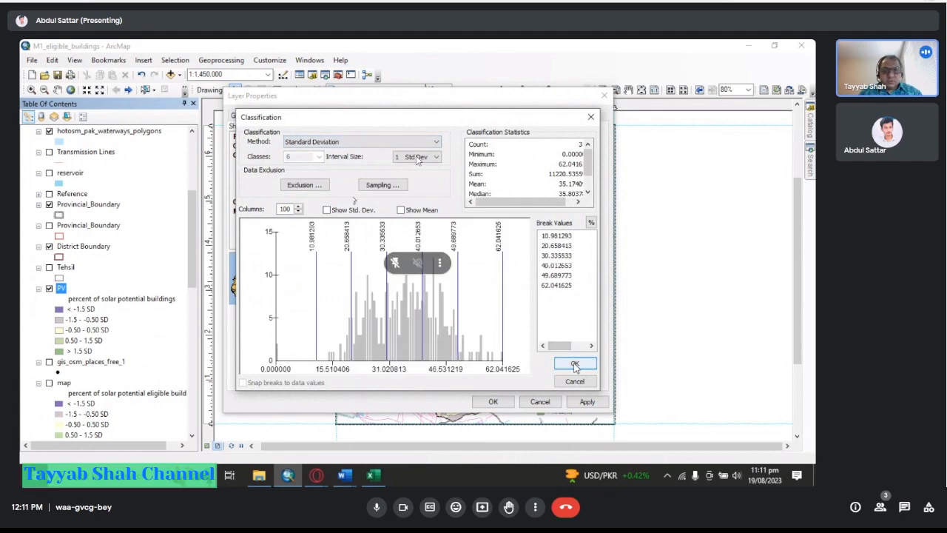
click(574, 362)
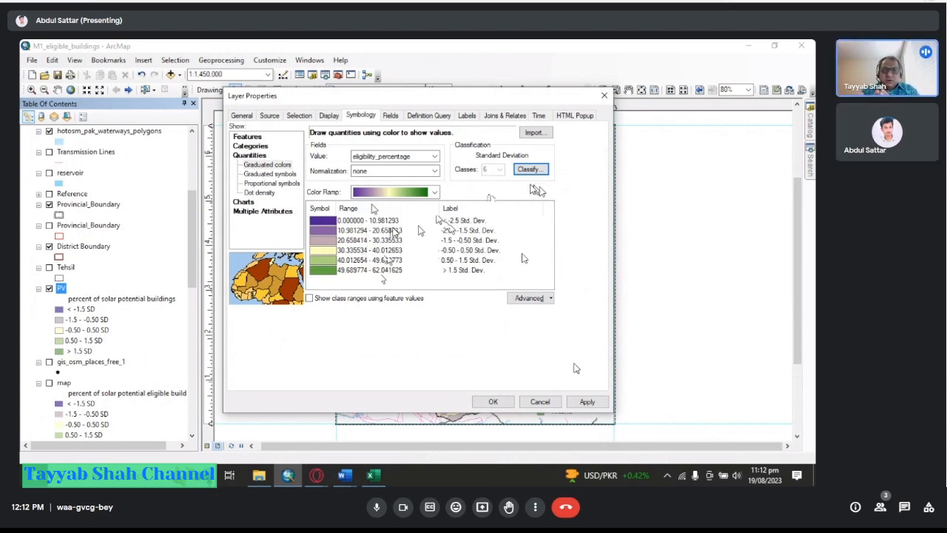
mouse_move(400, 96)
mouse_down()
mouse_move(496, 93)
mouse_move(313, 90)
mouse_move(359, 94)
mouse_up()
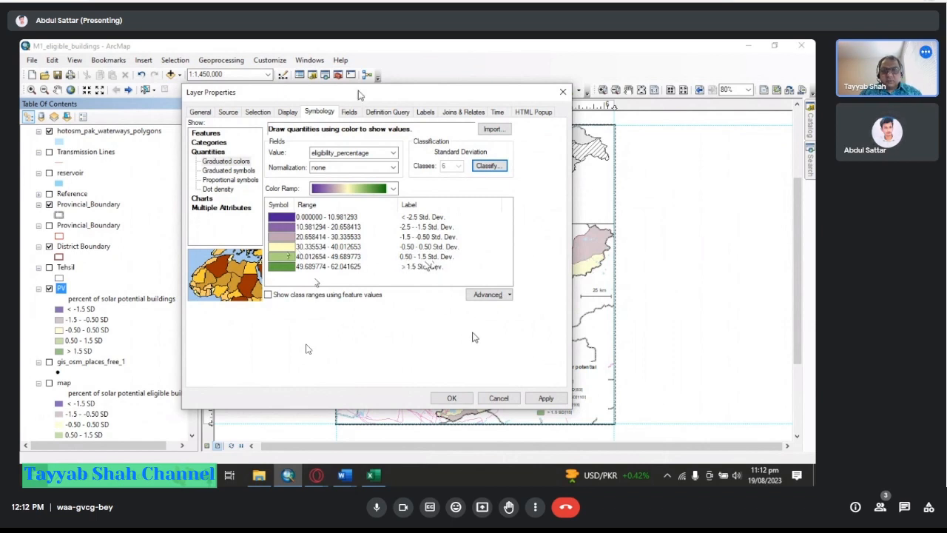
click(545, 399)
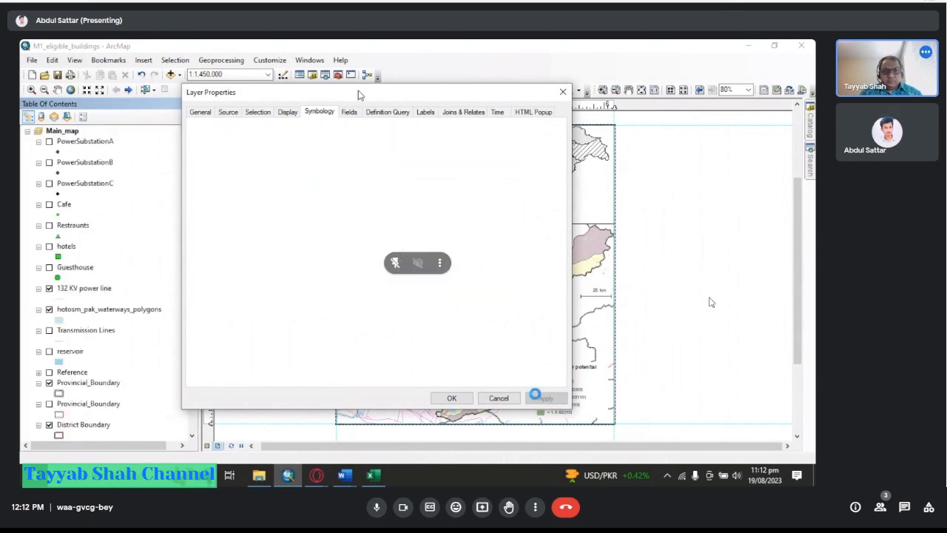
Confirm the PV symbology and hide the 132 KV power line layer on the layout.
click(452, 399)
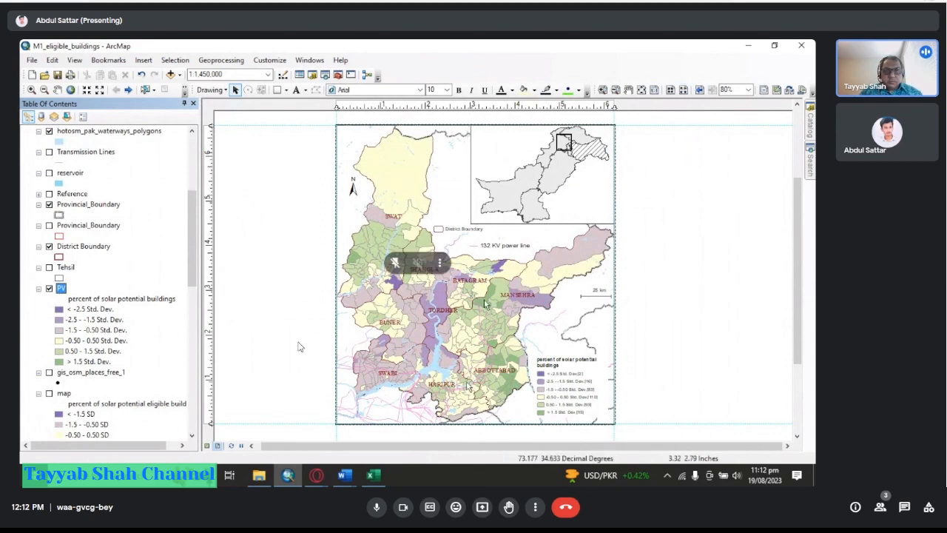
click(654, 90)
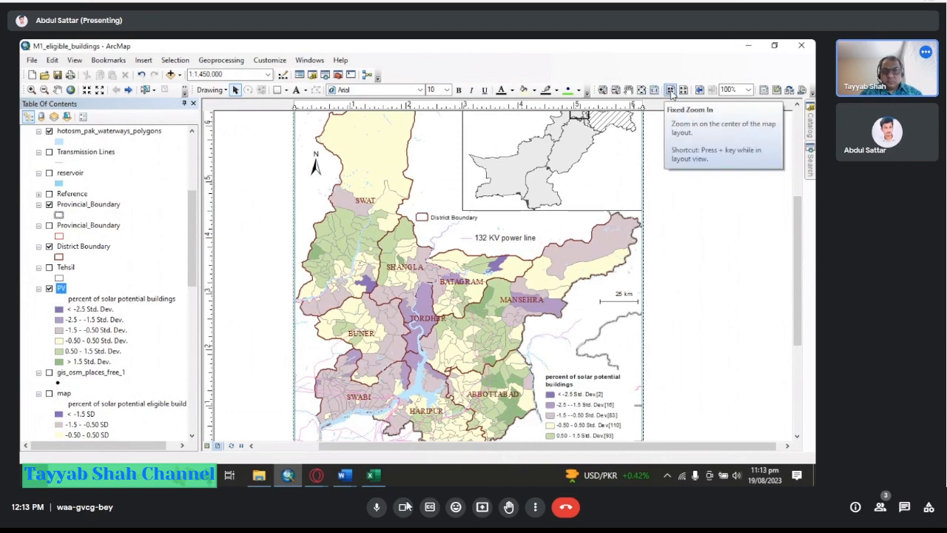
click(669, 90)
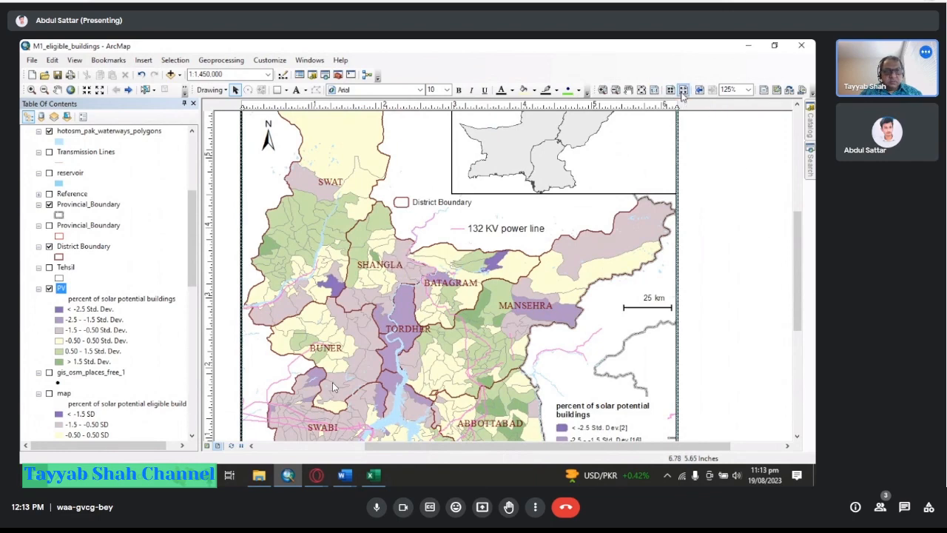
drag(798, 226, 797, 275)
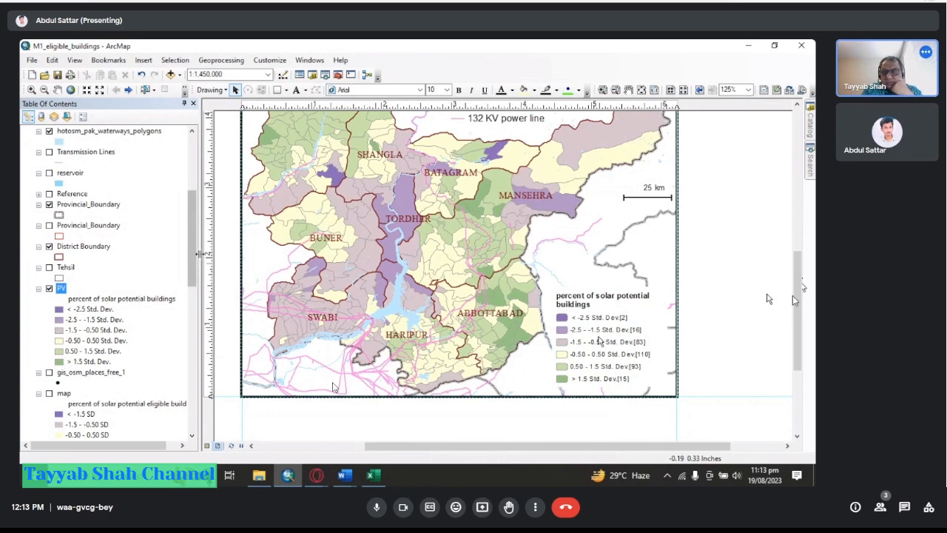
drag(196, 257, 200, 208)
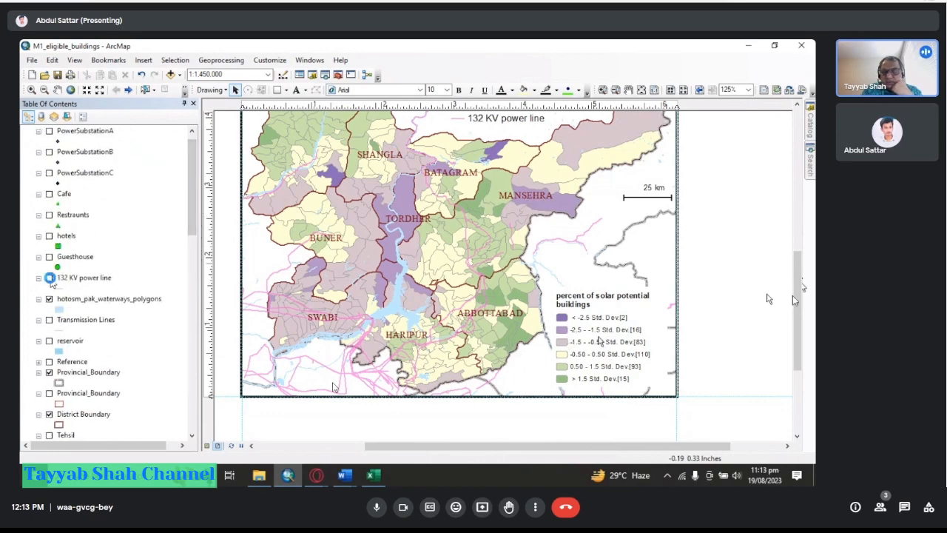
click(48, 278)
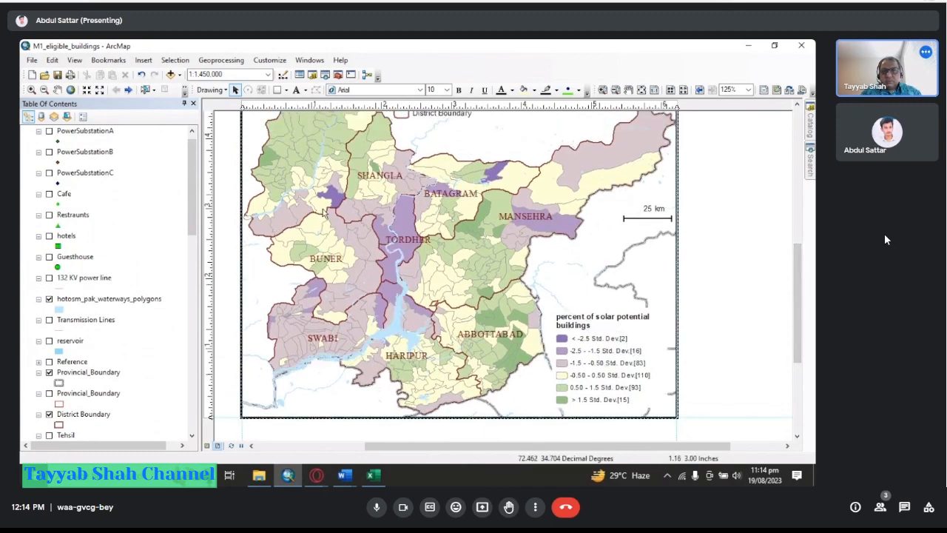
Turn on the gis_osm_places_free_1 layer to show place names on the map.
mouse_move(389, 284)
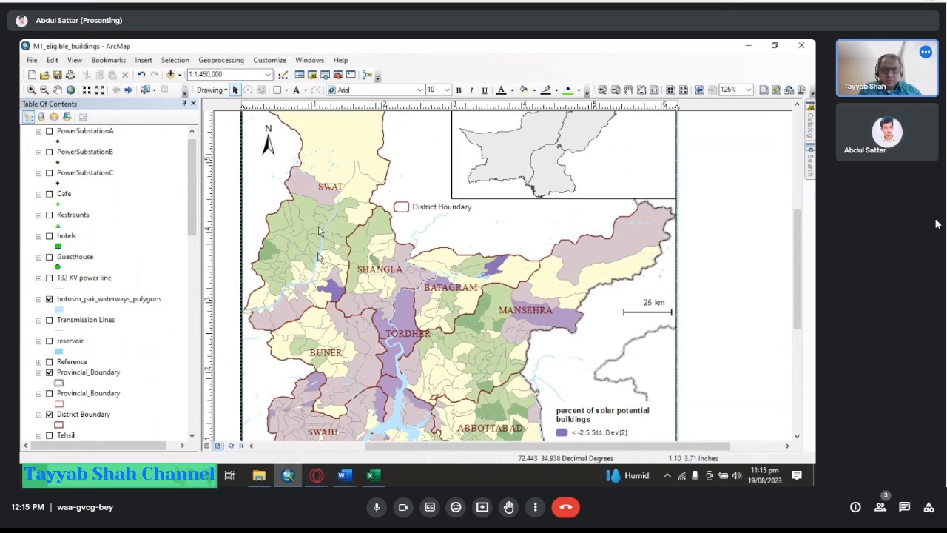
scroll(797, 252, up, 1)
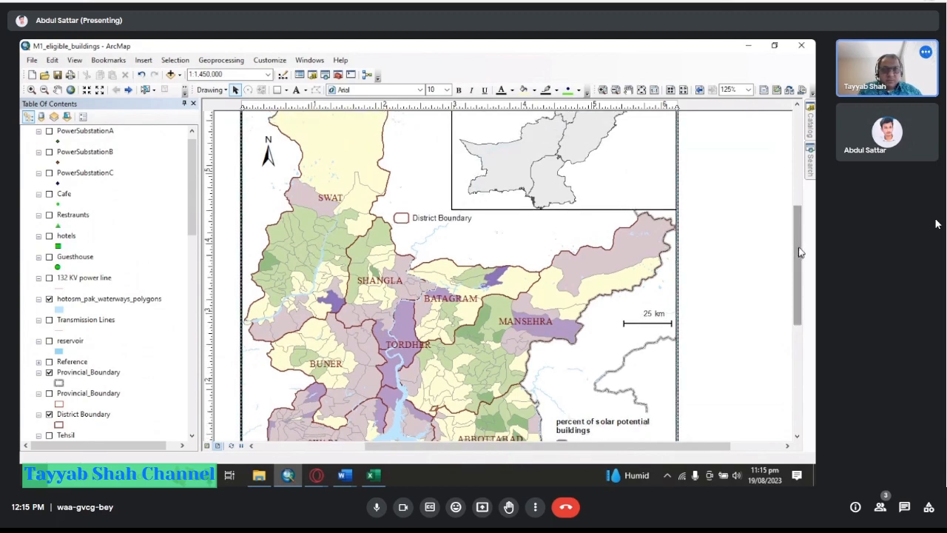
drag(799, 252, 805, 281)
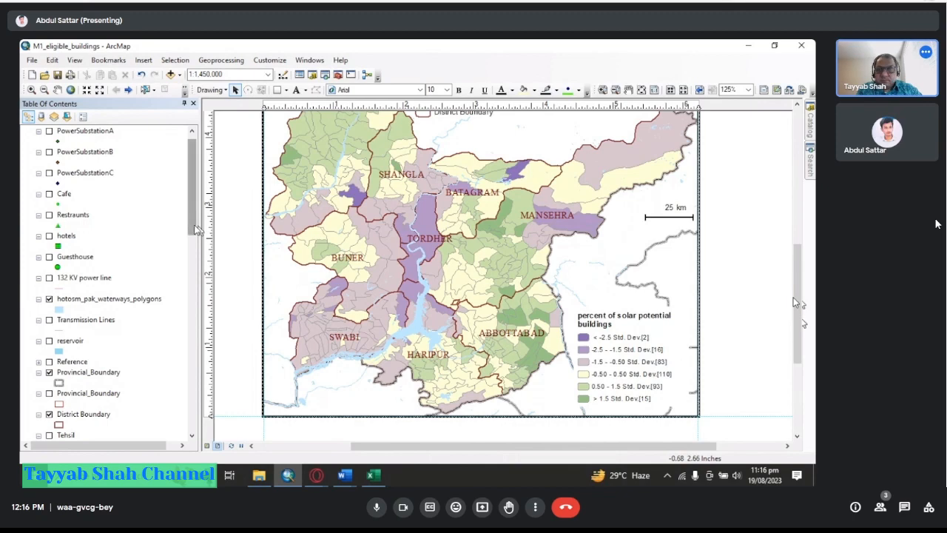
scroll(93, 335, up, 1)
scroll(72, 229, down, 6)
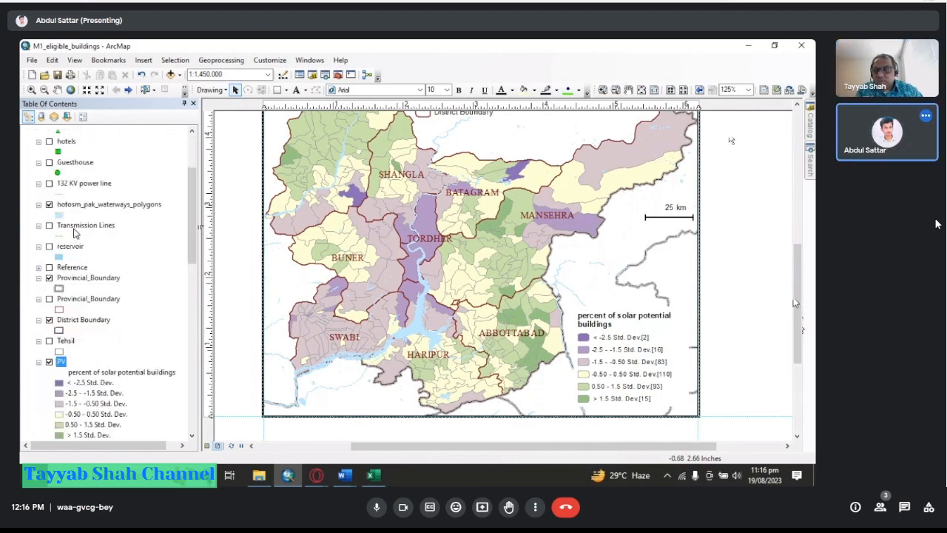
scroll(88, 276, down, 3)
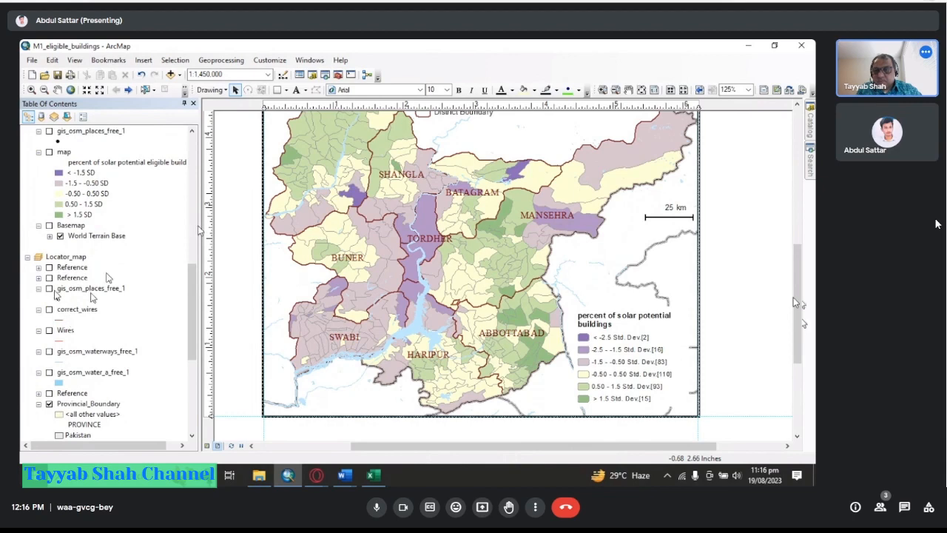
scroll(191, 288, up, 1)
scroll(191, 288, up, 2)
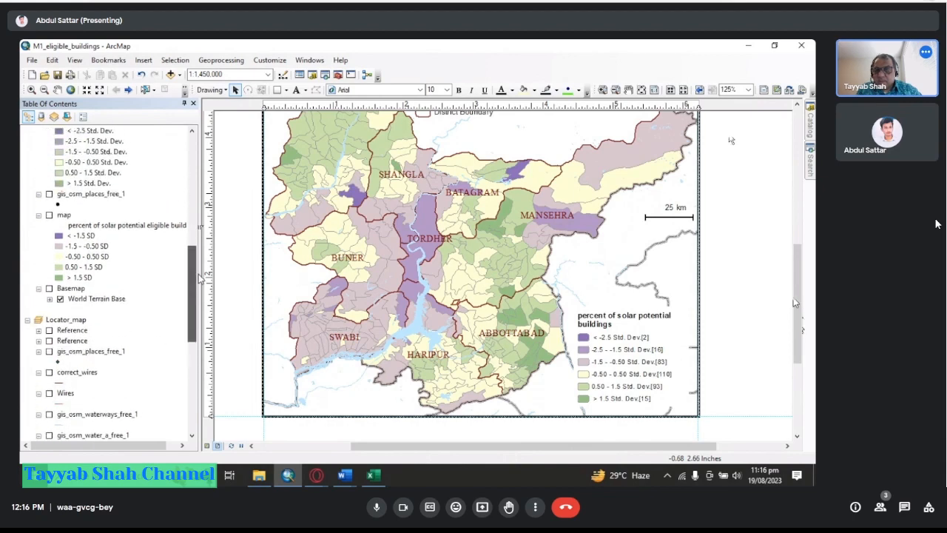
click(49, 204)
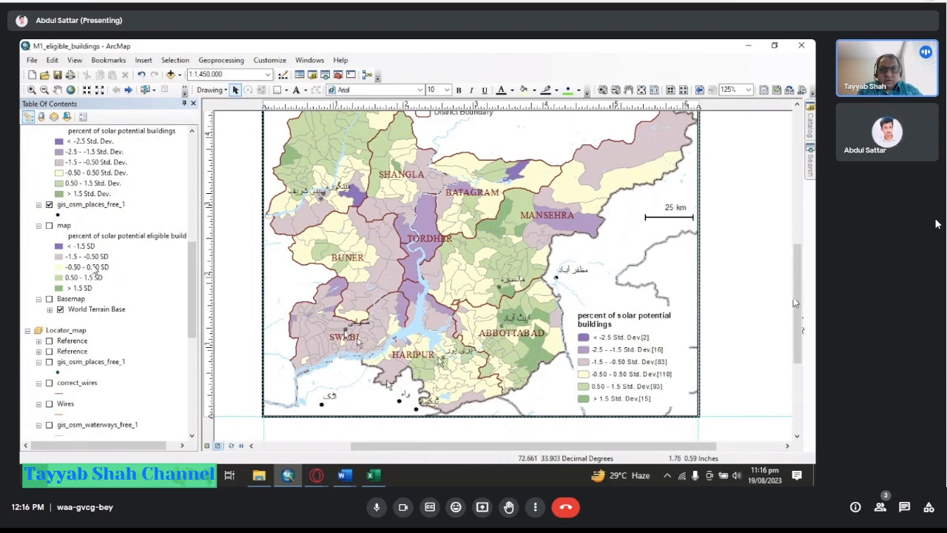
Export the layout as JPEG M2_Eligible_Buildings_percentage.jpg at 400 dpi into Thesis_Maps, replacing the existing file.
drag(792, 307, 801, 282)
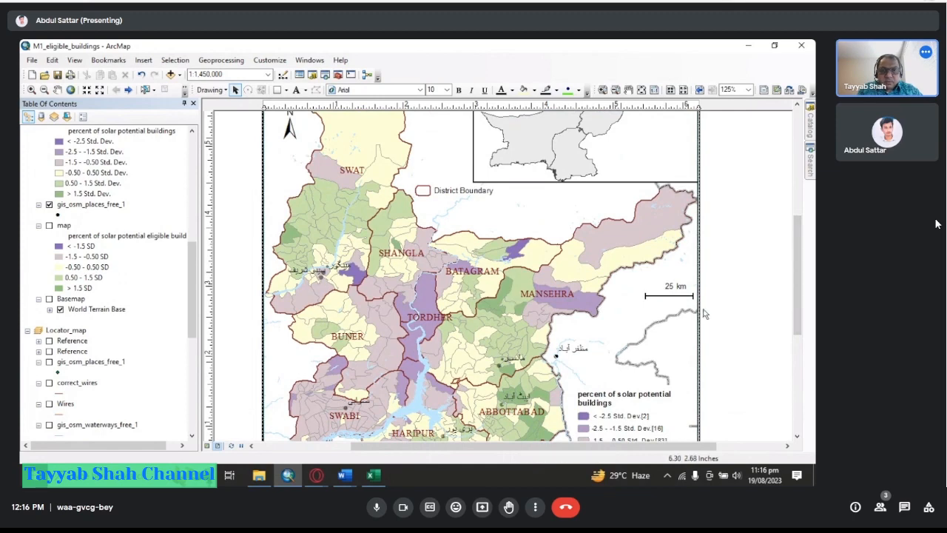
drag(799, 299, 806, 328)
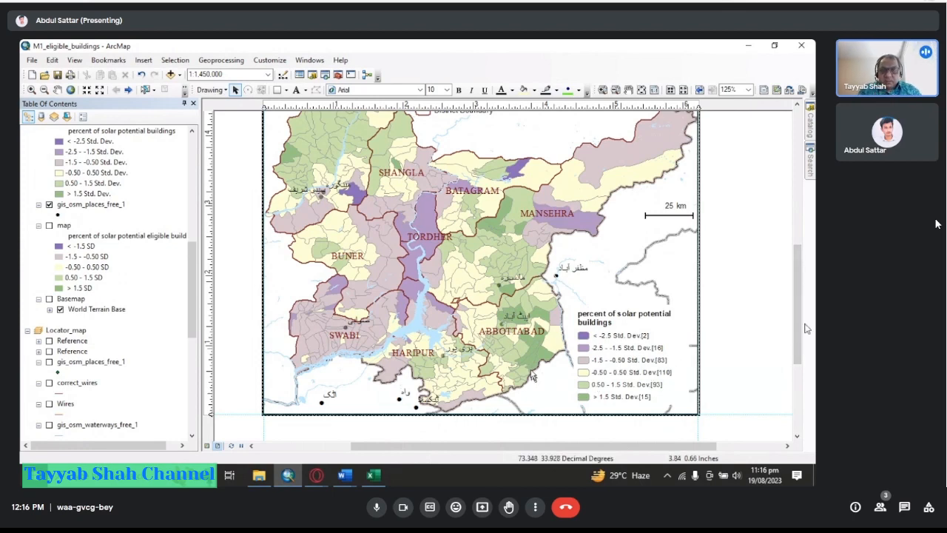
click(30, 60)
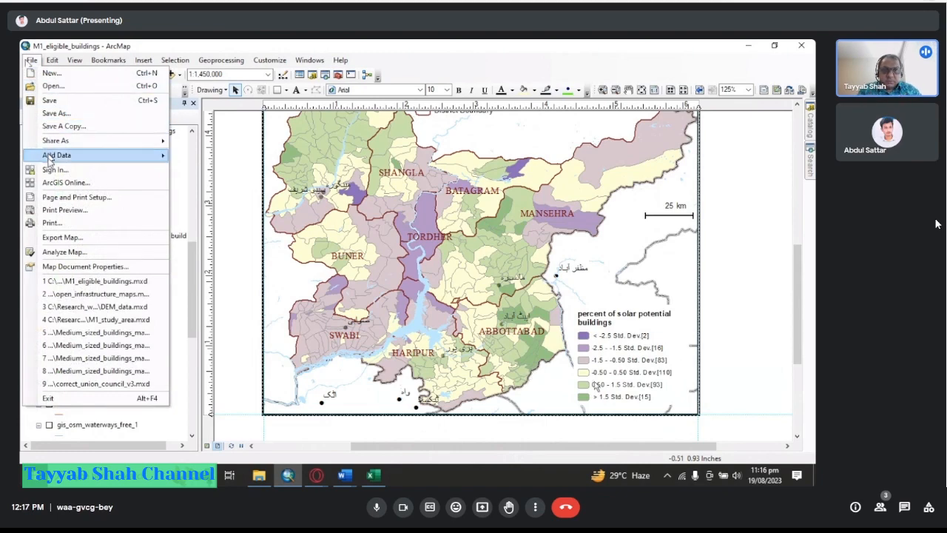
click(59, 238)
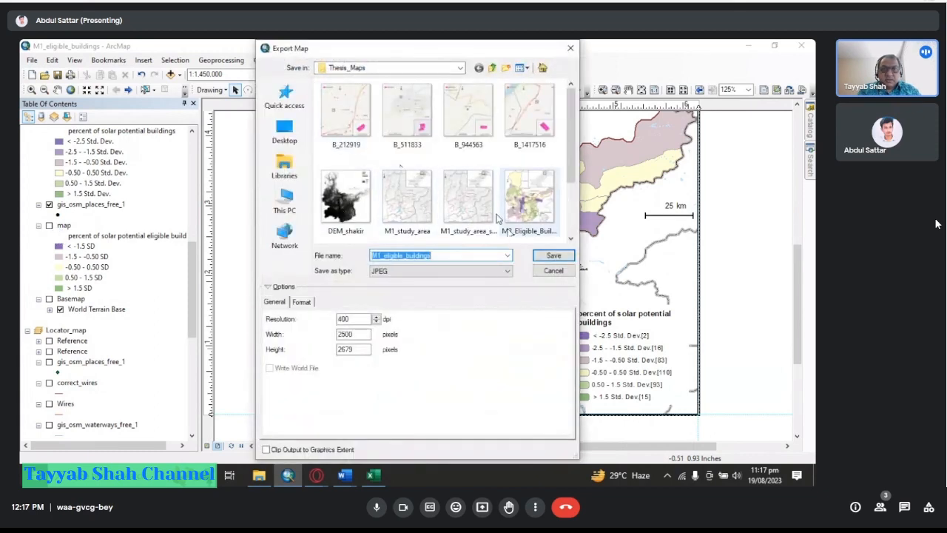
scroll(435, 210, down, 1)
click(528, 125)
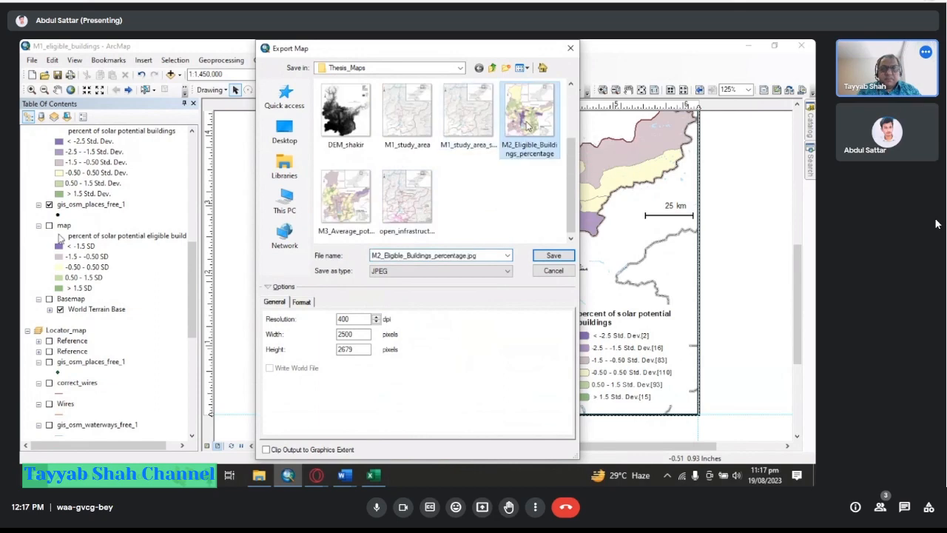
click(555, 255)
click(433, 256)
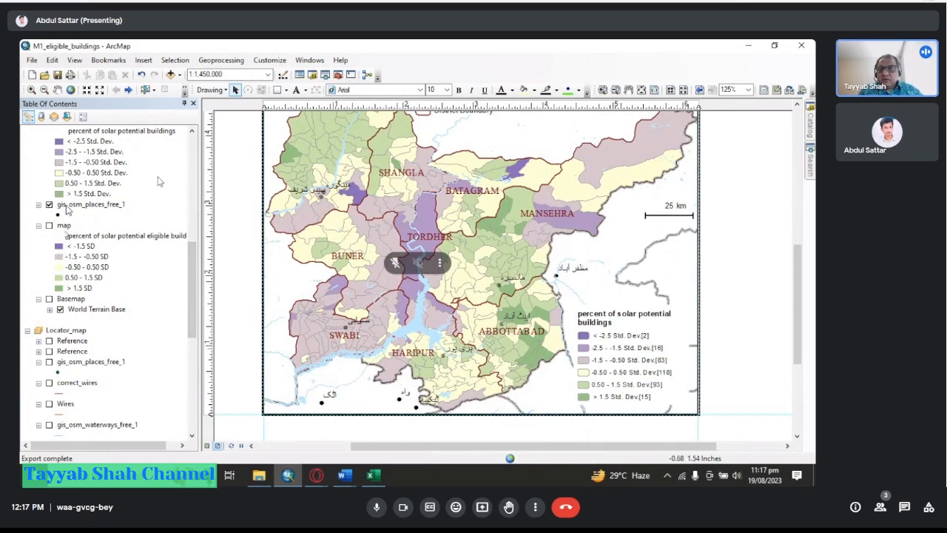
Reopen the PV layer's properties on the symbology page.
scroll(189, 282, up, 3)
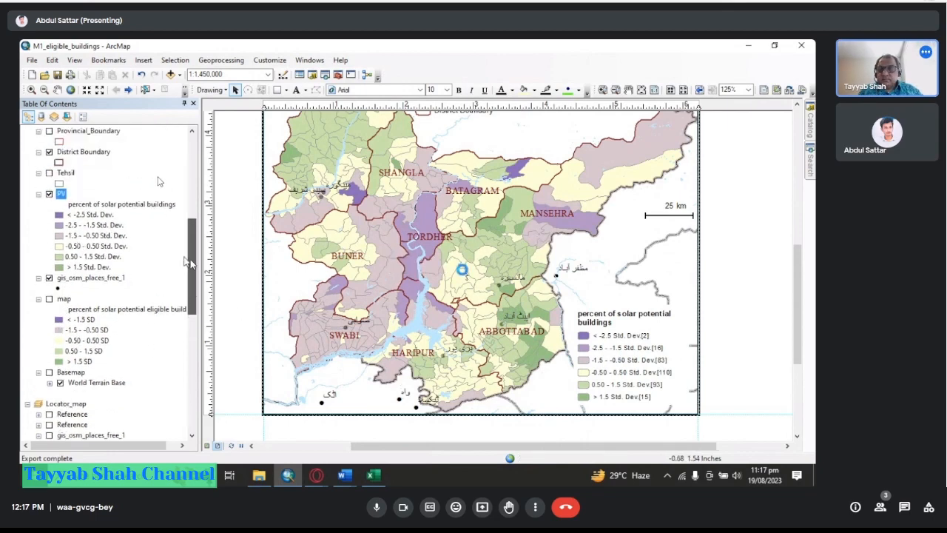
right_click(61, 205)
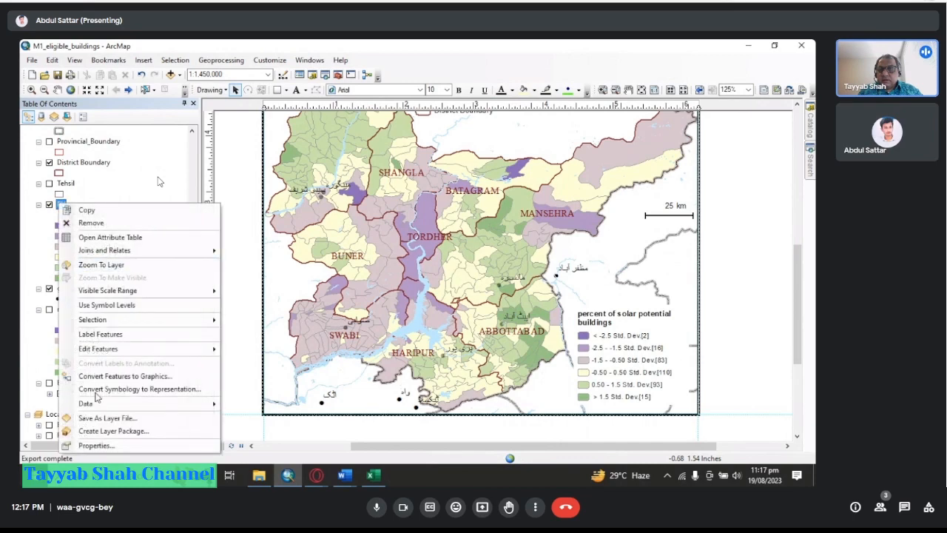
click(94, 443)
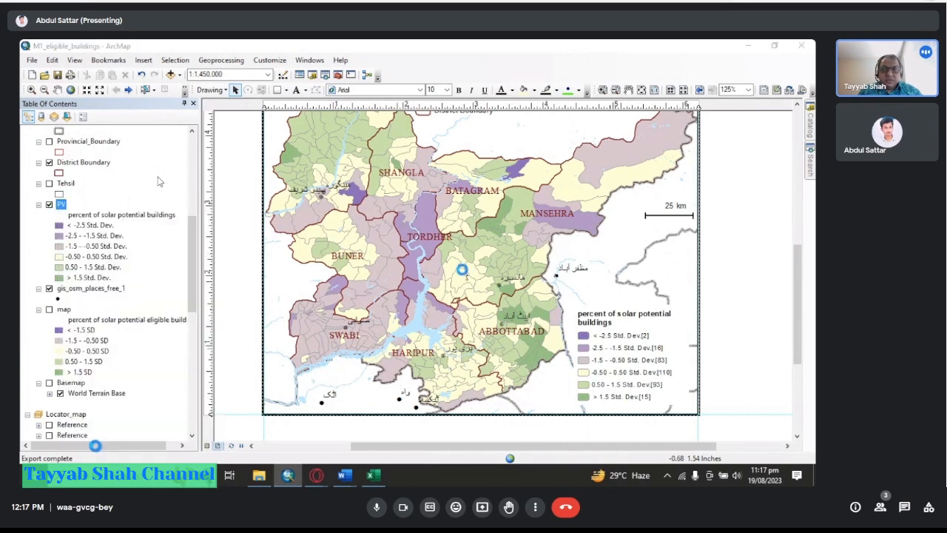
scroll(158, 182, up, 5)
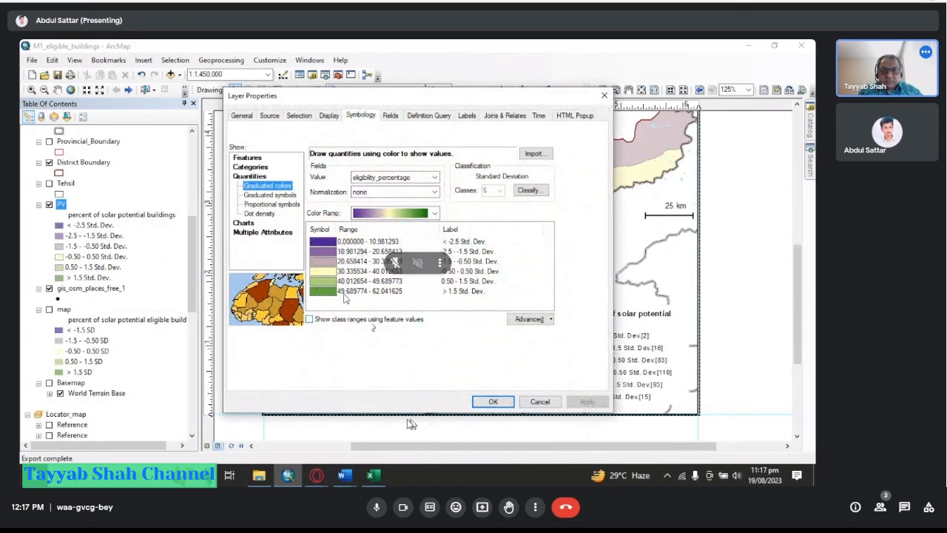
Capture a screenshot of the Layer Properties symbology dialog with the Snipping tool.
click(159, 474)
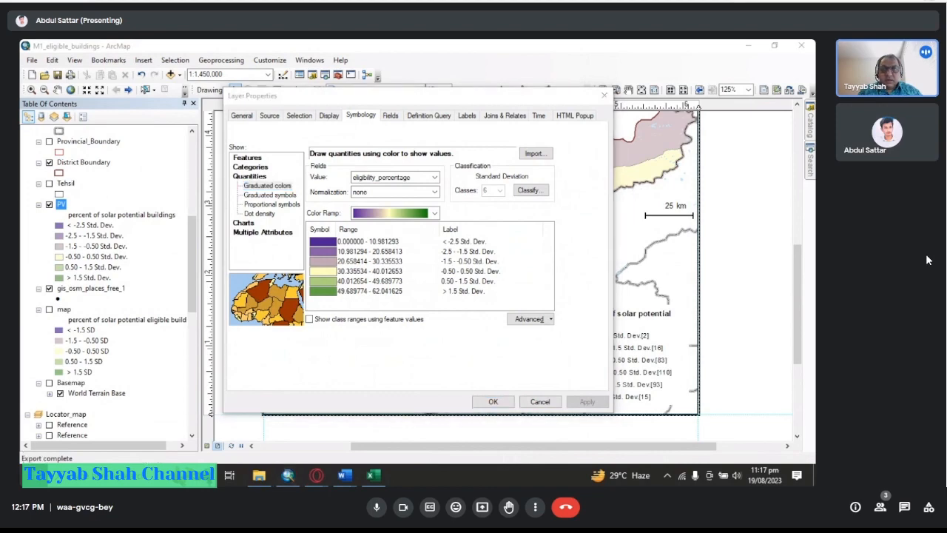
key(super)
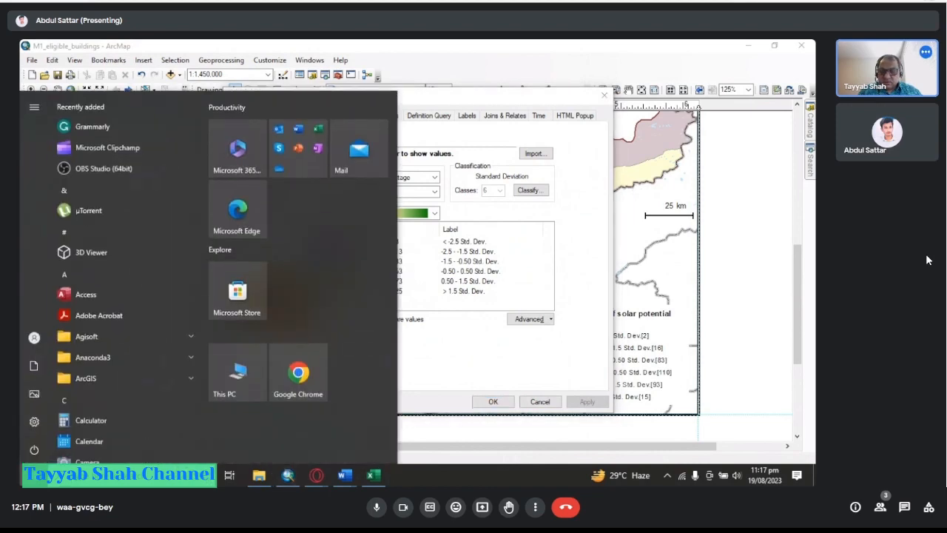
key(super+s)
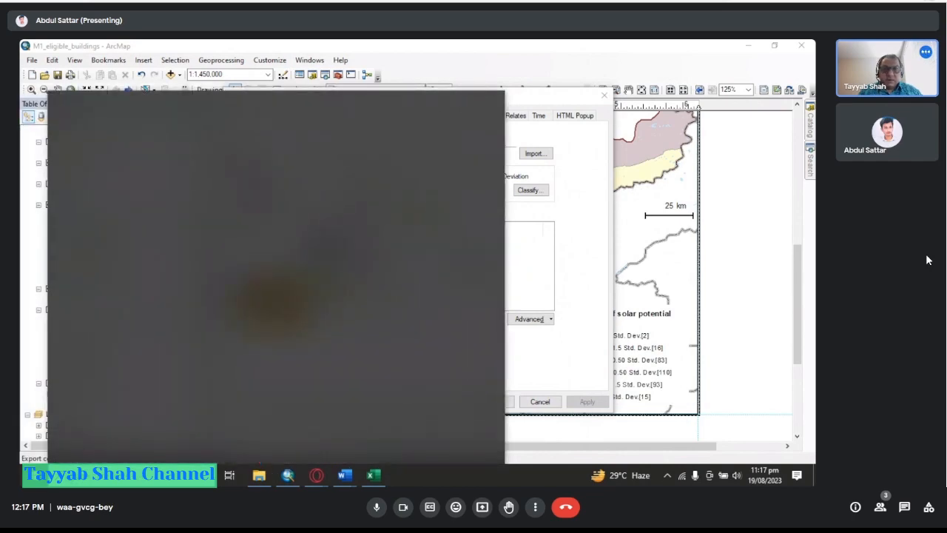
text(sni)
key(Return)
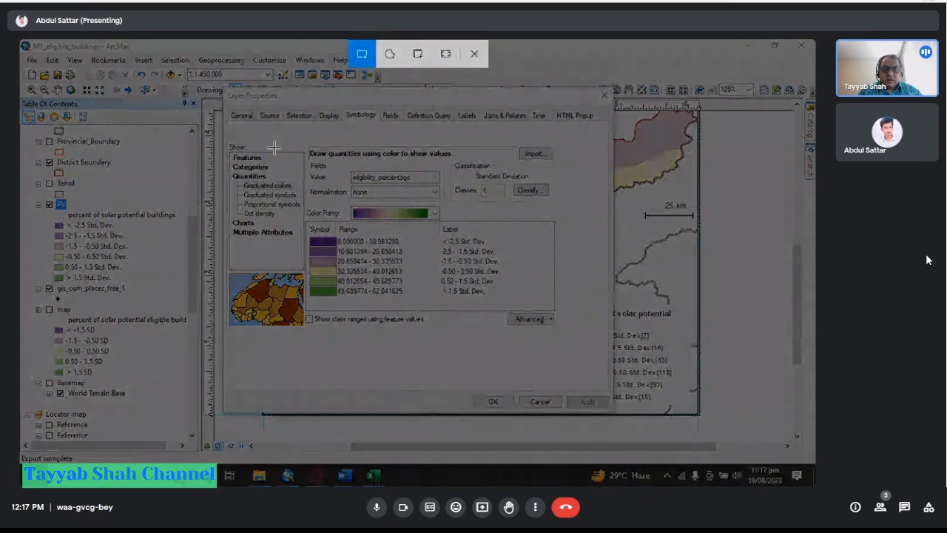
drag(224, 89, 617, 414)
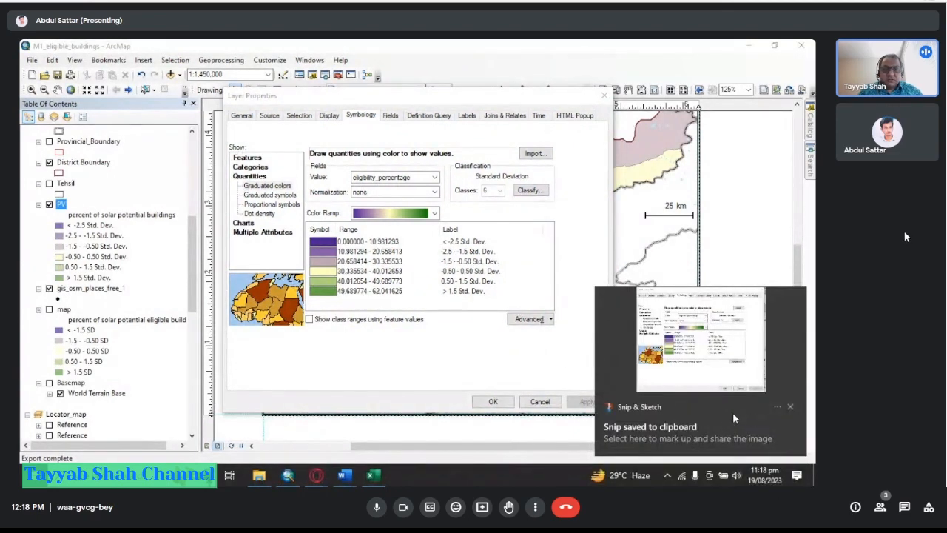
Switch to the Word results document and dismiss the snip notification.
click(776, 408)
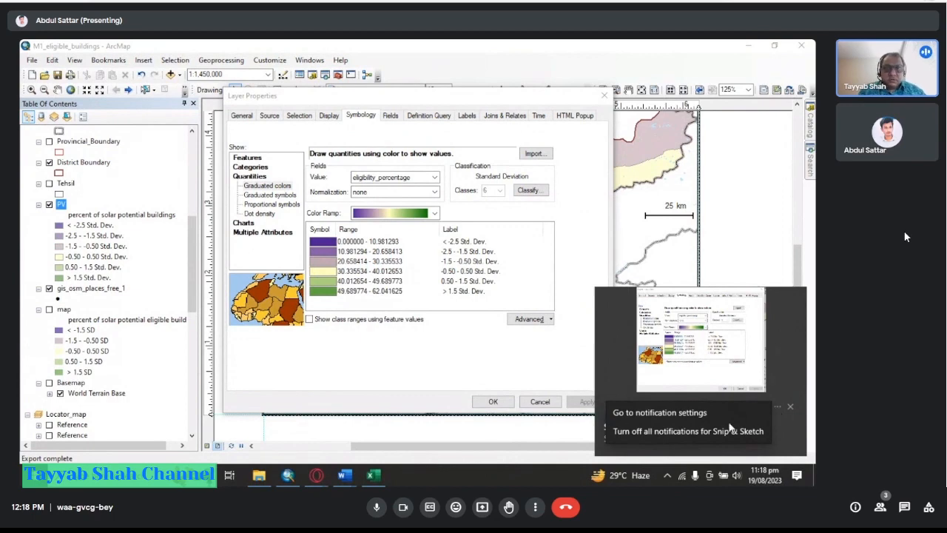
click(730, 426)
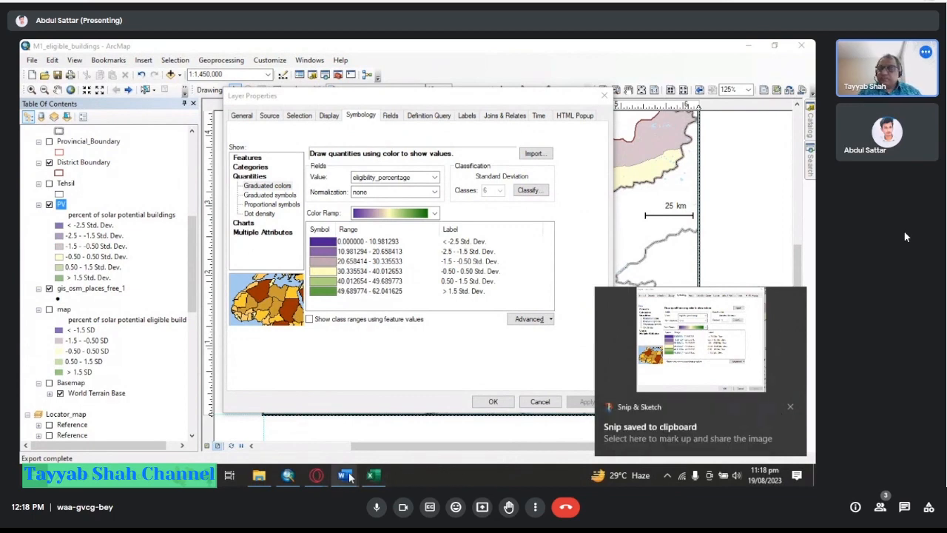
mouse_move(345, 475)
click(319, 444)
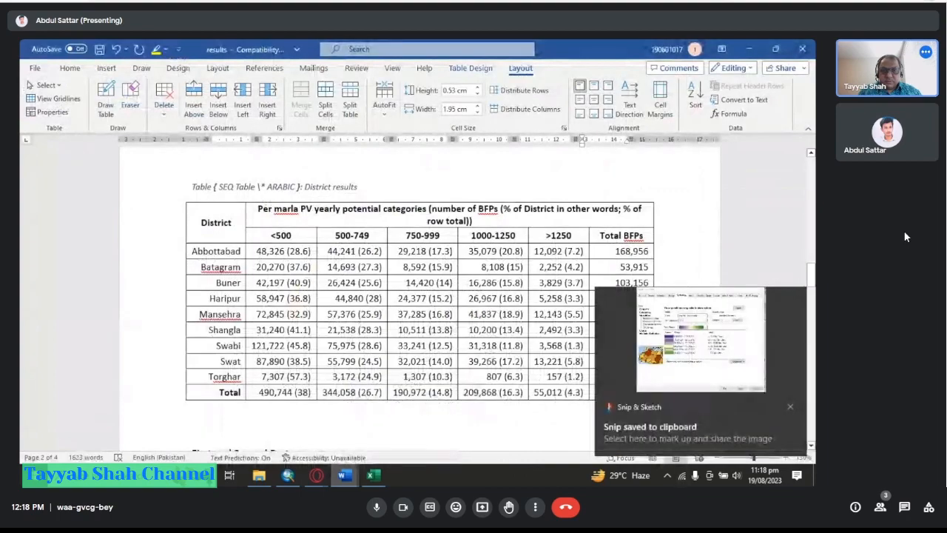
click(791, 408)
Place the cursor after the Total-row paragraph in Word, then close the Layer Properties dialog in ArcMap.
scroll(487, 403, down, 15)
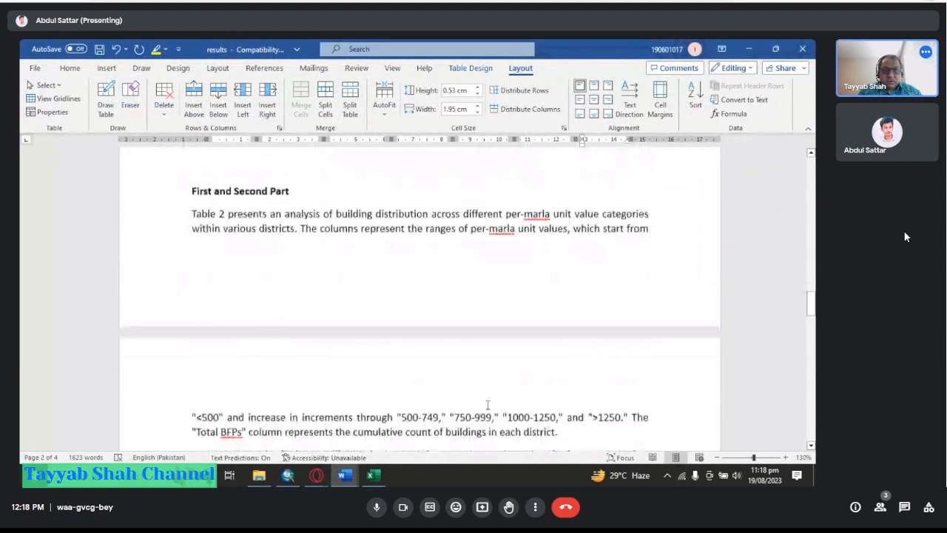
scroll(474, 395, down, 5)
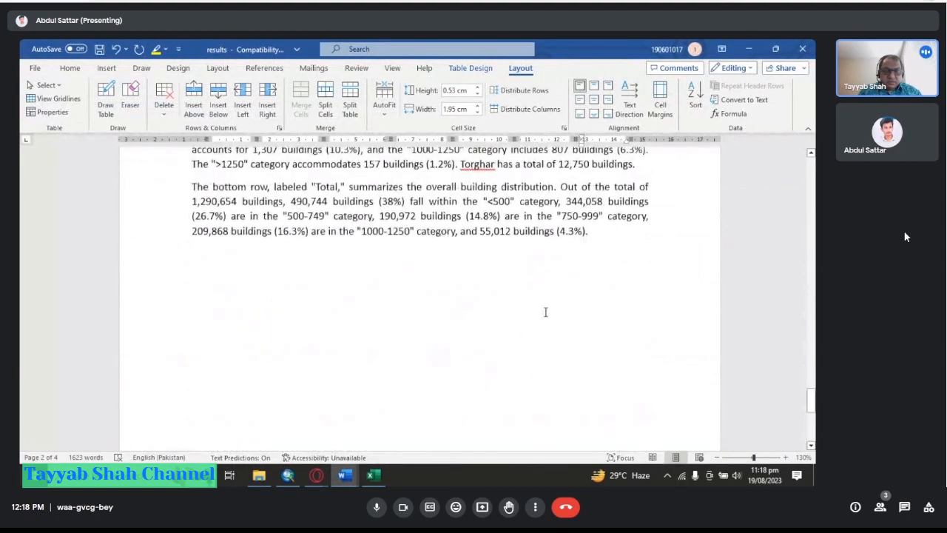
click(595, 254)
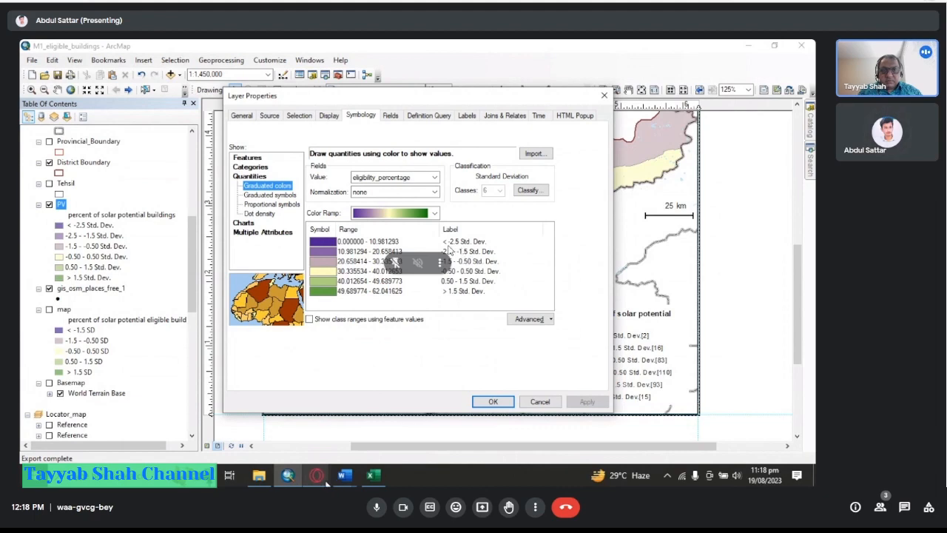
click(605, 96)
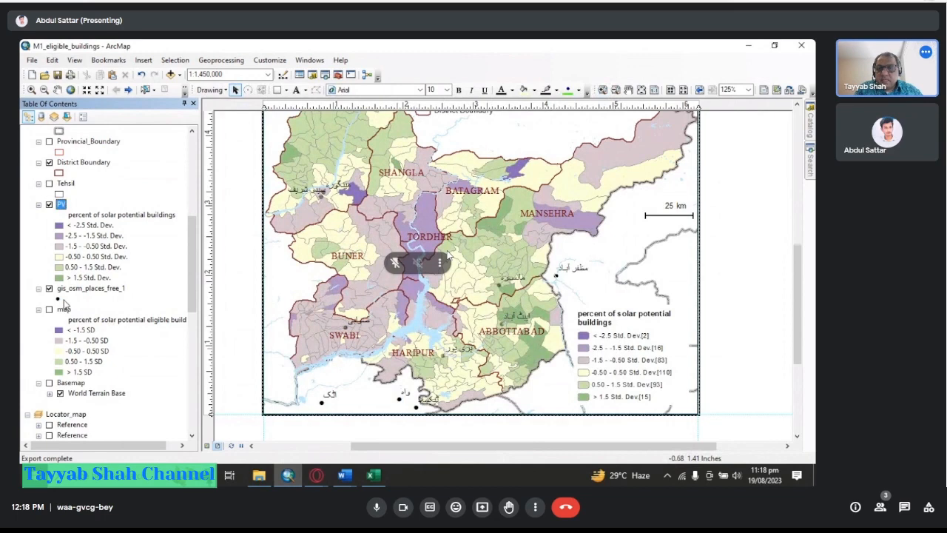
Open the PV layer's properties and shorten the first class label to "< -2.5 SD".
right_click(61, 203)
click(97, 448)
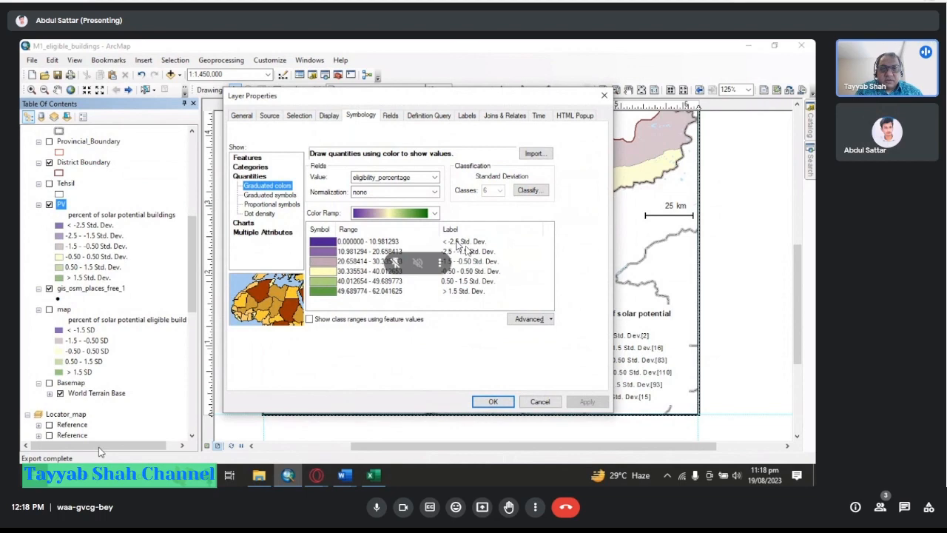
click(457, 243)
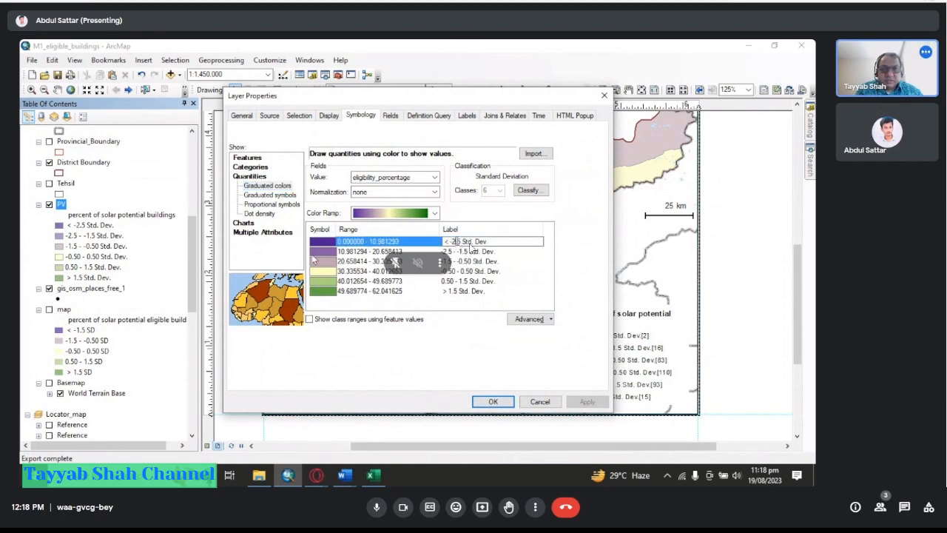
drag(494, 242, 468, 241)
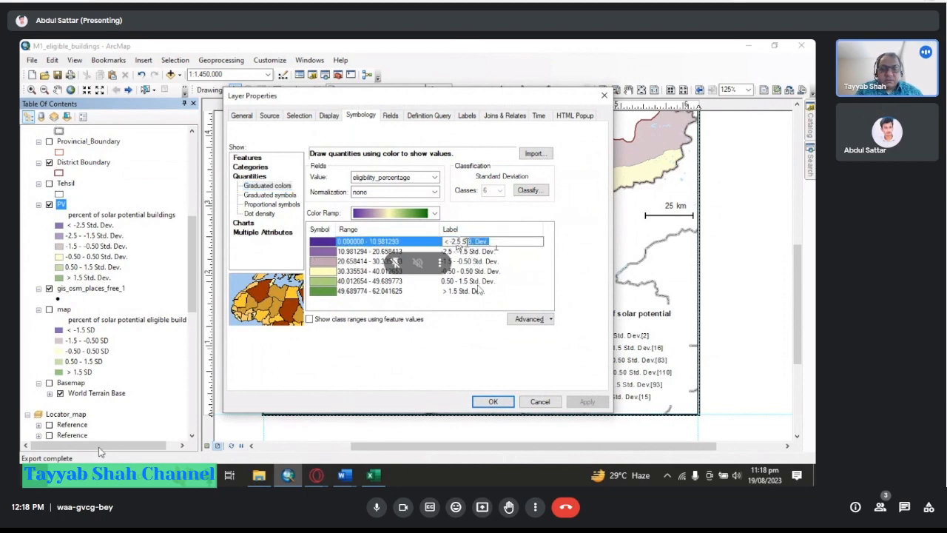
text(D)
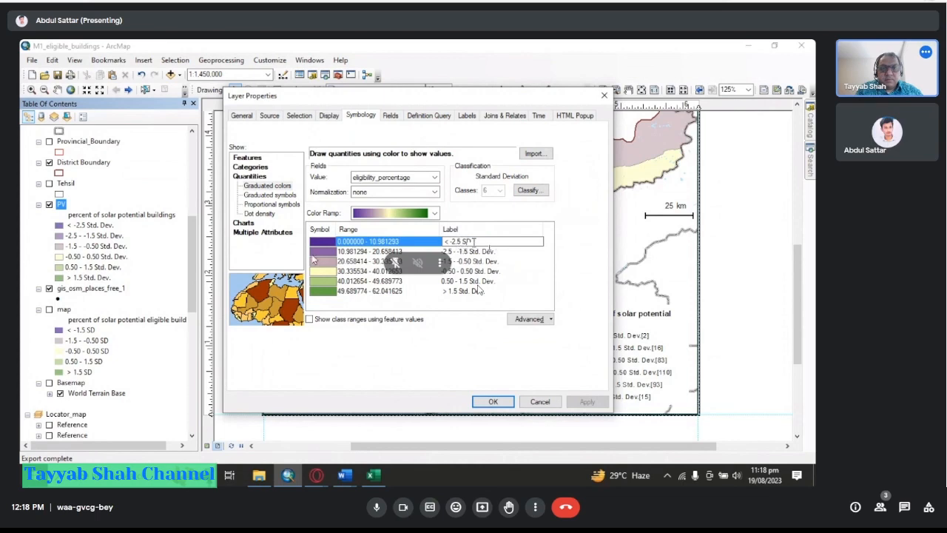
Relabel the remaining five classes with "SD" instead of "Std. Dev." and apply the change.
double_click(475, 241)
click(499, 253)
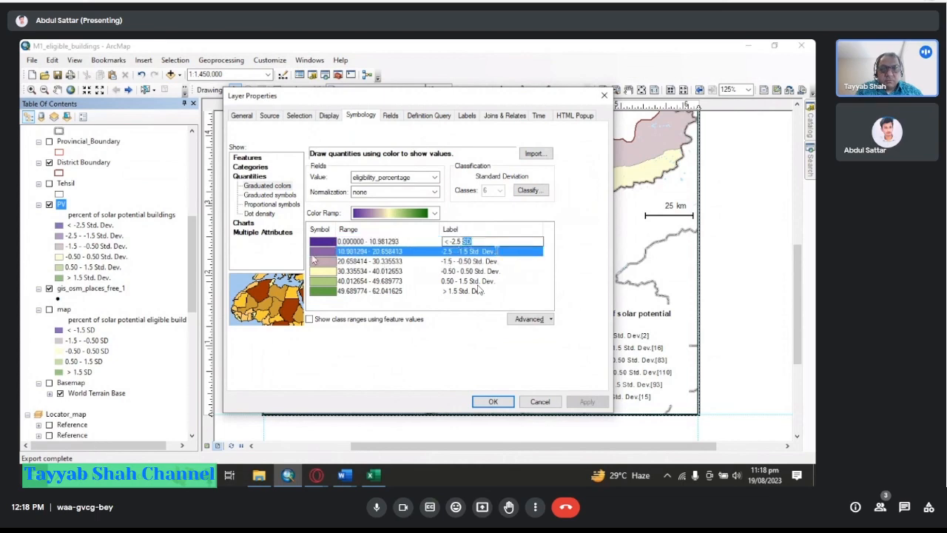
drag(498, 253, 461, 291)
text(D)
click(492, 265)
text(D)
click(487, 271)
text(D)
click(482, 282)
text(D)
click(481, 291)
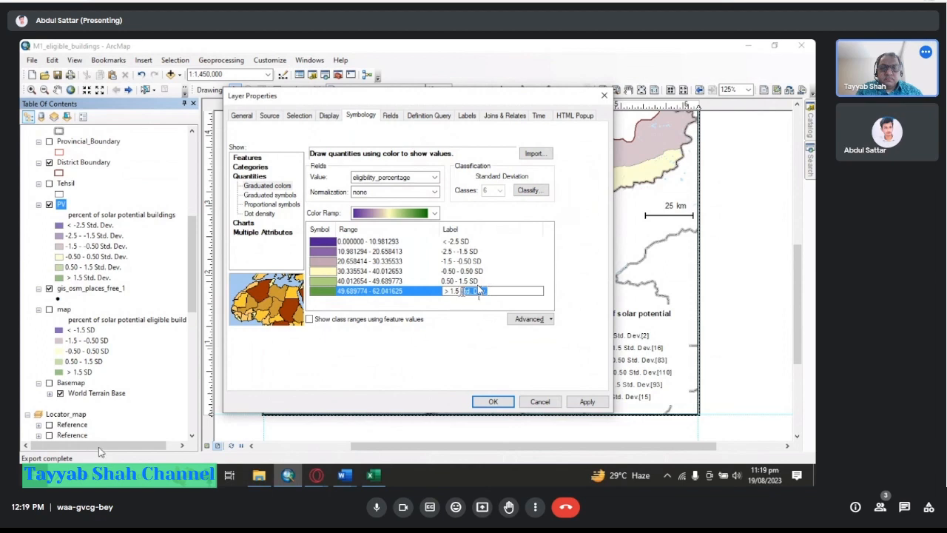
text(SD)
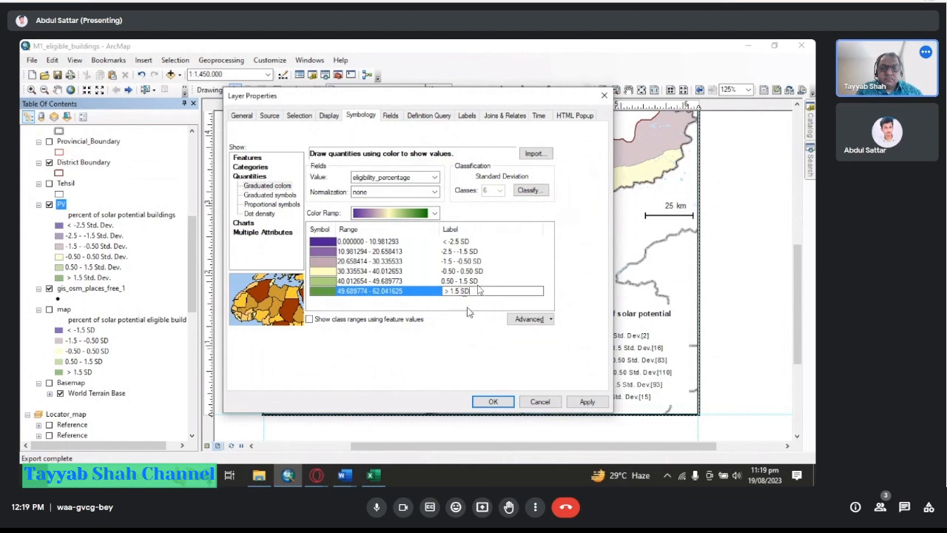
click(587, 402)
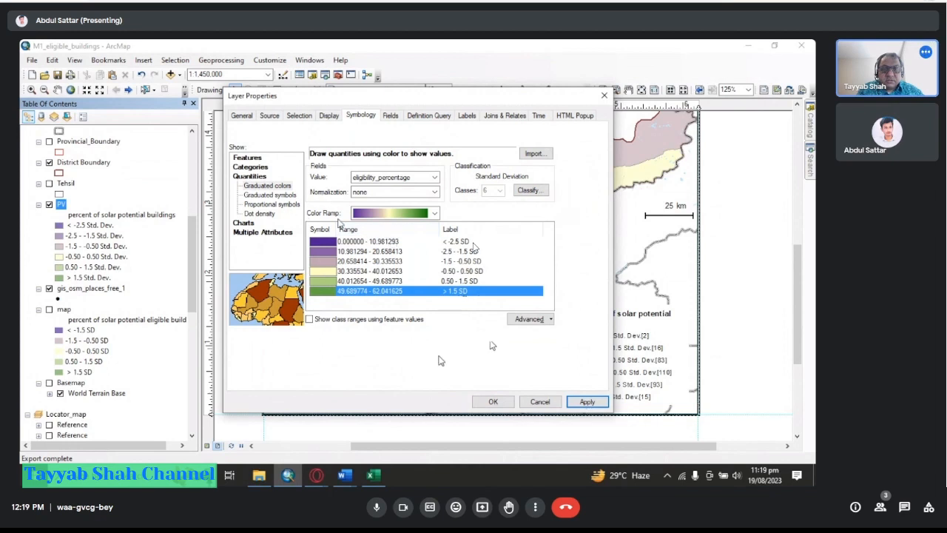
Append the value range "(=>10.98)" to the first class label "< -2.5 SD".
click(465, 241)
click(465, 241)
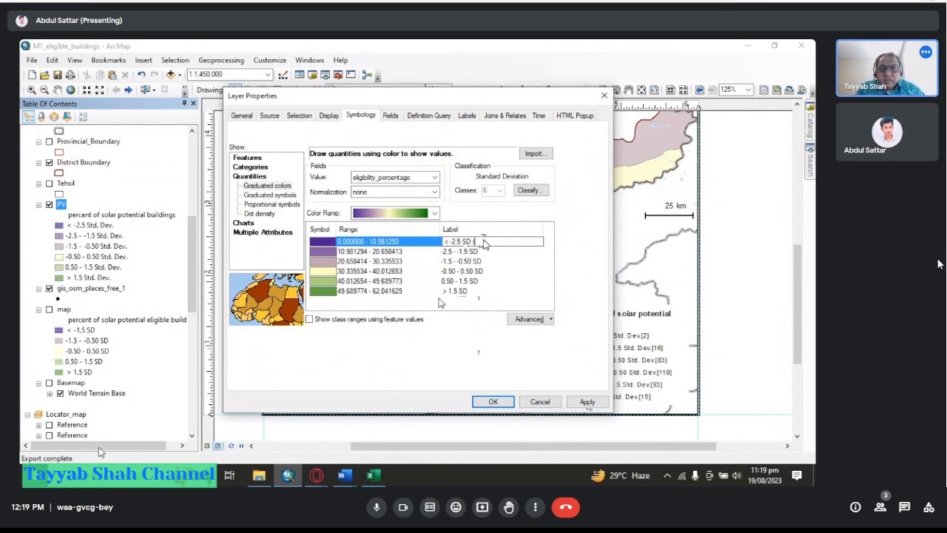
text(()
text(>10)
key(BackSpace)
key(BackSpace)
key(BackSpace)
text(=>10.98)
Append "(10.98 - 20.66)" to the second class label "-2.5 - -1.5 SD".
click(499, 253)
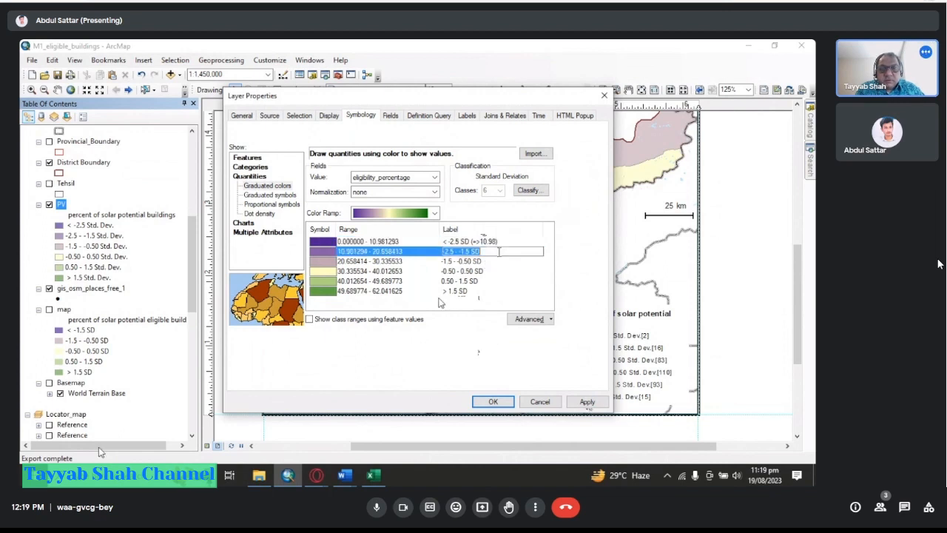
click(499, 252)
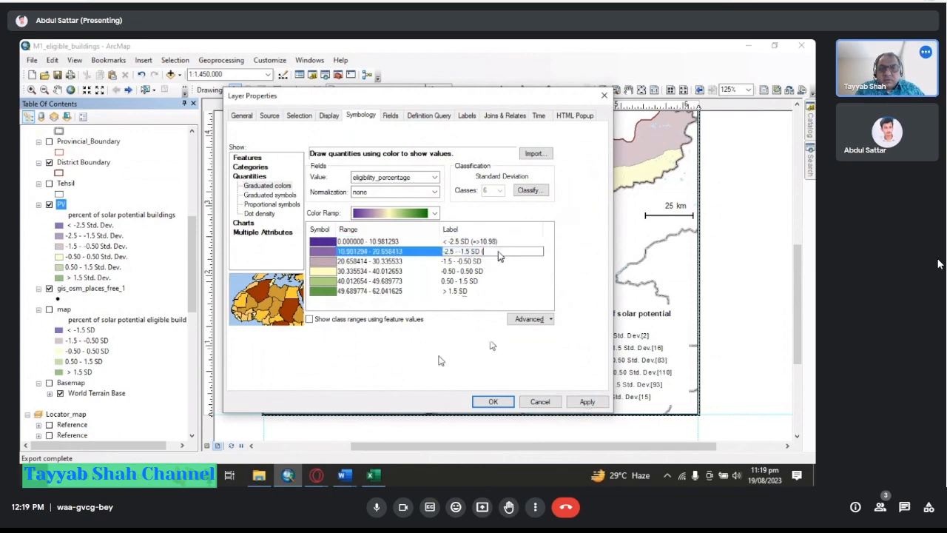
text((10)
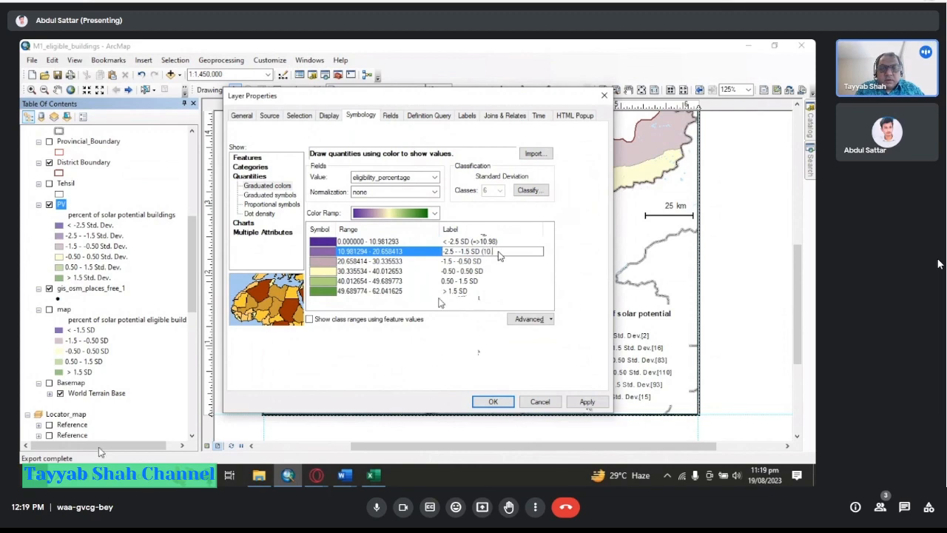
text(.99)
key(BackSpace)
text(8)
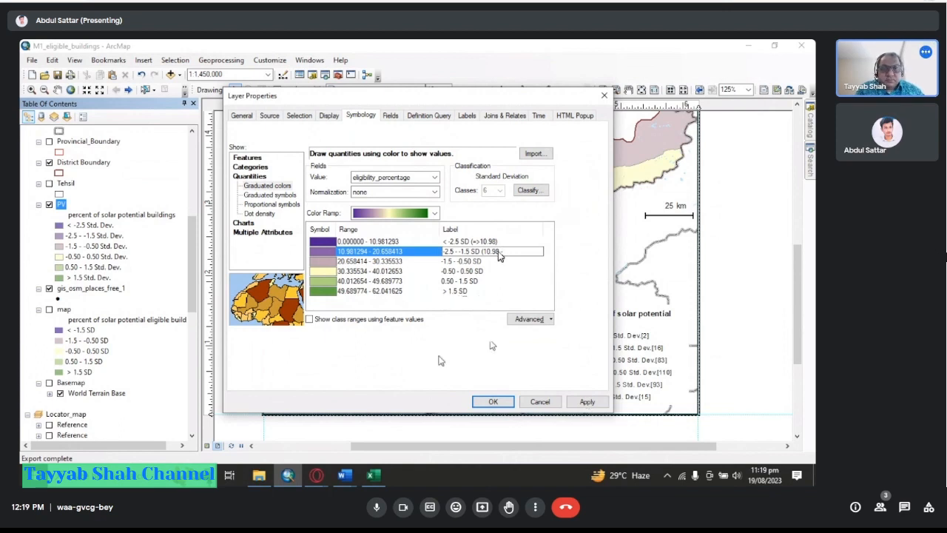
text(- 20)
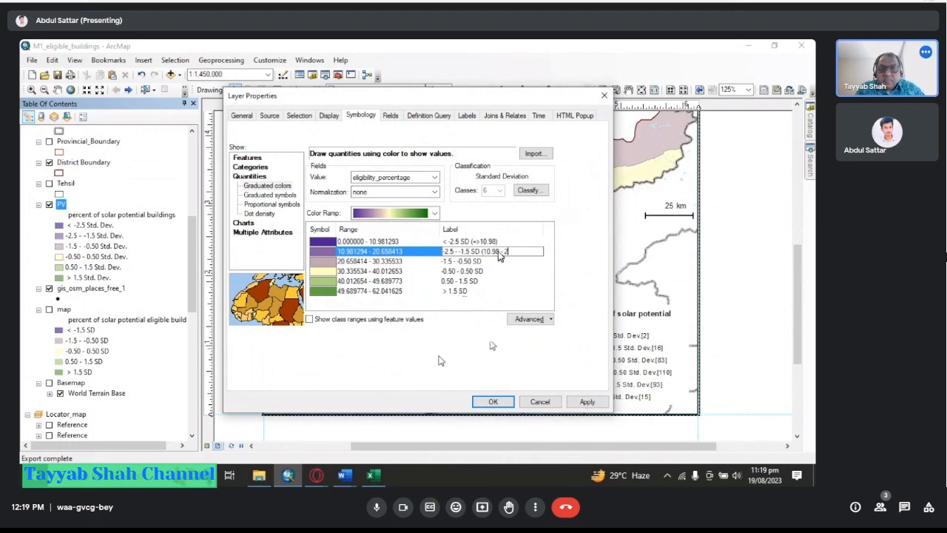
text(.65)
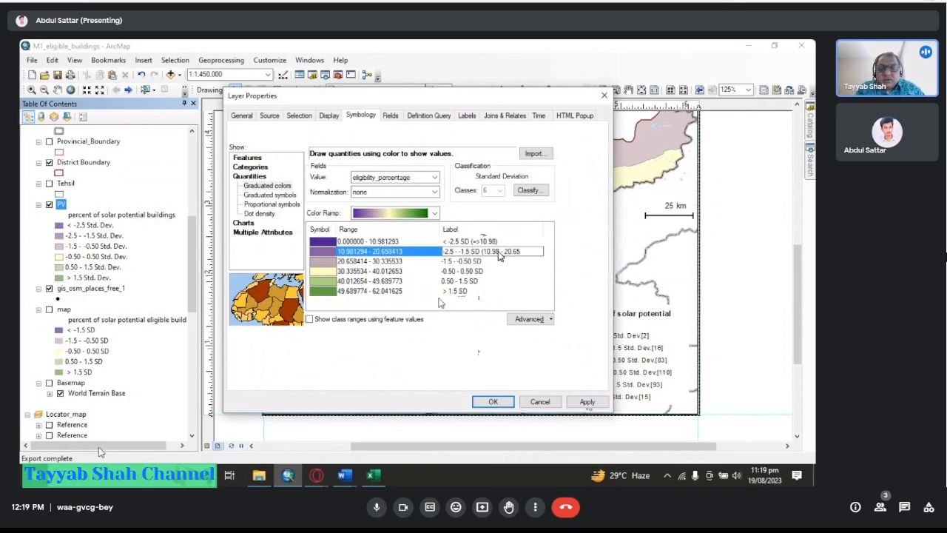
key(BackSpace)
text(6))
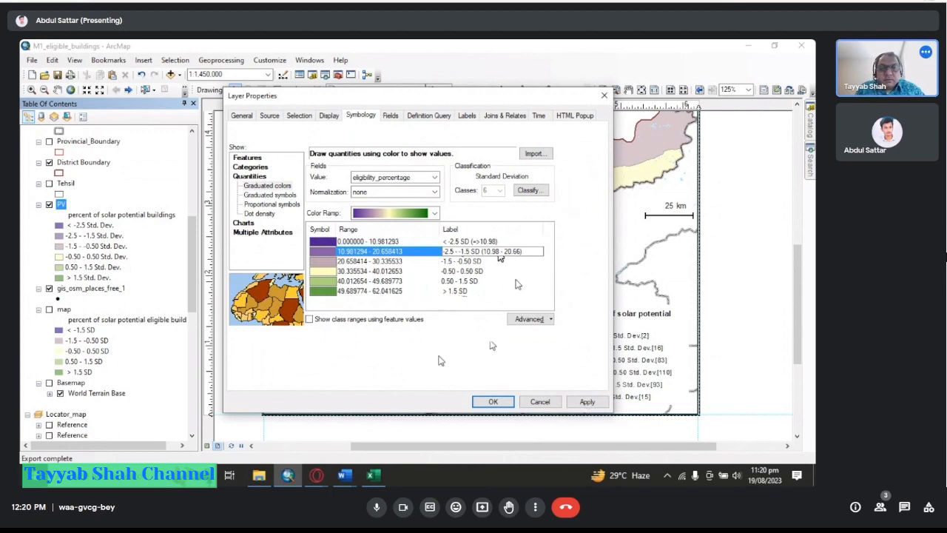
Append "(20.66 - 30.33)" to the third class label "-1.5 - -0.50 SD".
click(502, 262)
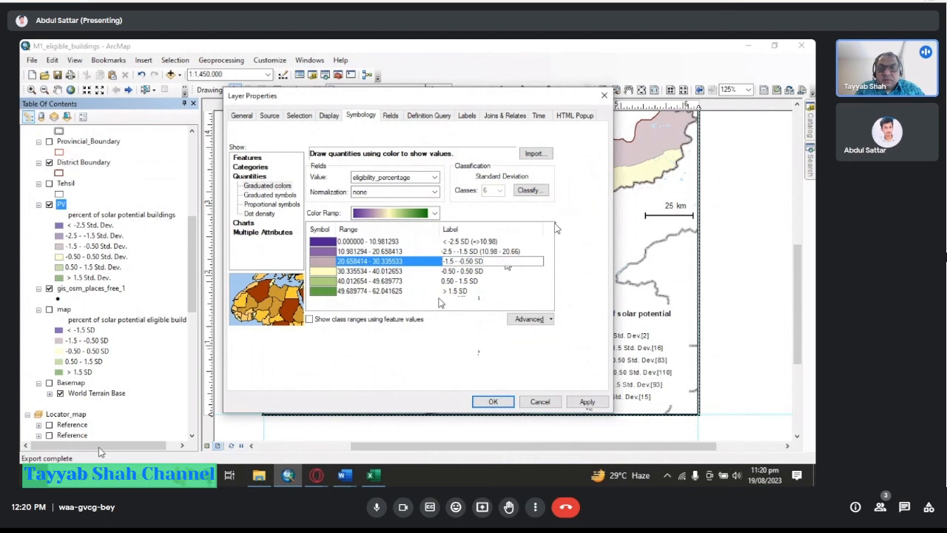
text((20)
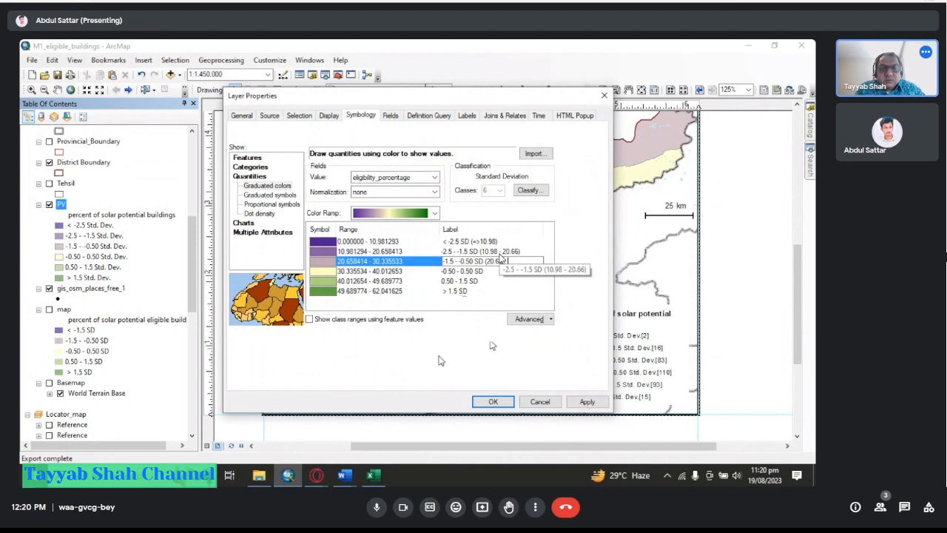
text(.66 - 30.33)
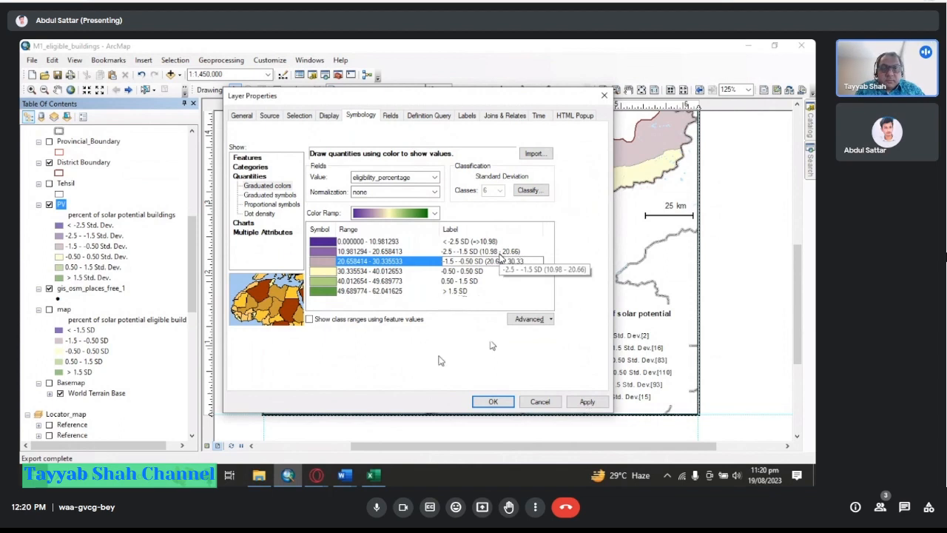
text())
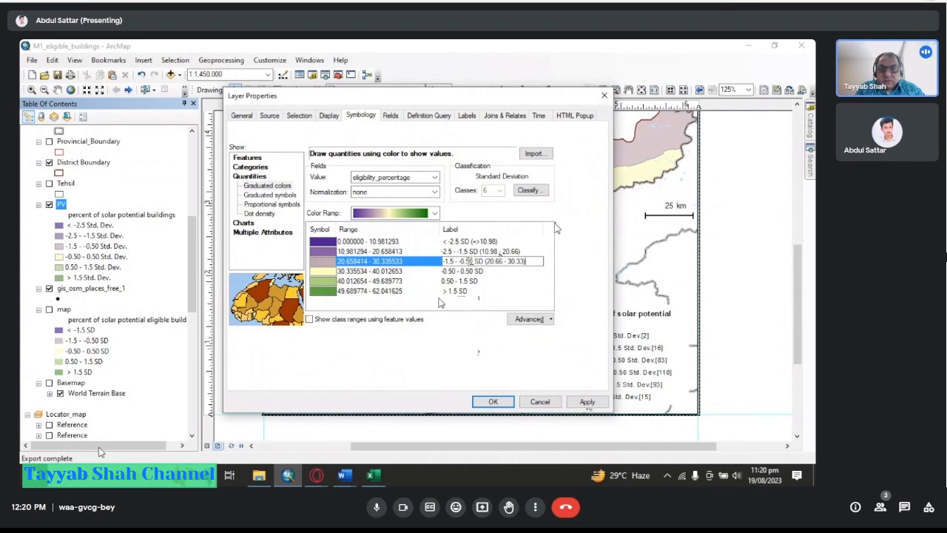
Append "(30.33 - 40.01)" to the fourth class label "-0.50 - 0.50 SD".
click(509, 271)
click(509, 271)
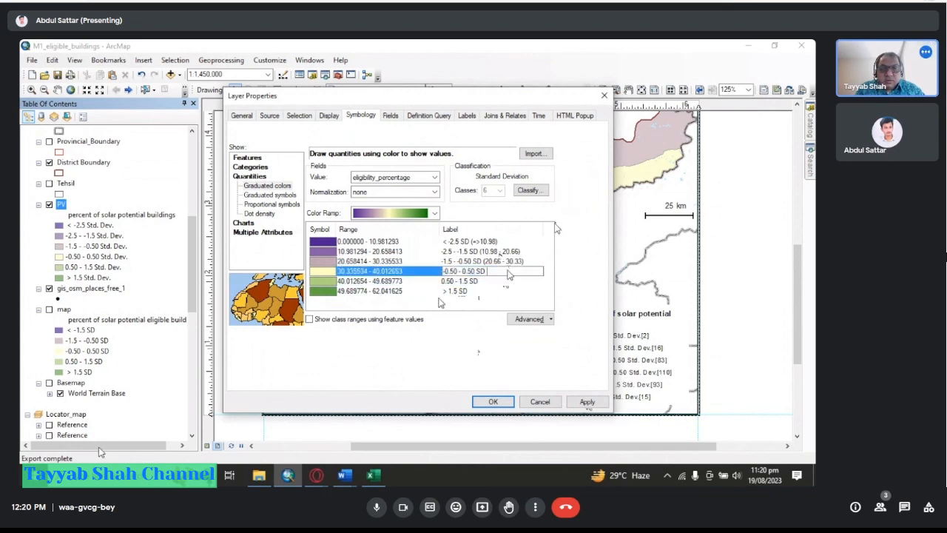
text((30))
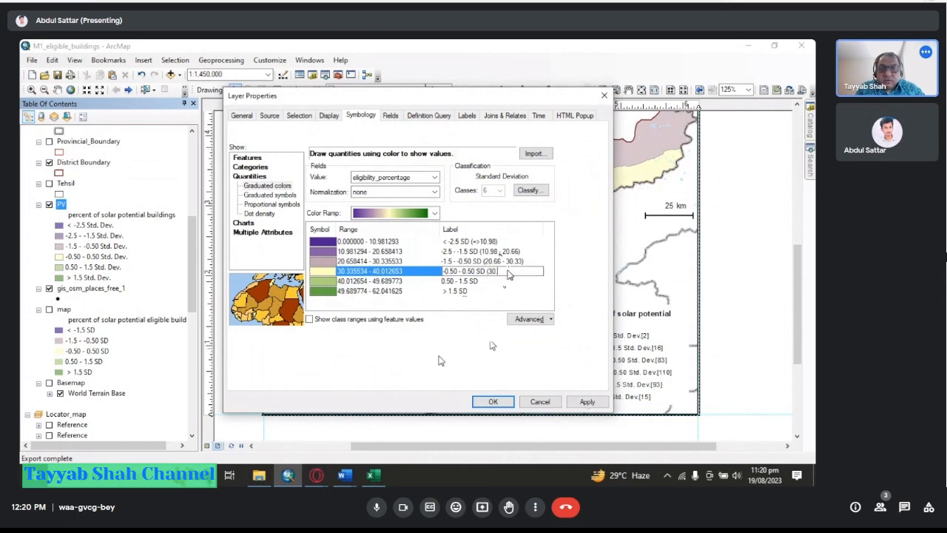
text(33 -)
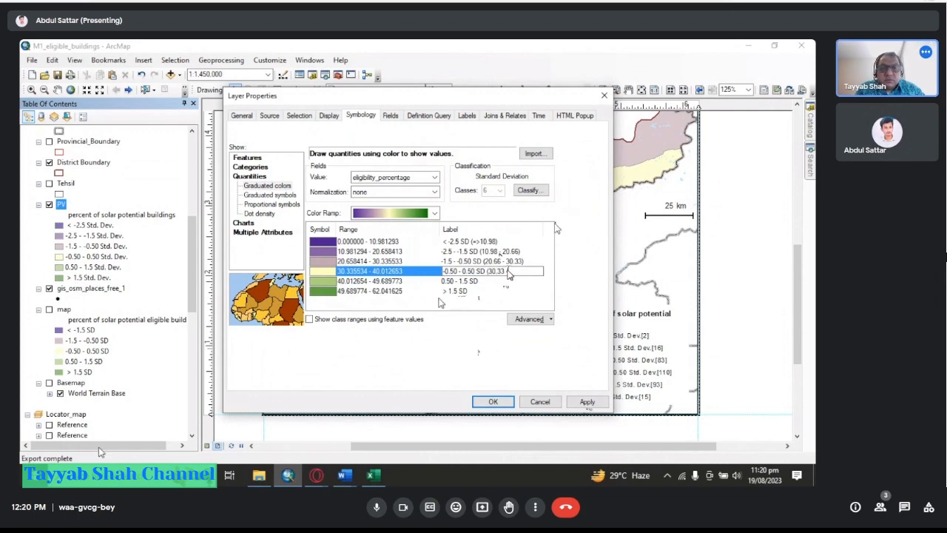
text( 40.01))
key(Return)
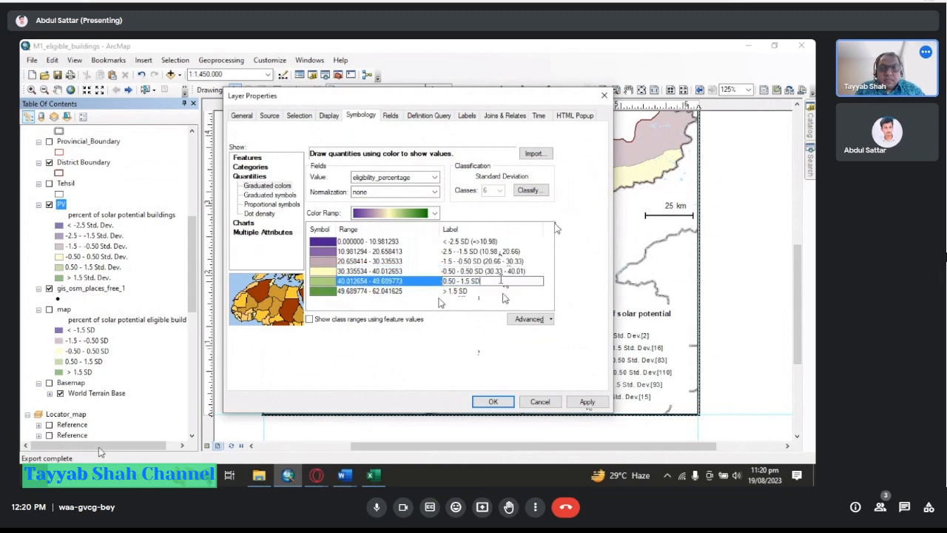
Append "(40.01 - 49.69)" to the fifth class label "0.50 - 1.5 SD".
text(()
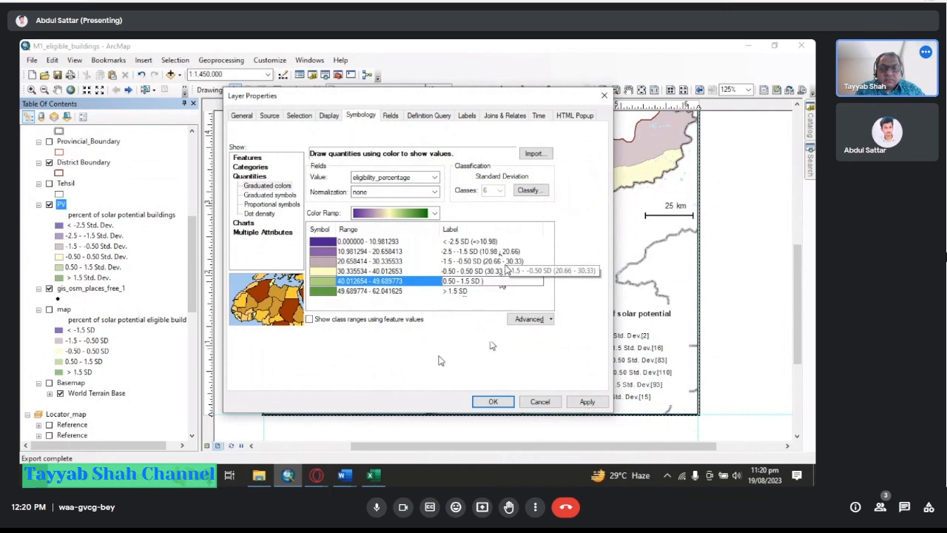
text(40.01)
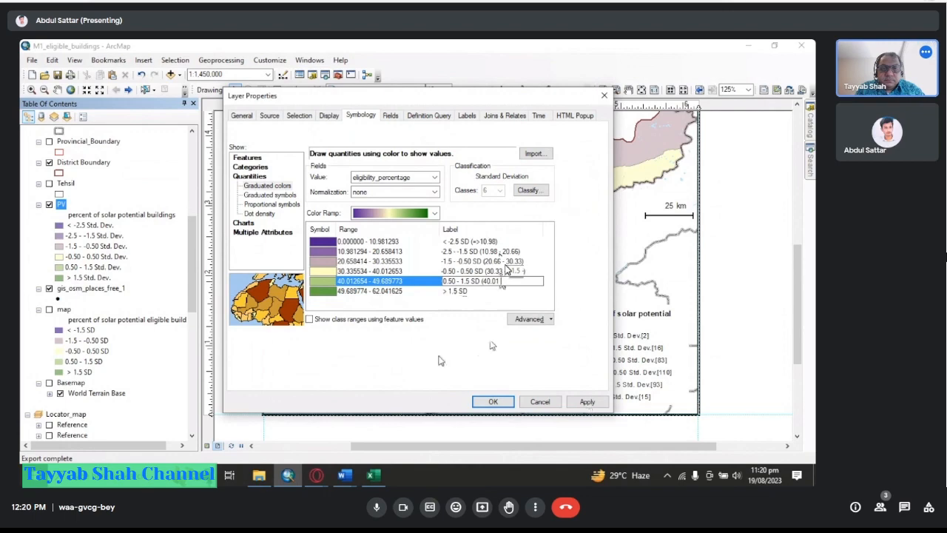
text( - 49.69)
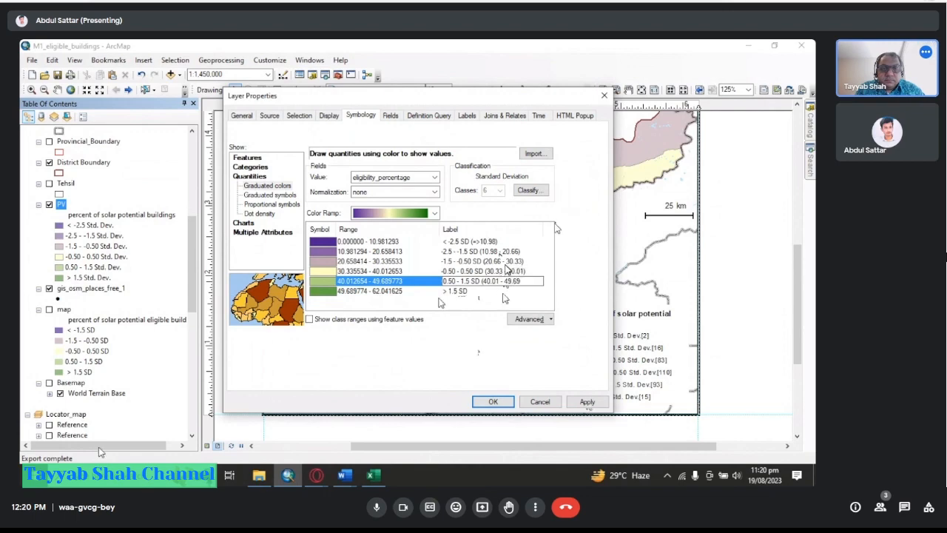
text())
Append "(=<49.69)" to the last class label "> 1.5 SD" and apply the labels.
click(490, 293)
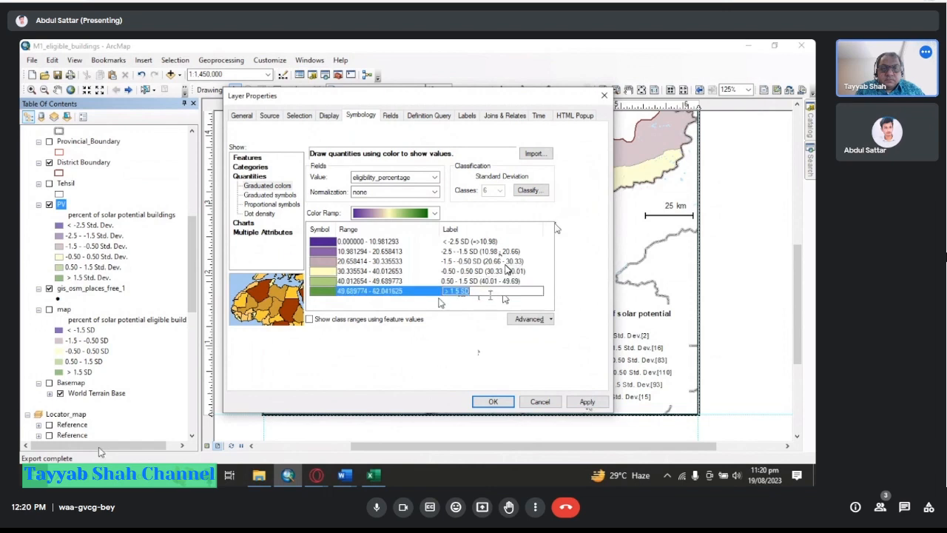
text(()
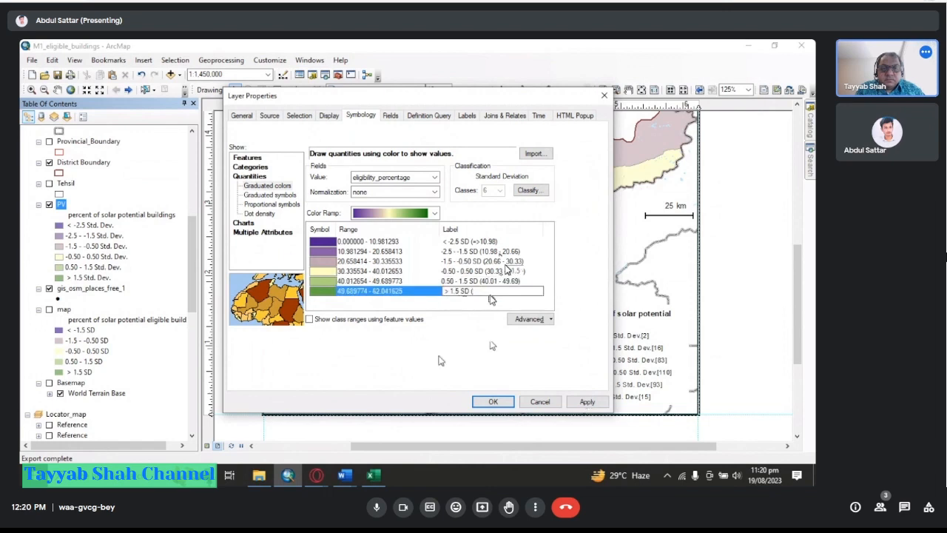
text(>)
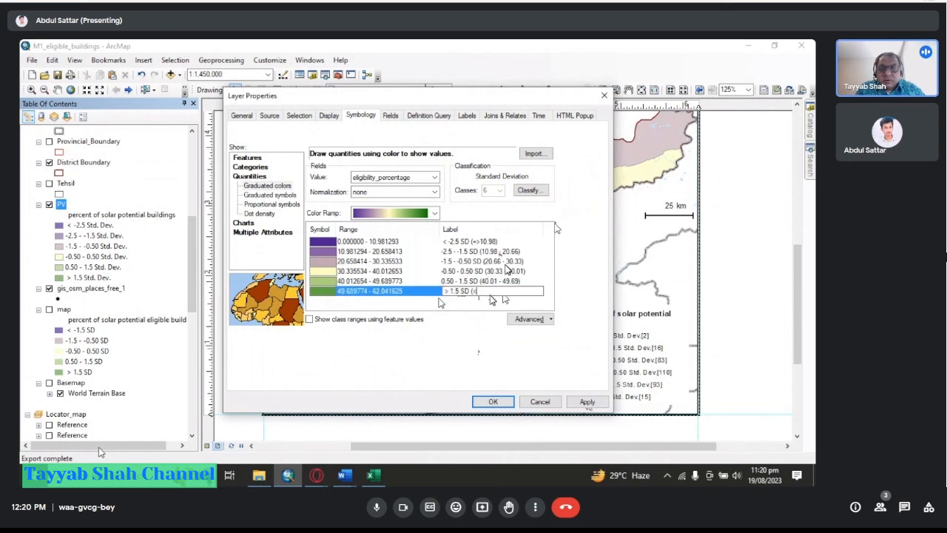
text(=)
key(BackSpace)
key(BackSpace)
text(=<49.69)
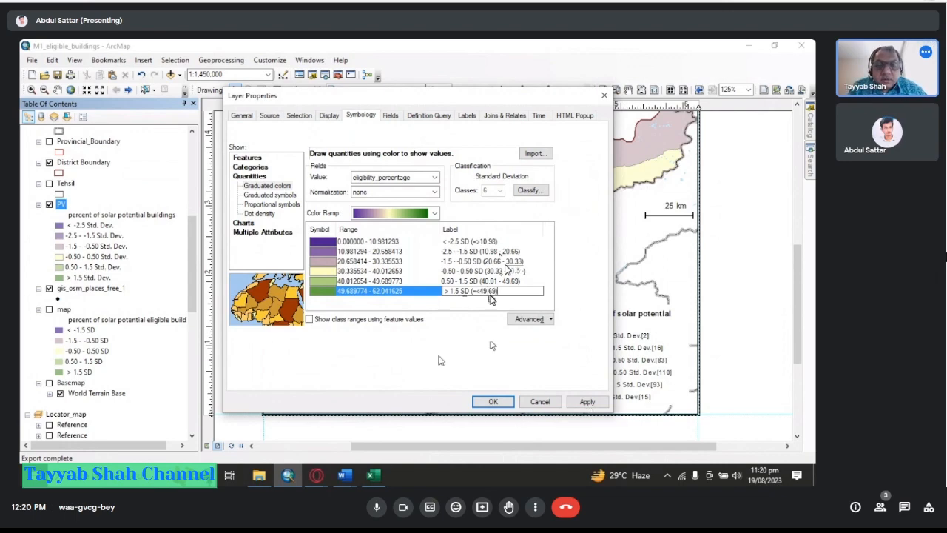
text())
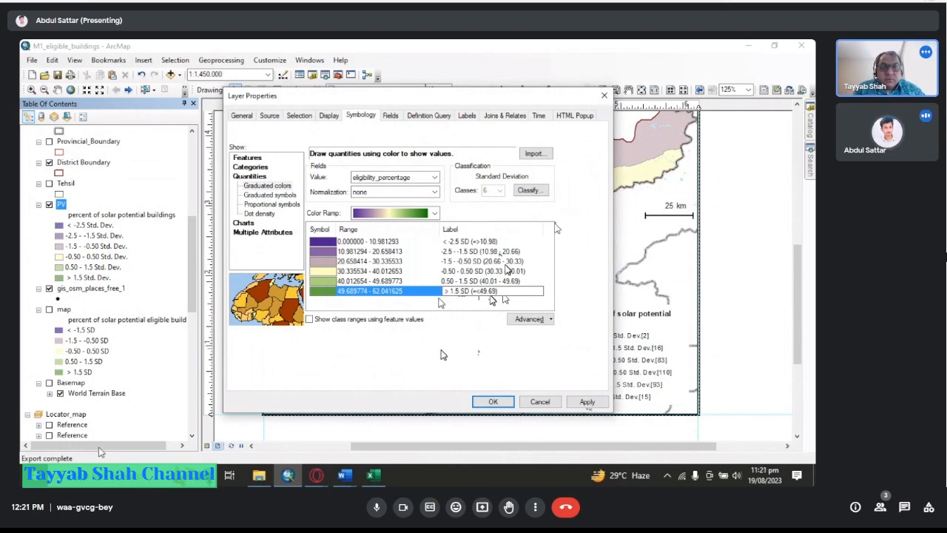
click(585, 402)
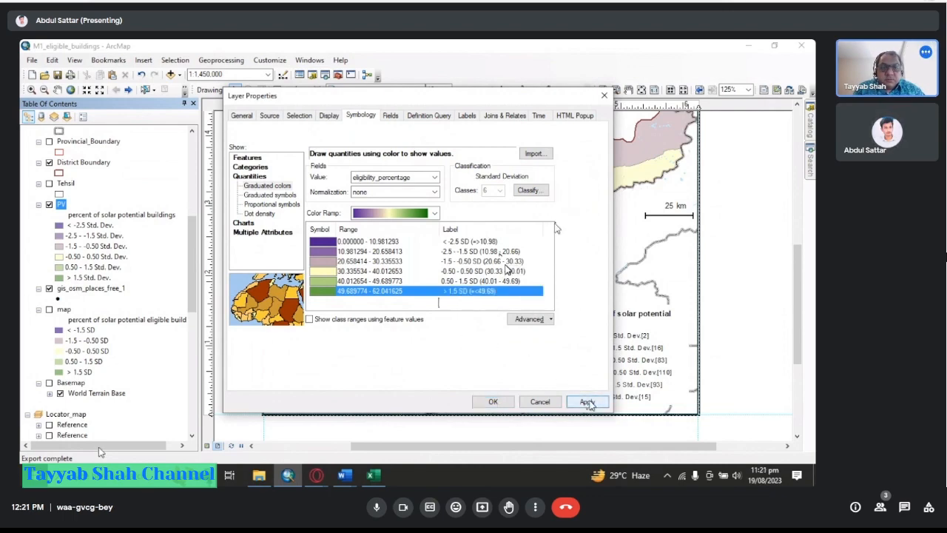
Add a percent sign after 10.98 in the first class label.
click(504, 243)
click(510, 243)
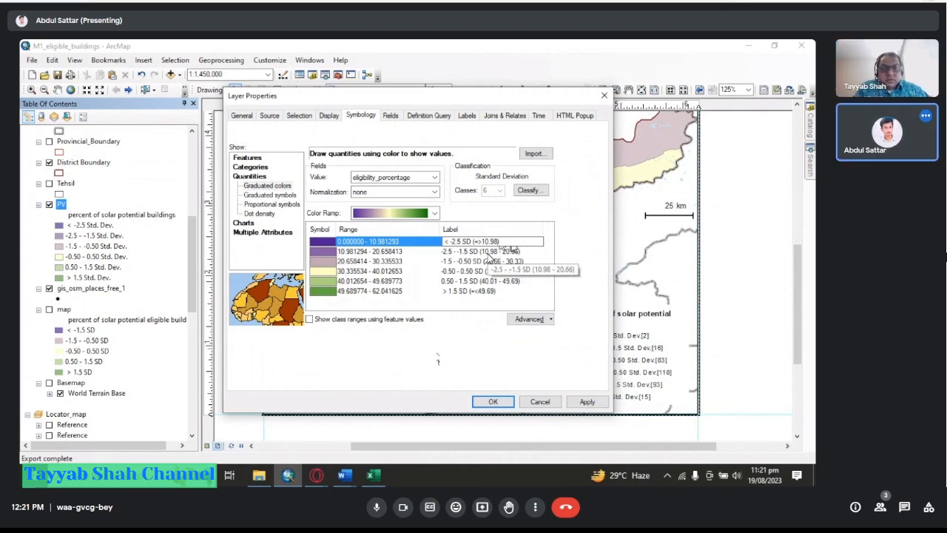
text(%)
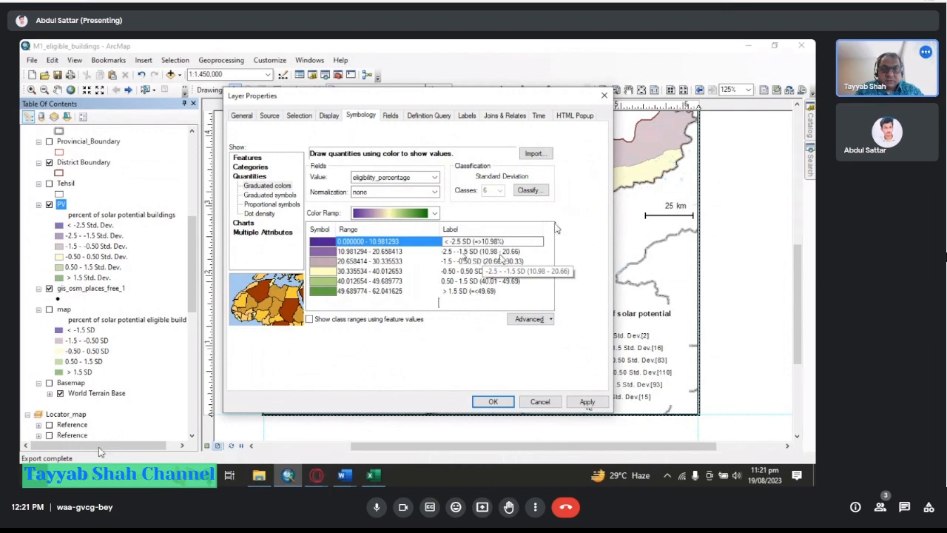
Add percent signs after both values in the second class label.
click(485, 253)
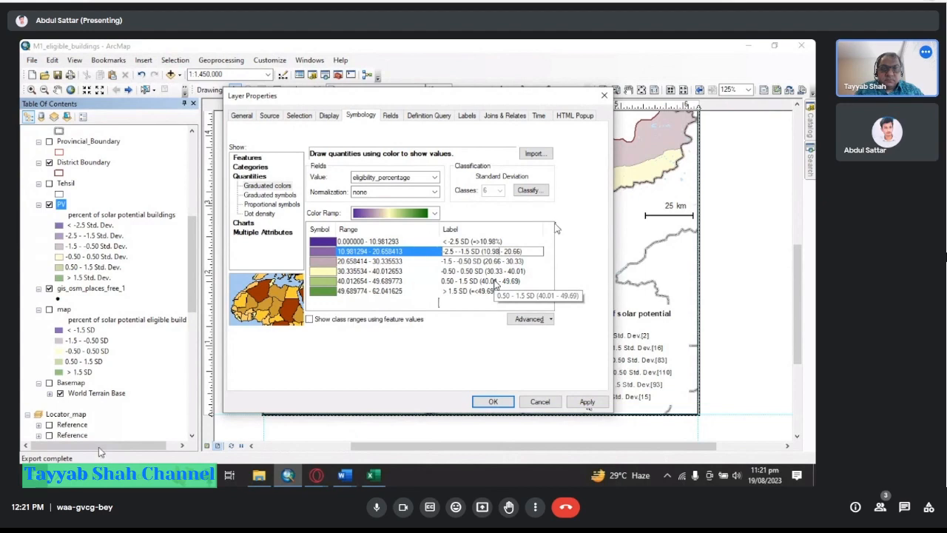
text(%)
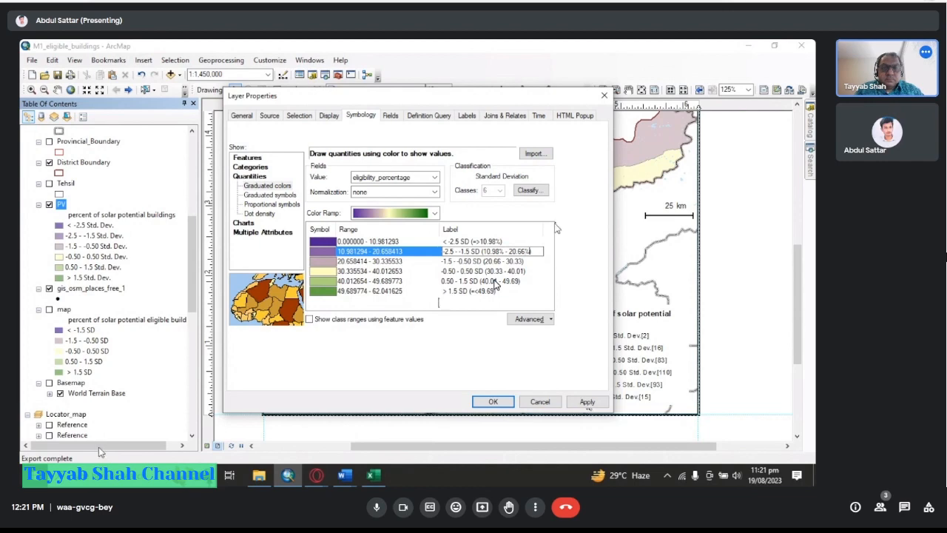
text(%)
Add percent signs after the values in the third and fourth class labels.
click(502, 262)
click(502, 261)
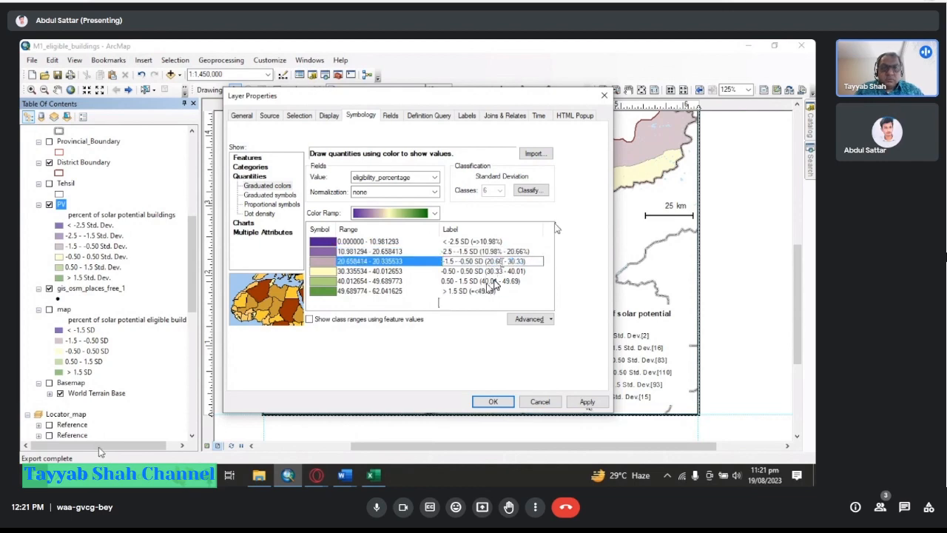
double_click(502, 261)
double_click(502, 262)
click(504, 261)
text(%)
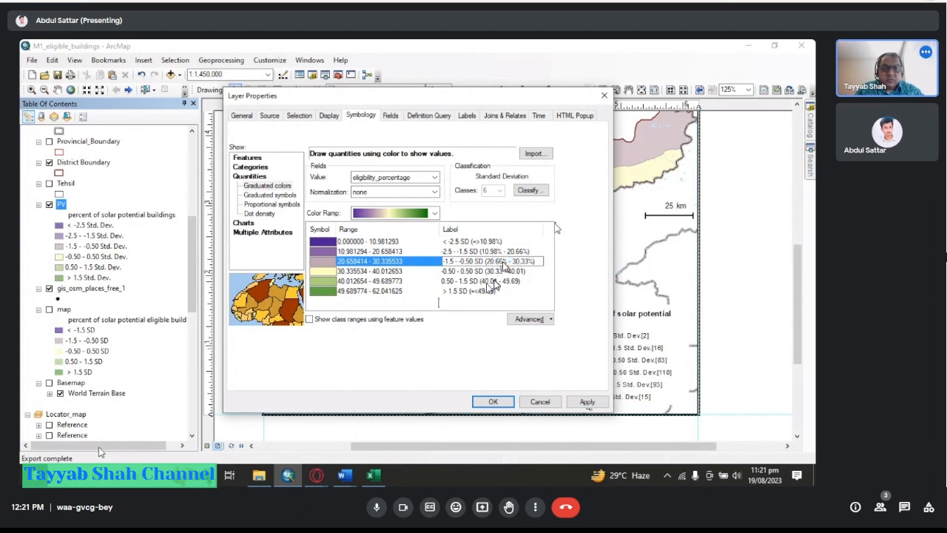
click(505, 271)
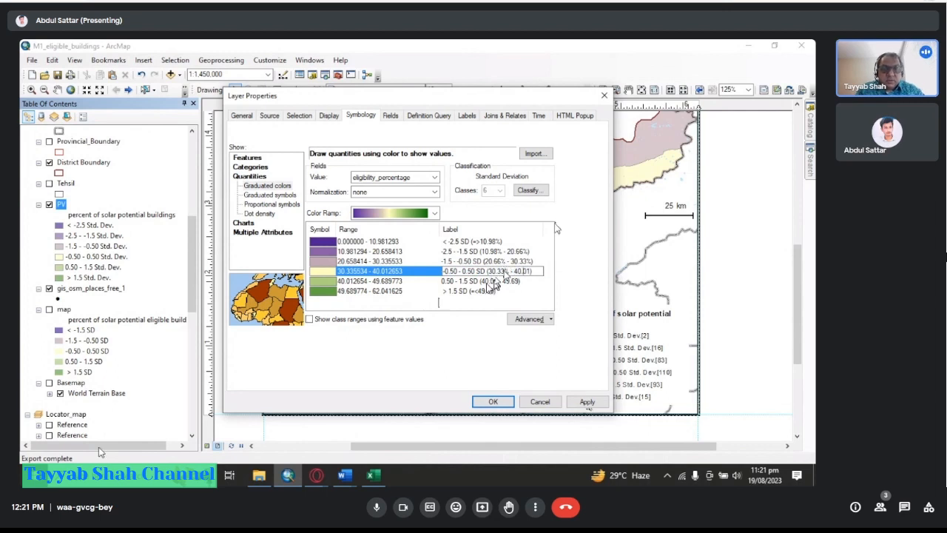
text(%)
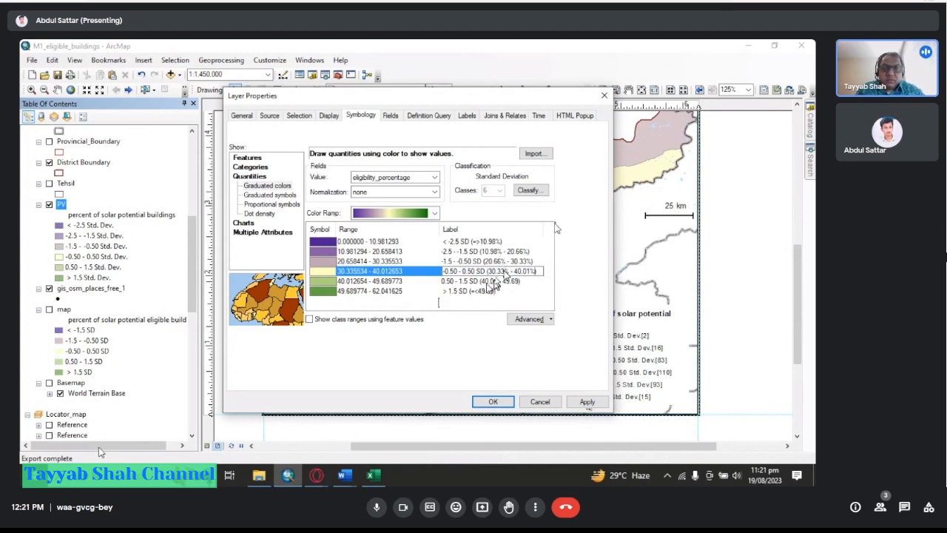
Add percent signs to the fifth and last class labels and apply the symbology.
click(492, 282)
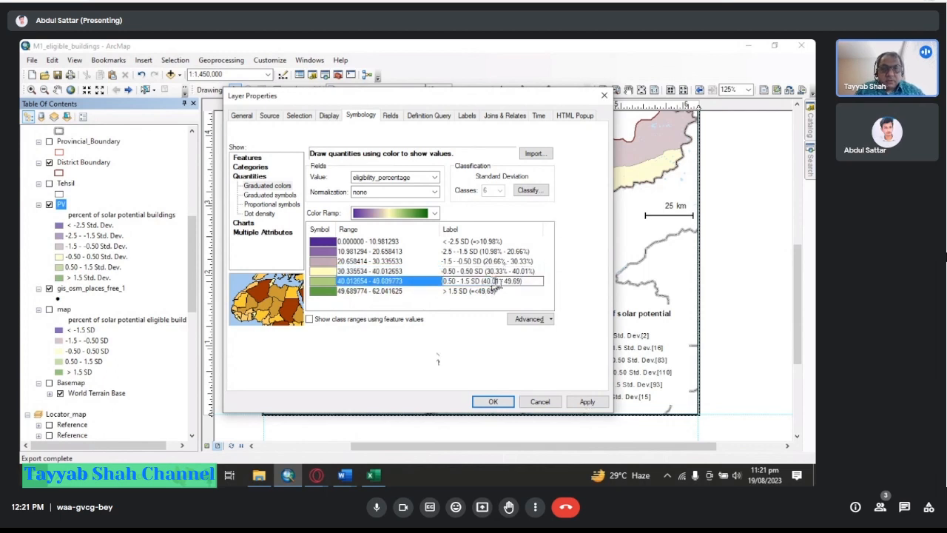
text(%)
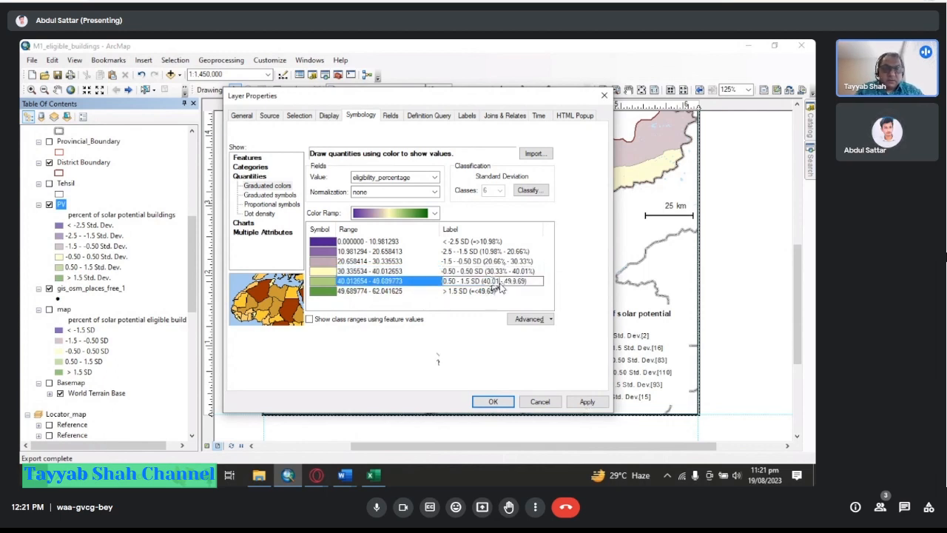
key(Right)
key(Right)
key(Right)
click(490, 292)
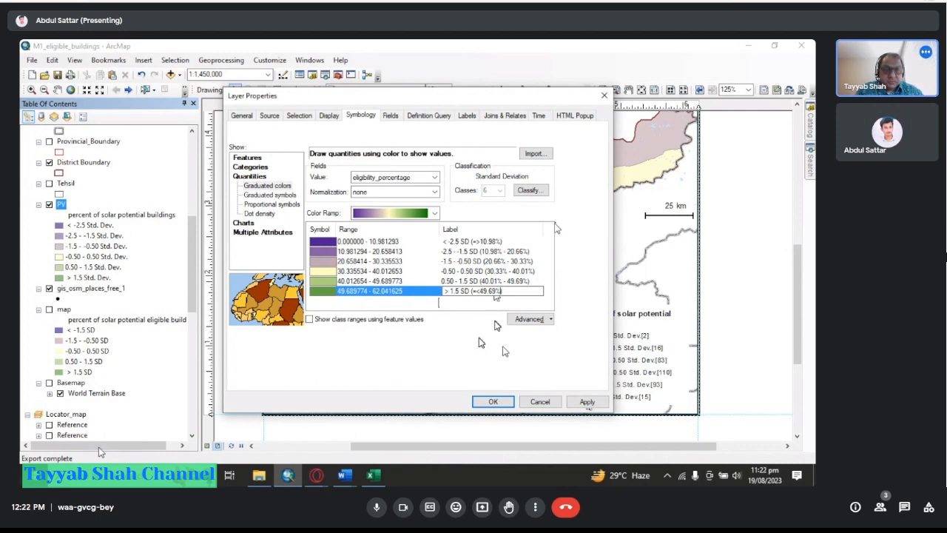
click(587, 401)
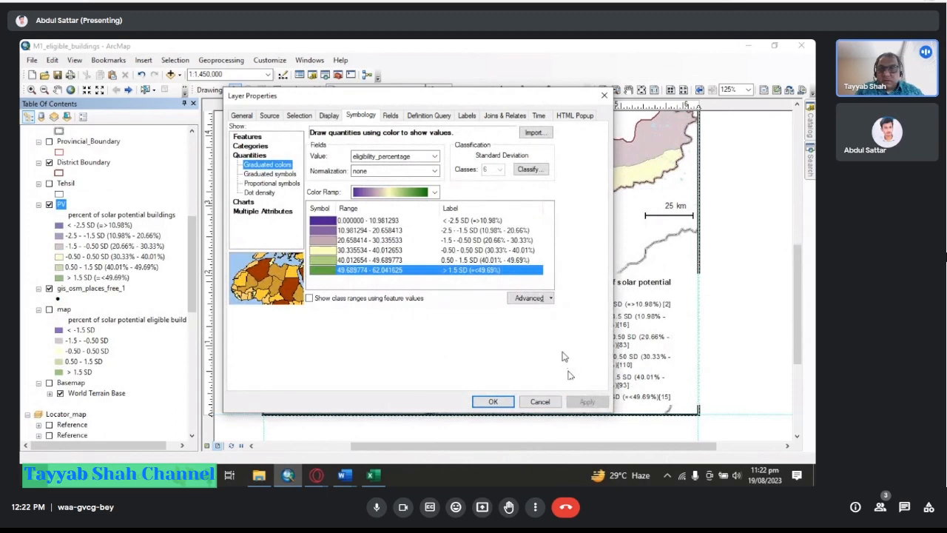
Check the first class label and close the Layer Properties dialog with OK.
double_click(498, 220)
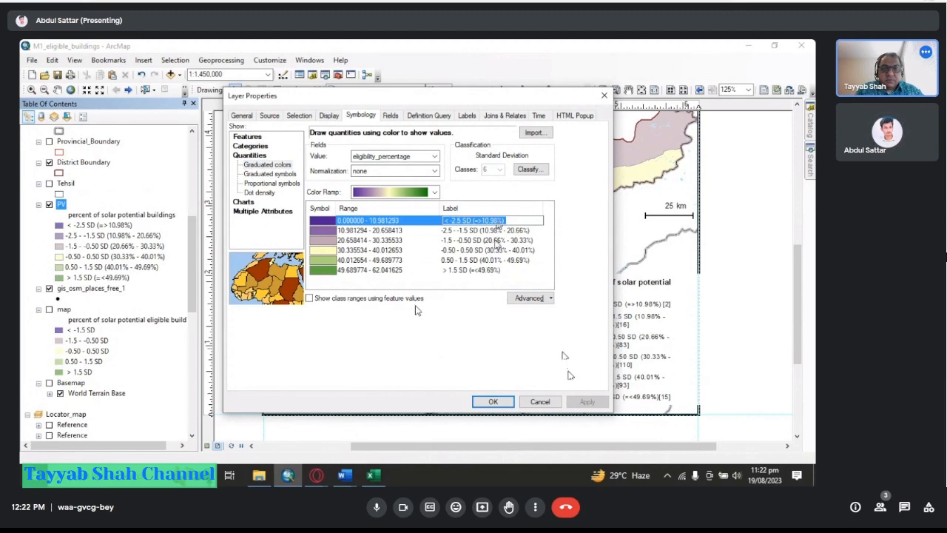
click(438, 343)
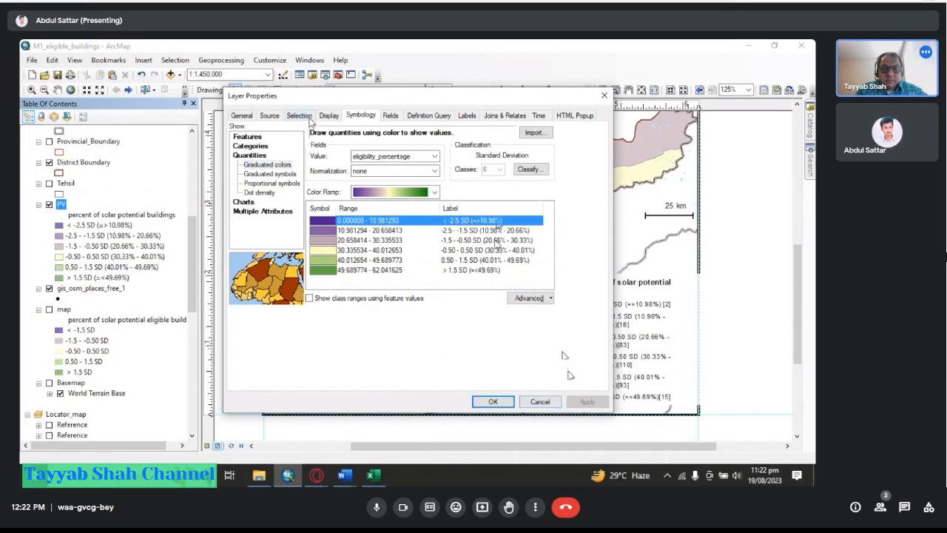
drag(331, 97, 352, 93)
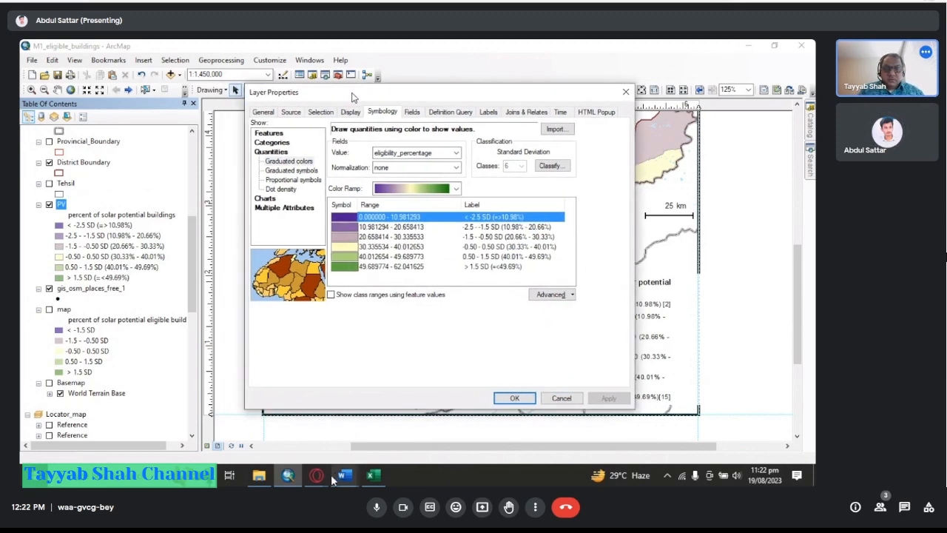
click(529, 399)
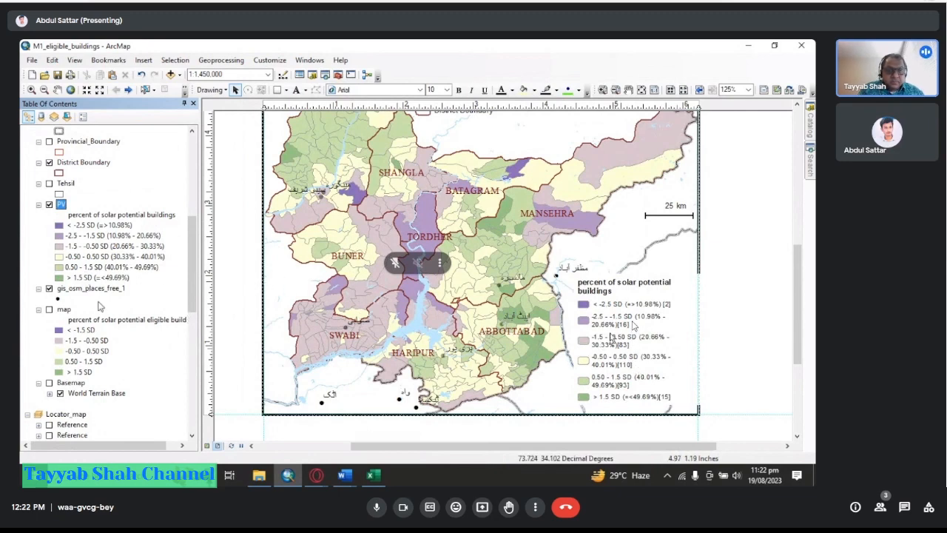
Open the map legend's properties and apply feature counts with the [UC: prefix to its items.
click(611, 336)
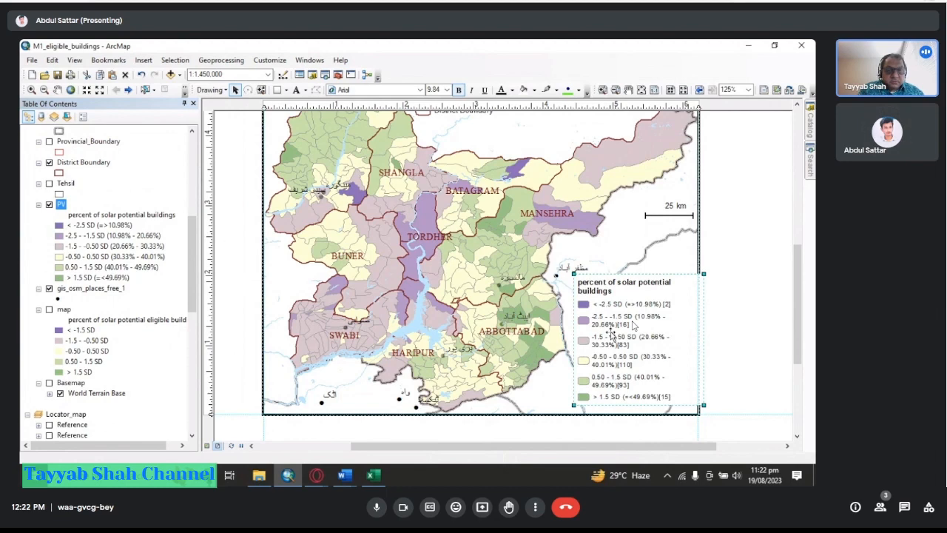
right_click(611, 334)
click(650, 331)
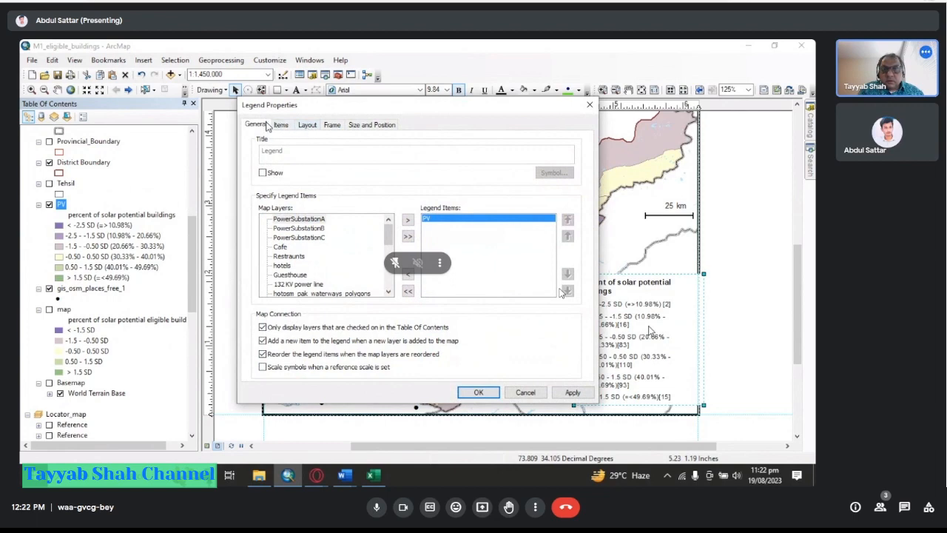
click(282, 126)
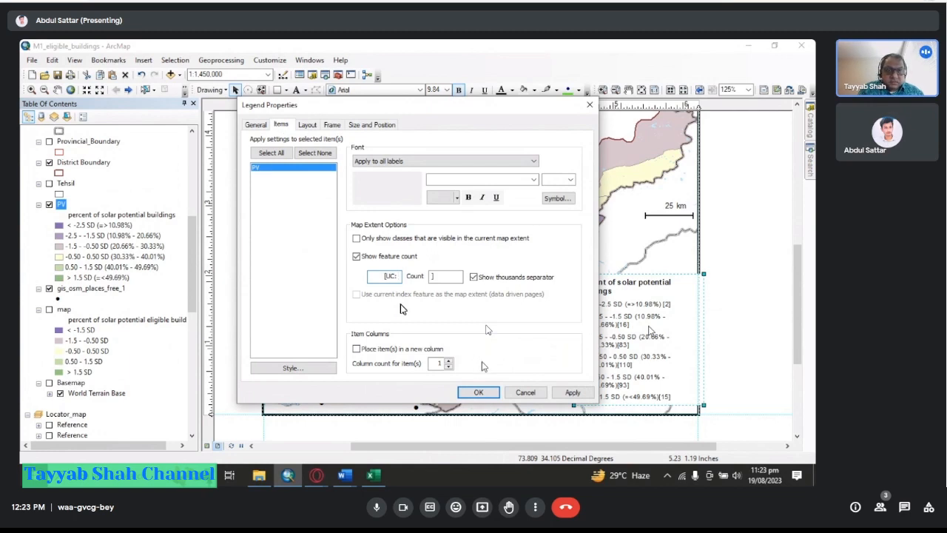
click(573, 392)
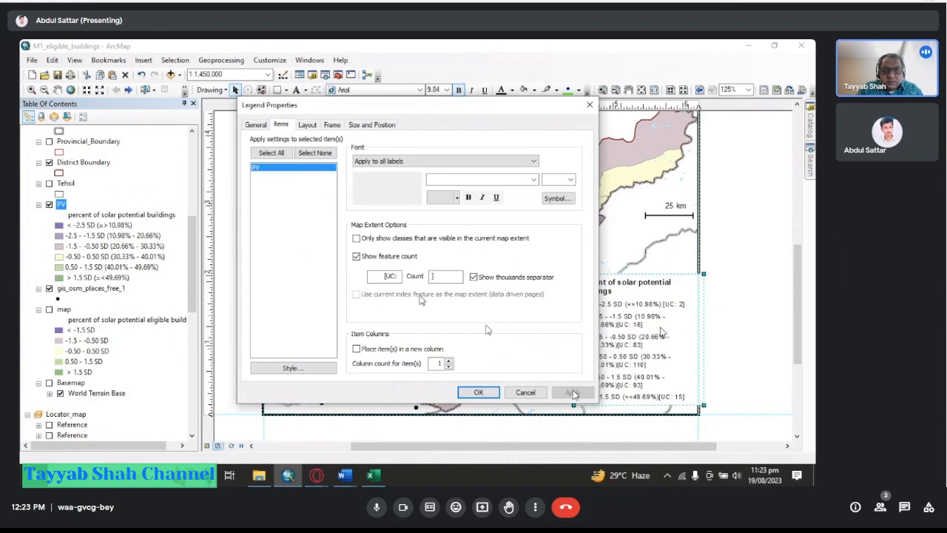
Reapply the legend item settings with the [UC: count prefix.
drag(523, 106, 428, 111)
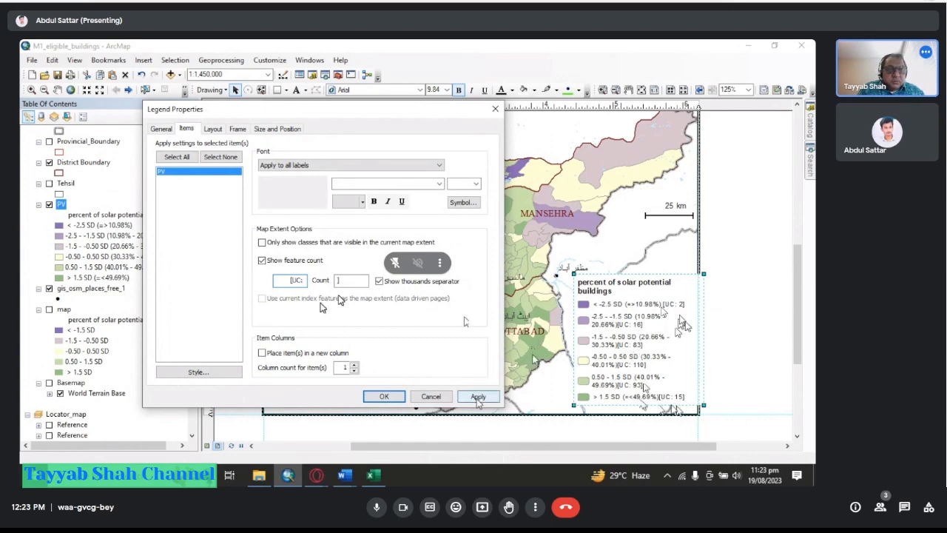
click(478, 396)
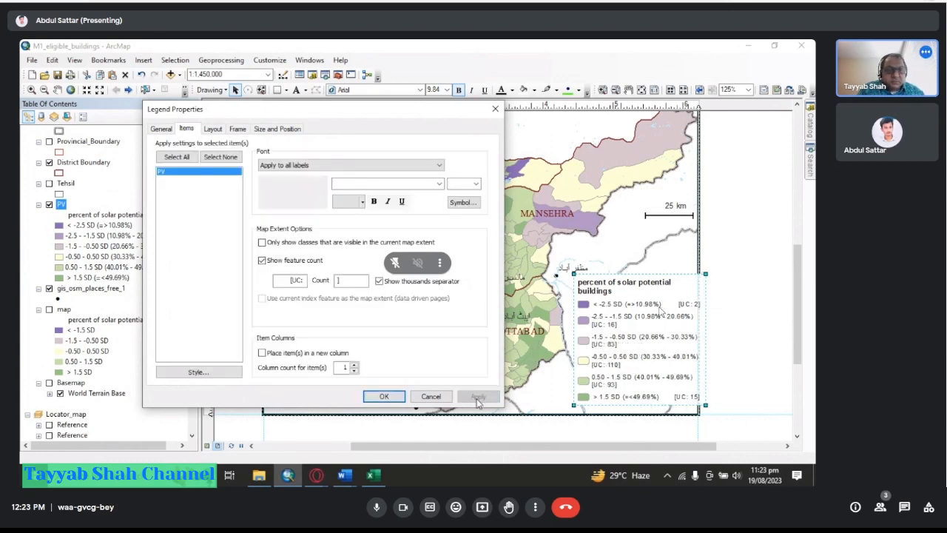
click(286, 280)
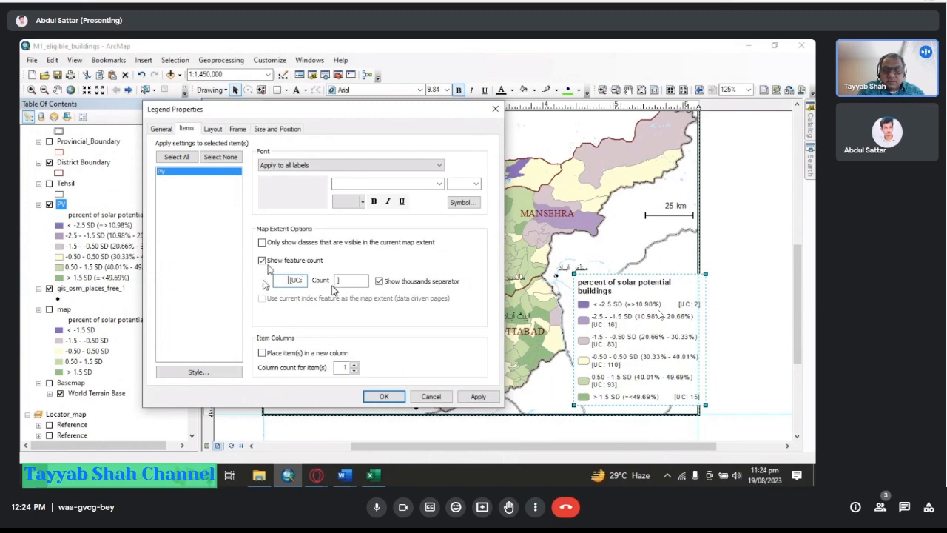
click(481, 397)
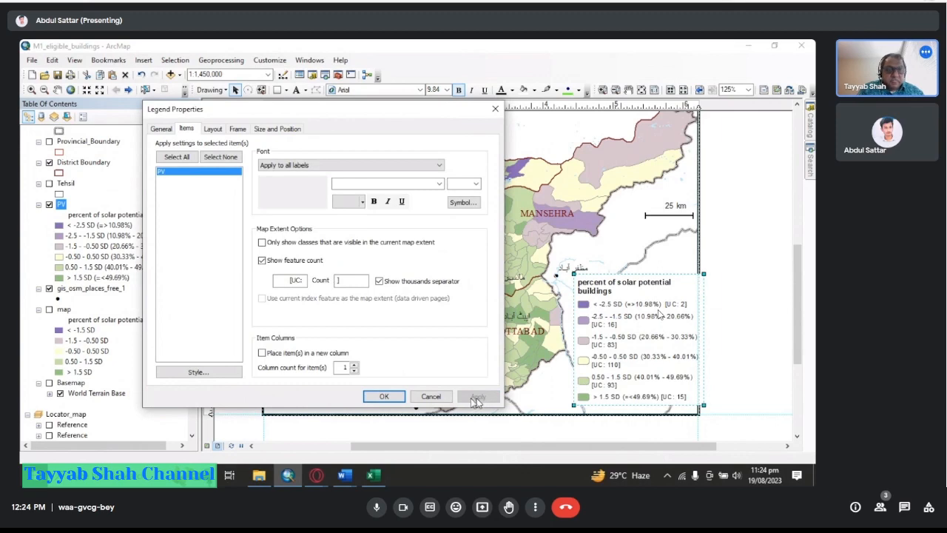
click(283, 281)
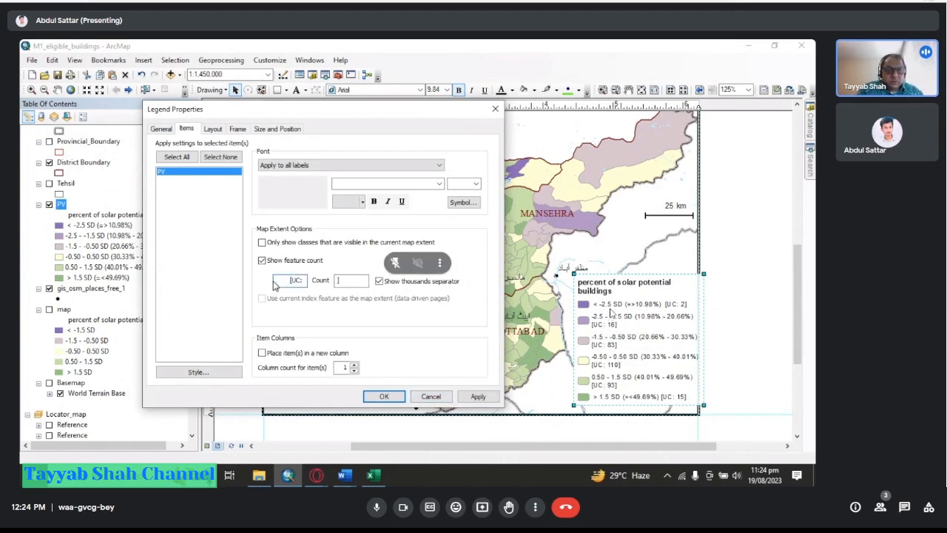
click(477, 397)
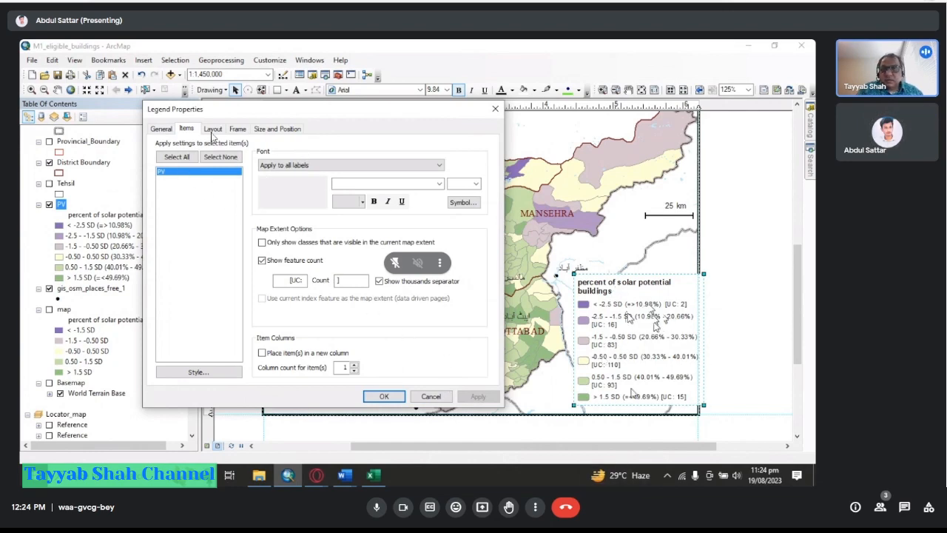
Set the legend item label size to 9 and apply it to the legend.
click(272, 129)
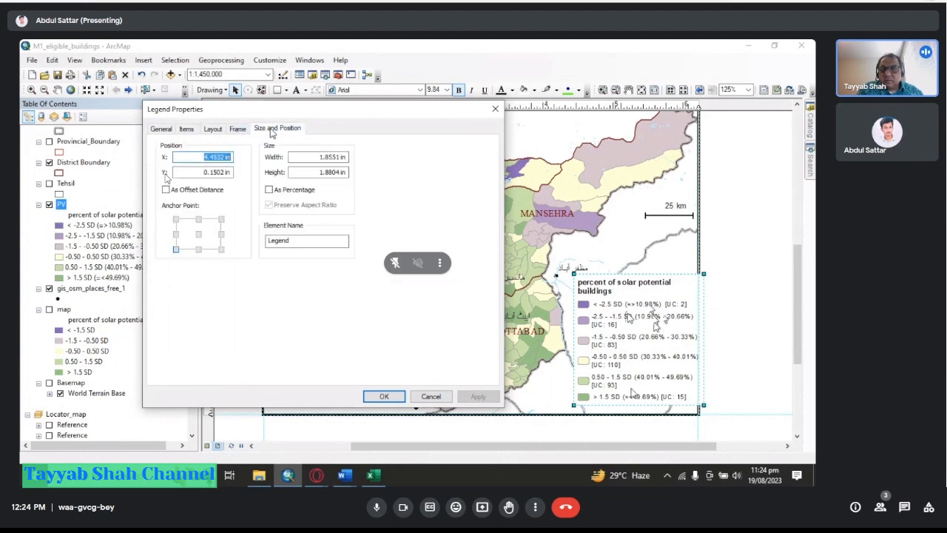
click(188, 131)
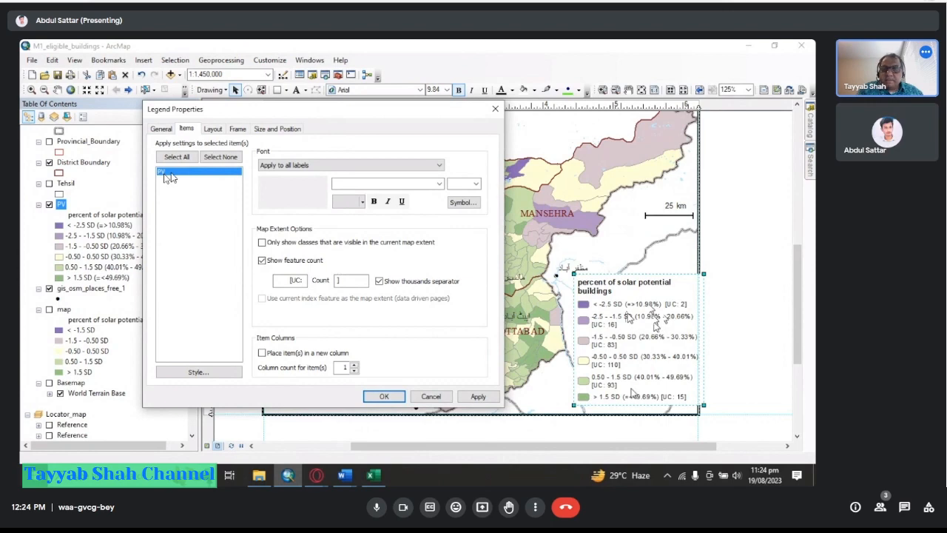
double_click(169, 175)
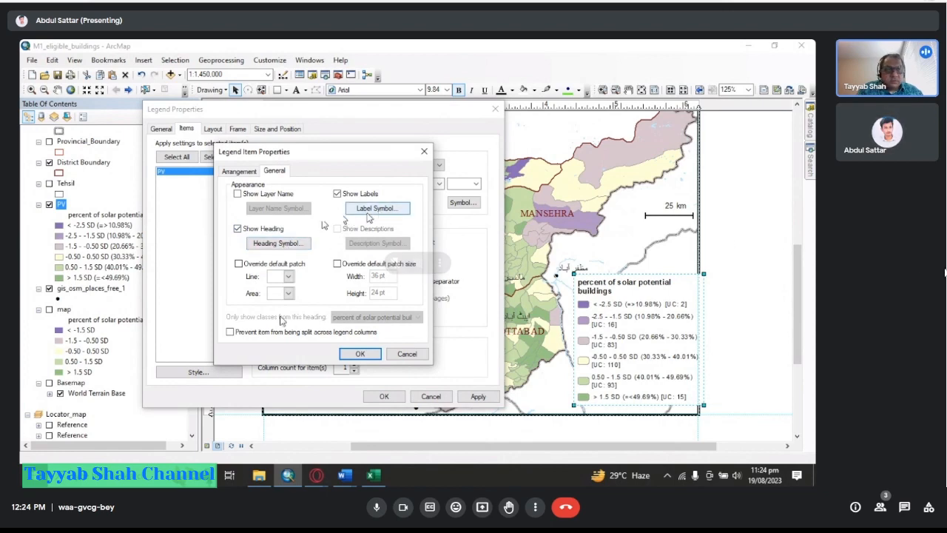
click(367, 214)
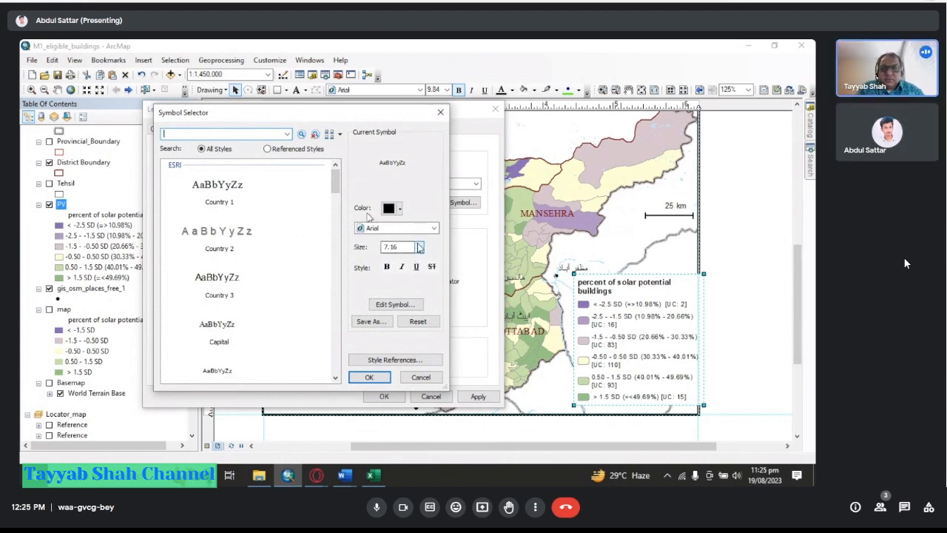
double_click(392, 247)
text(9)
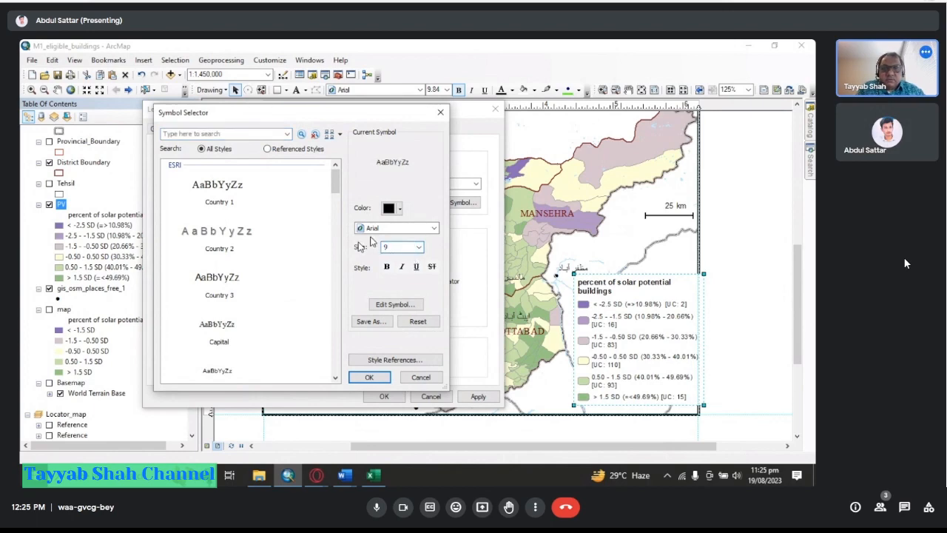
click(369, 378)
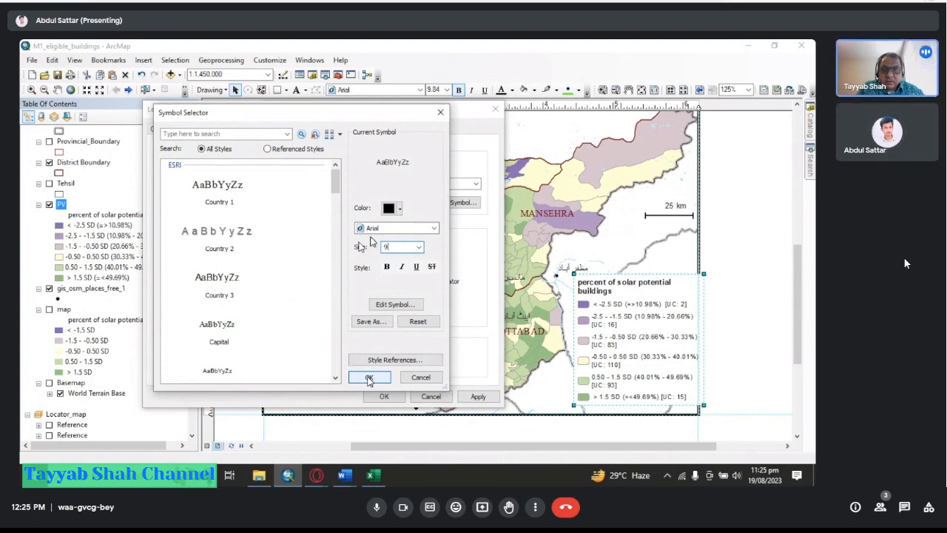
click(369, 378)
click(361, 354)
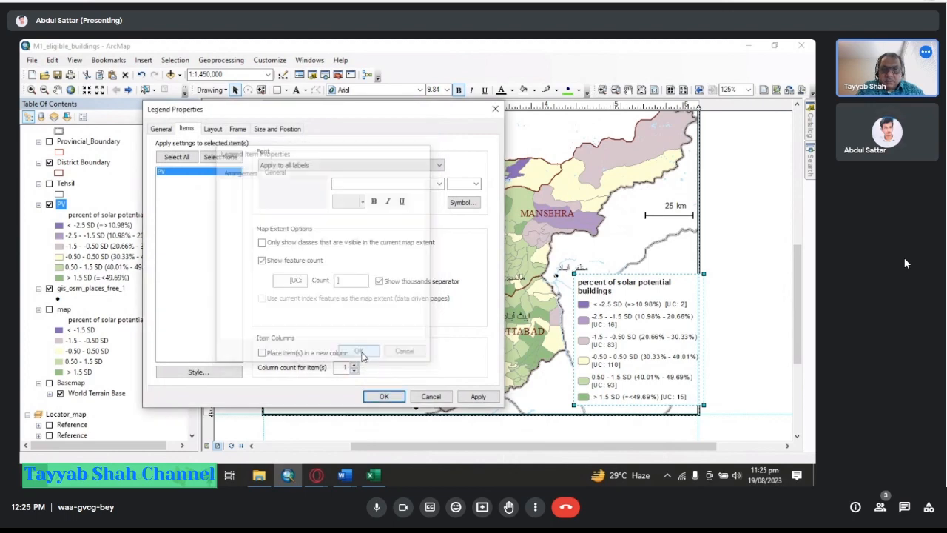
click(474, 398)
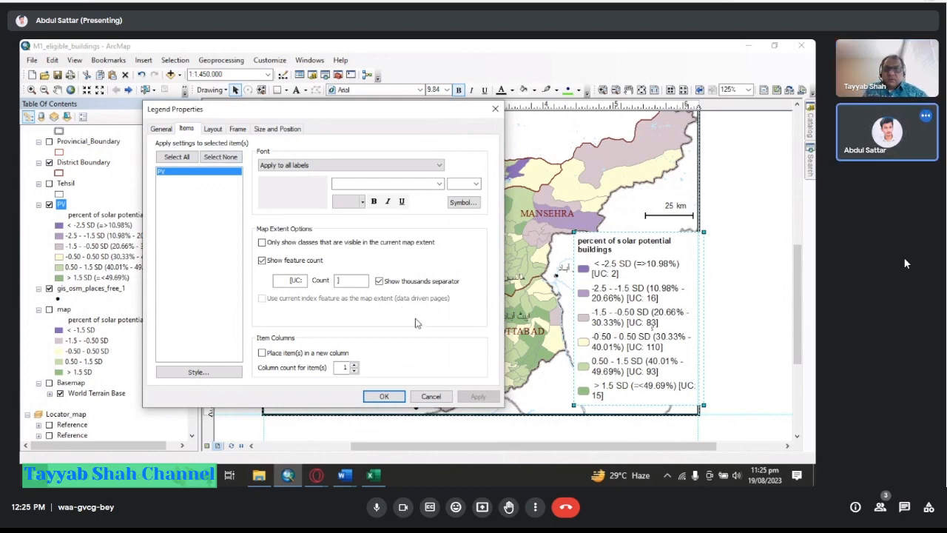
click(384, 395)
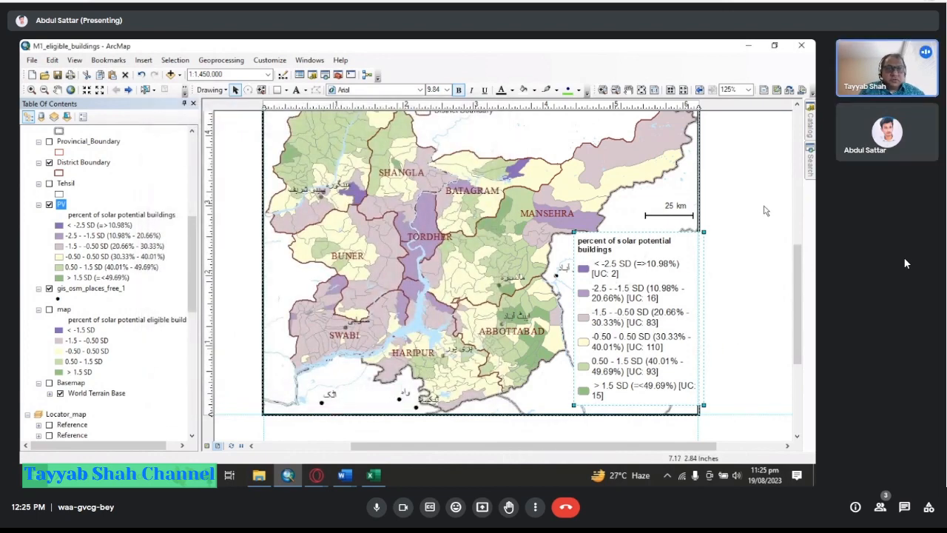
click(683, 90)
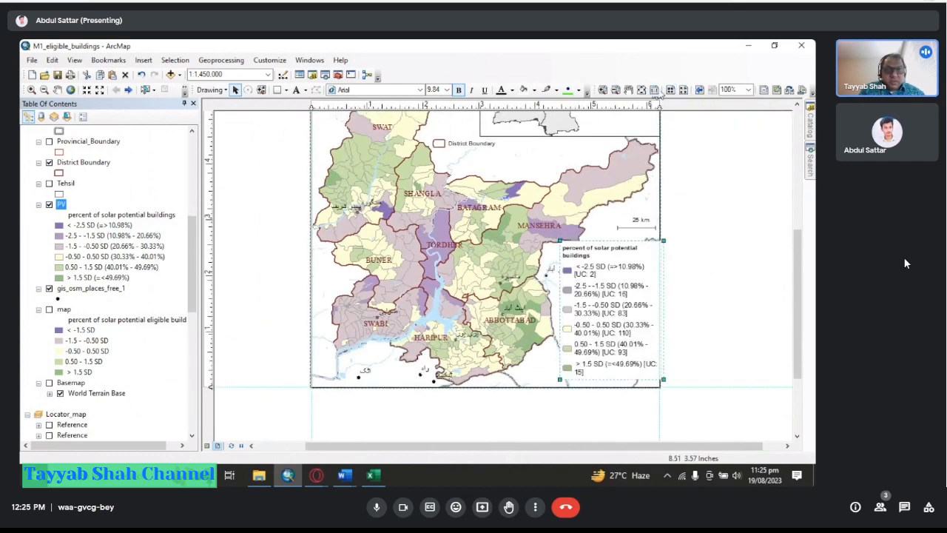
Move the locator inset map frame out to the right of the main map frame.
drag(798, 269, 799, 244)
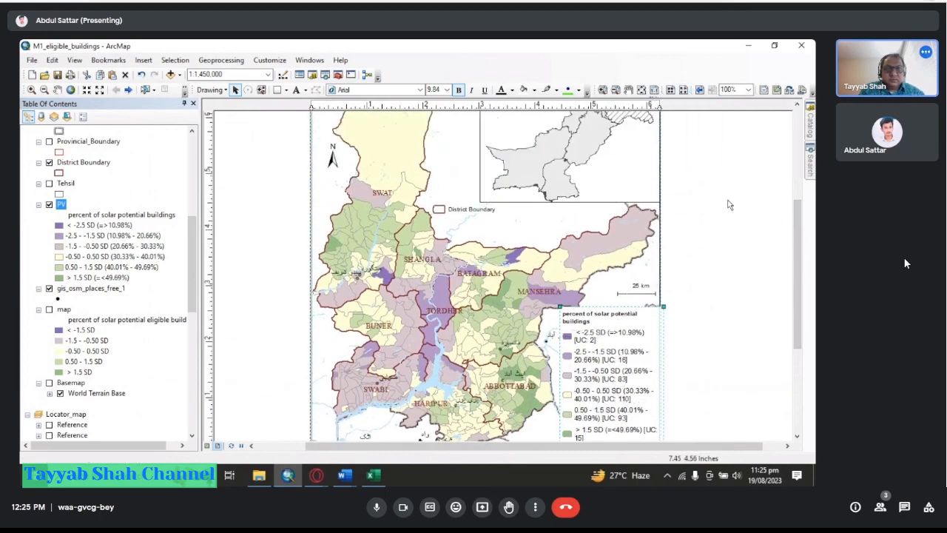
click(632, 328)
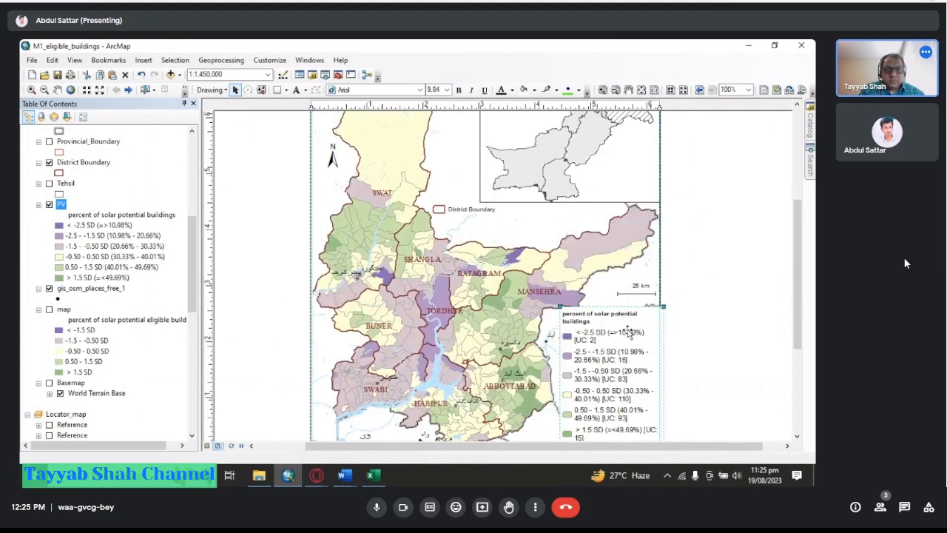
click(616, 196)
drag(797, 322, 797, 272)
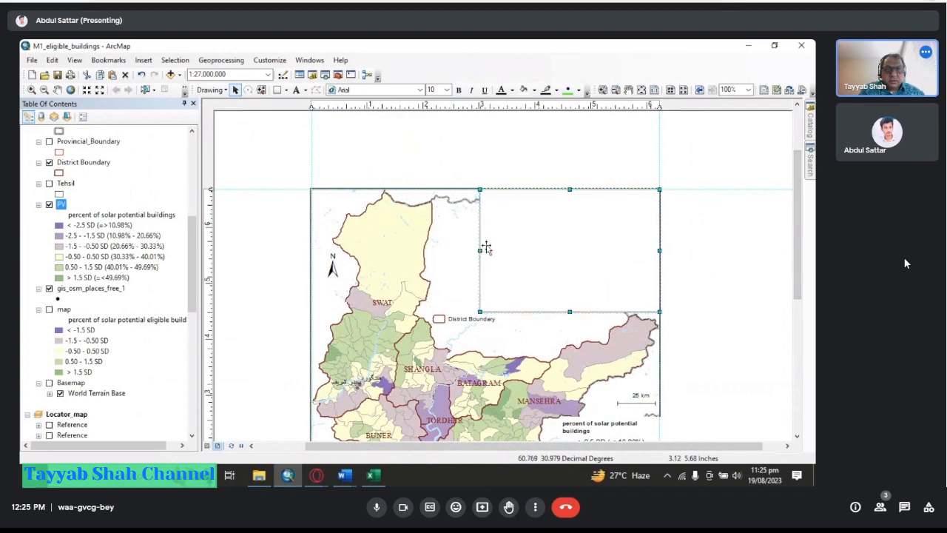
drag(480, 248, 683, 251)
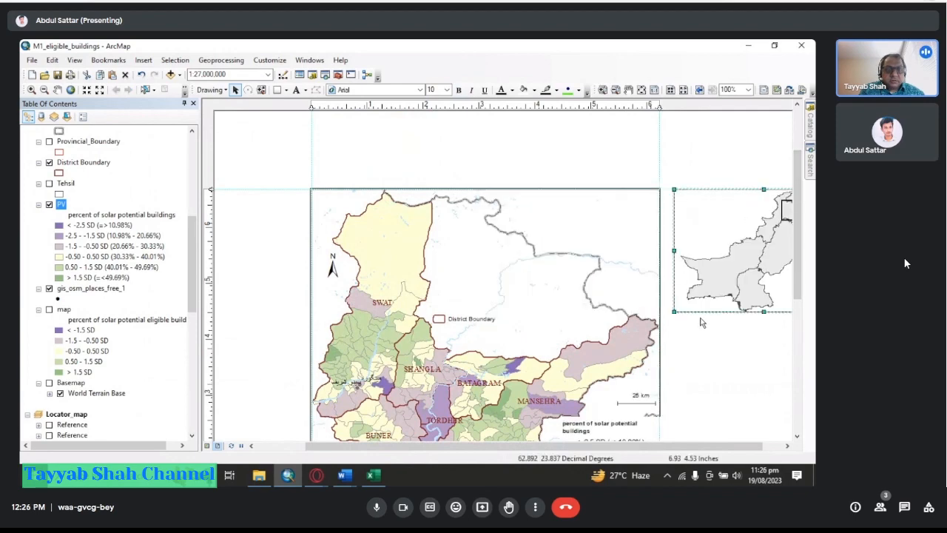
Move the legend to the top edge of the main map and nudge it slightly left.
drag(807, 288, 802, 304)
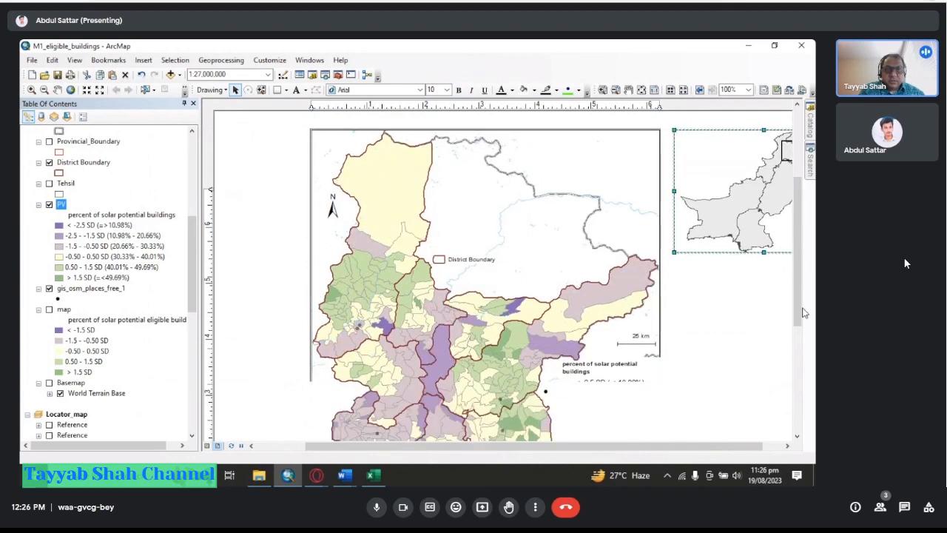
click(603, 401)
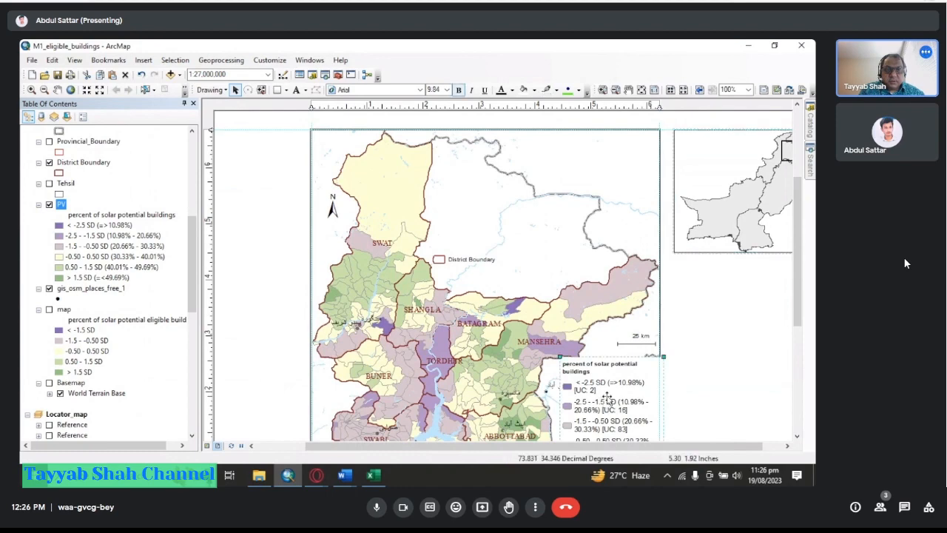
drag(603, 401, 603, 182)
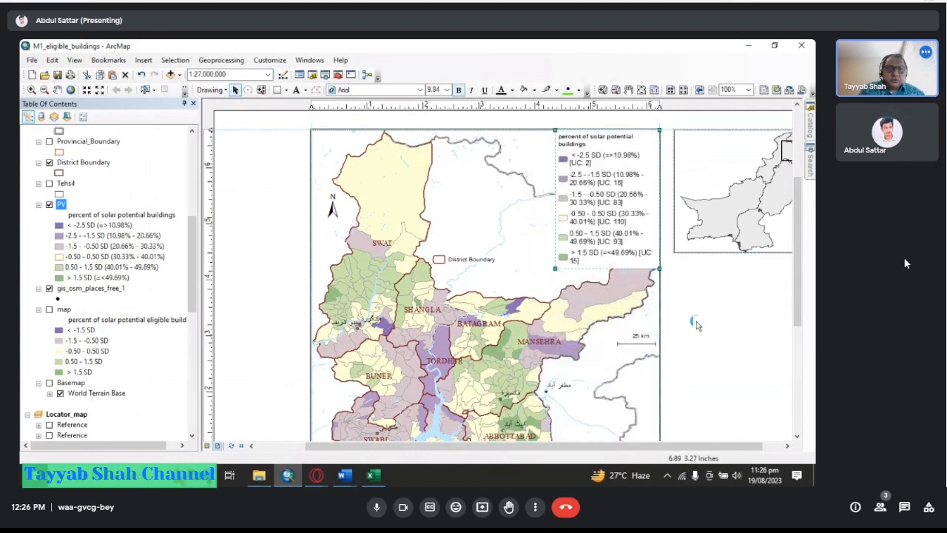
key(Left)
key(Left)
key(Left)
key(Left)
key(Left)
key(Left)
key(Left)
key(Left)
key(Left)
key(Left)
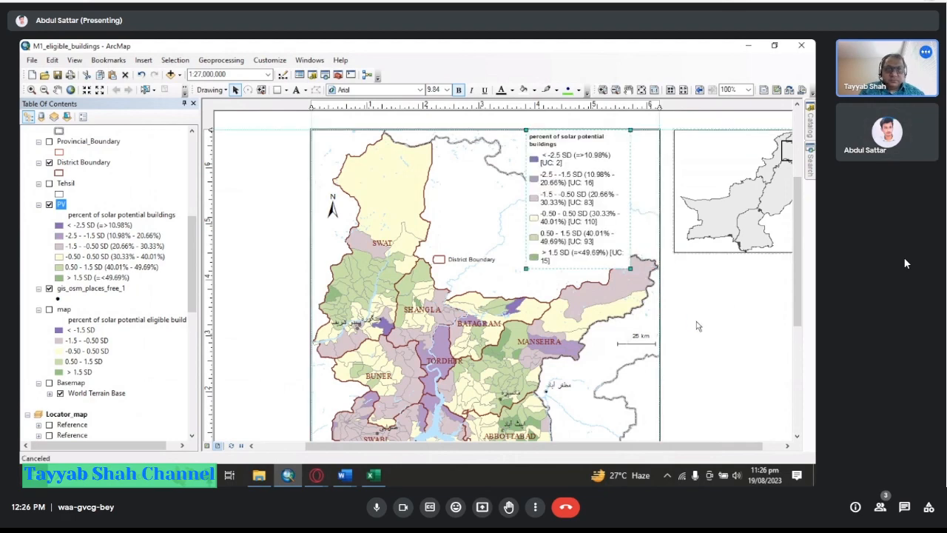
Set the legend's item column count to 2 and apply it.
right_click(585, 219)
click(607, 416)
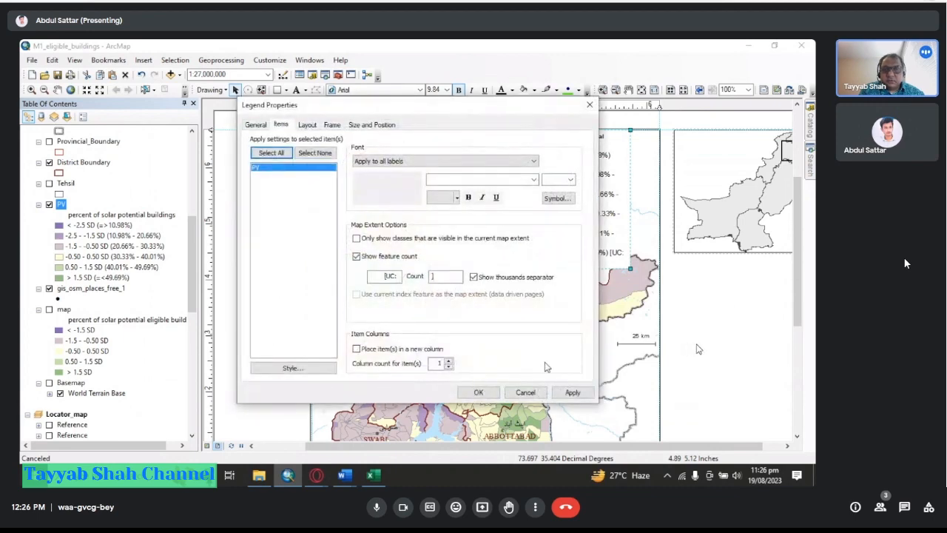
click(439, 363)
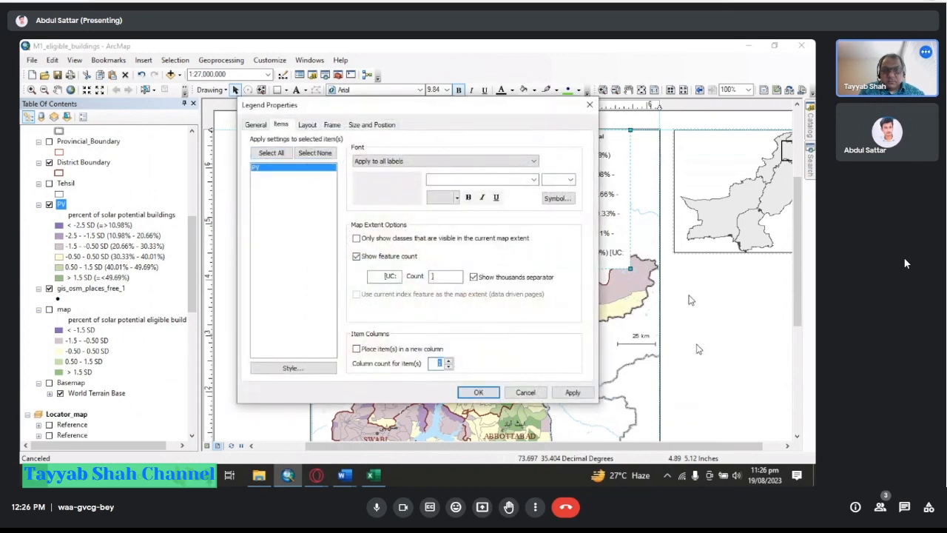
click(572, 392)
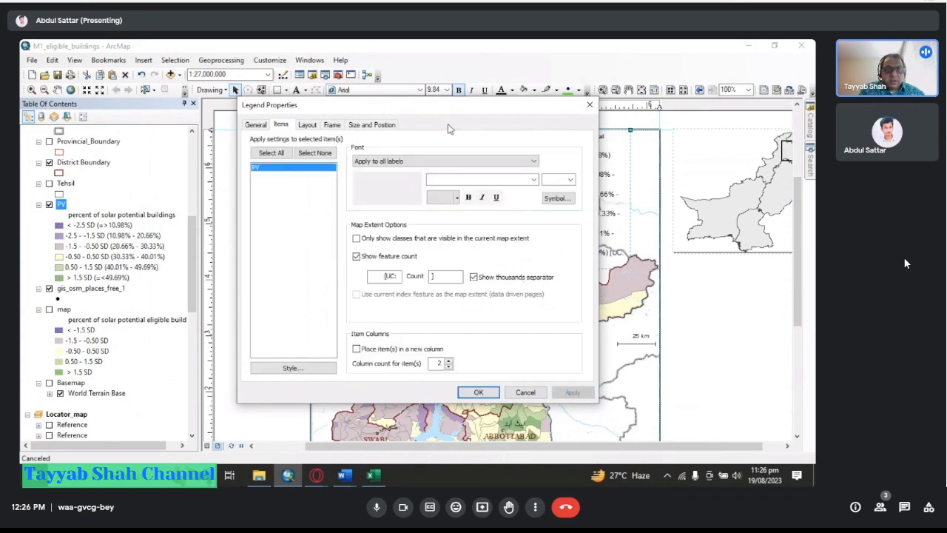
drag(450, 109, 295, 95)
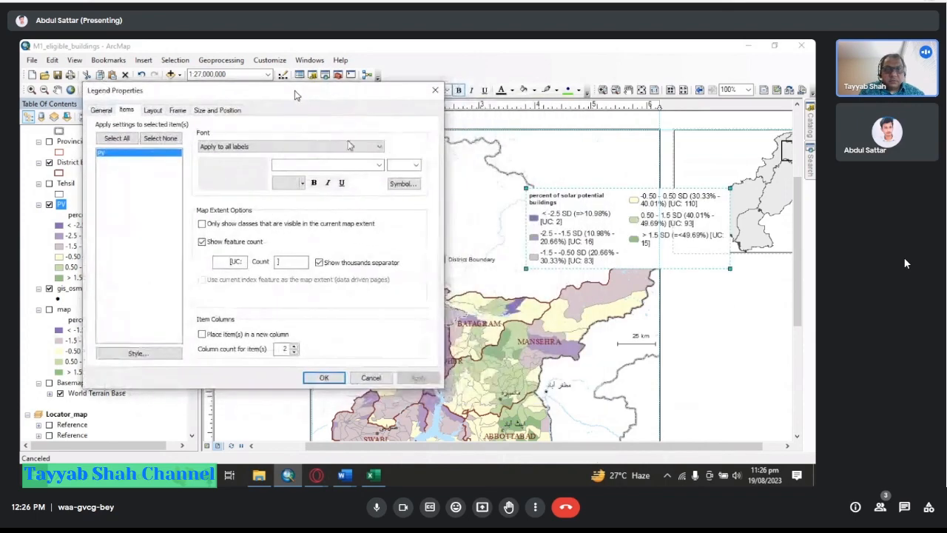
click(324, 378)
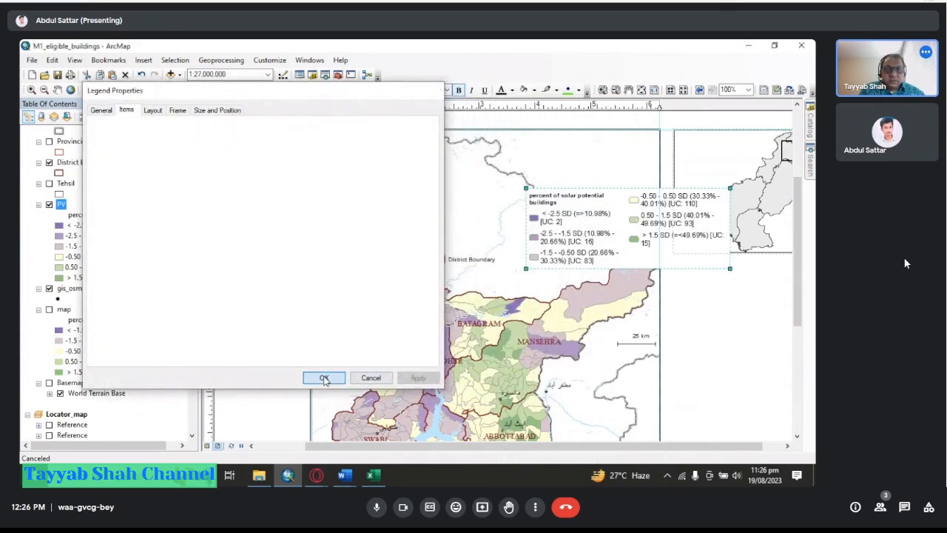
Reposition the two-column legend into the upper part of the map frame and nudge it into place.
drag(591, 235, 524, 175)
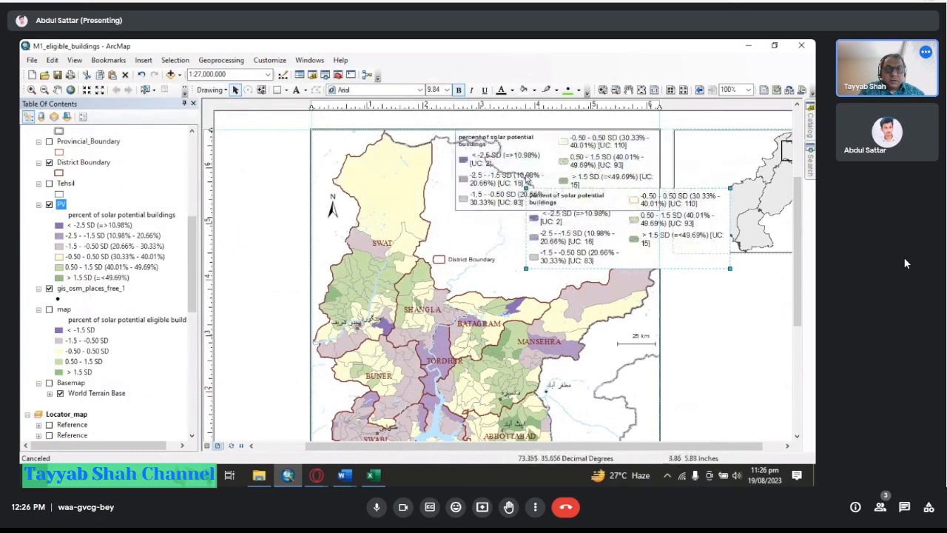
key(Down)
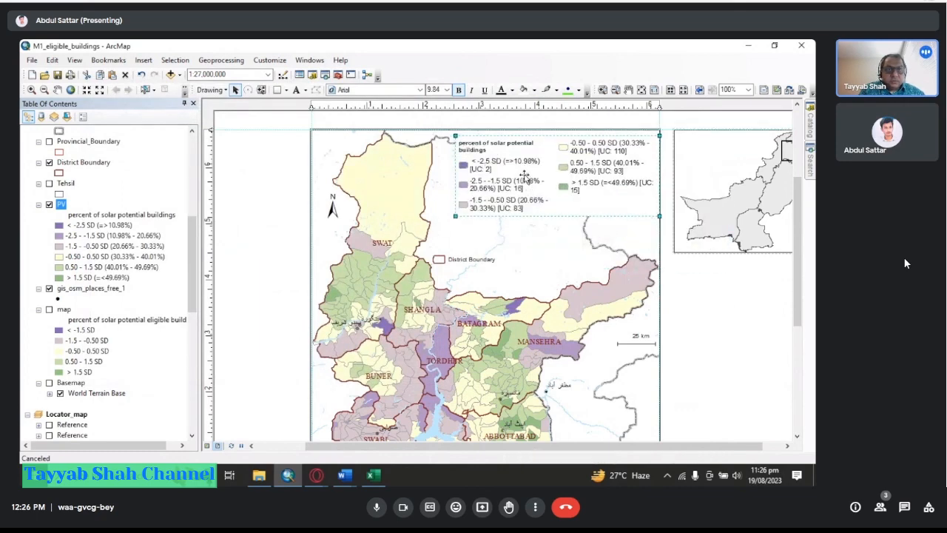
key(Left)
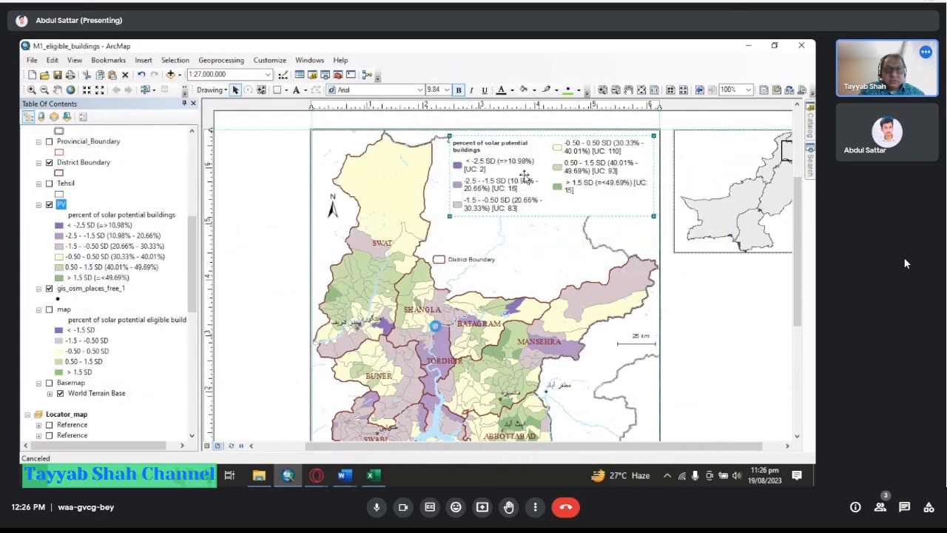
click(768, 320)
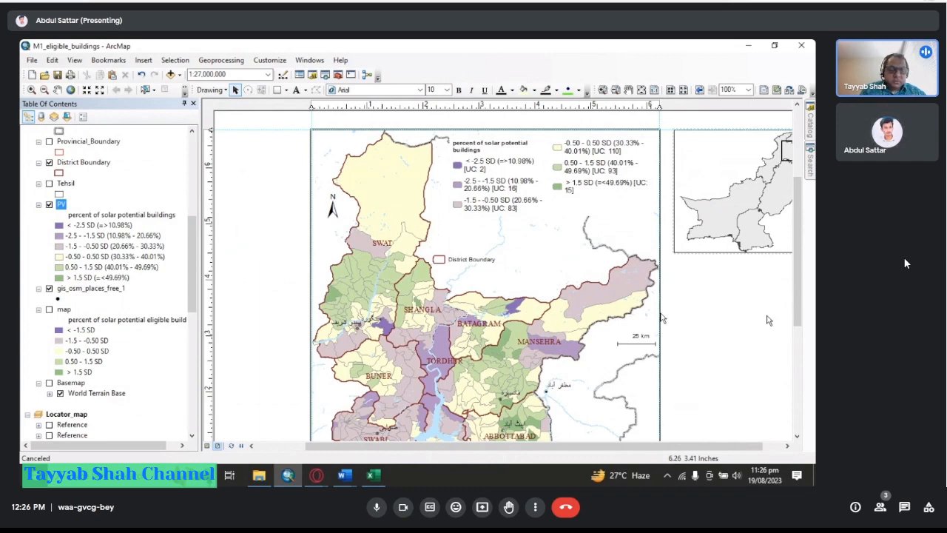
Turn off the heading for the PV legend item while keeping its labels shown.
click(501, 171)
right_click(501, 171)
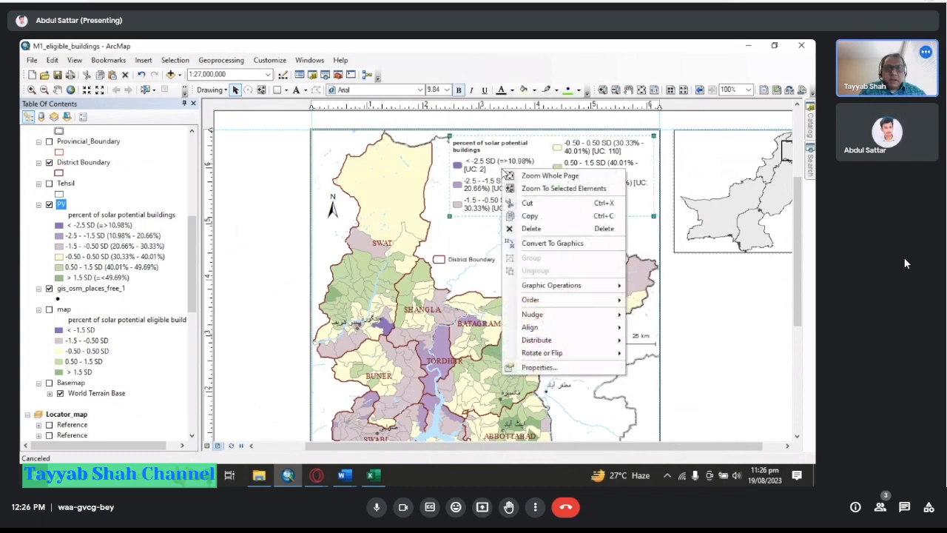
click(540, 365)
drag(444, 109, 291, 98)
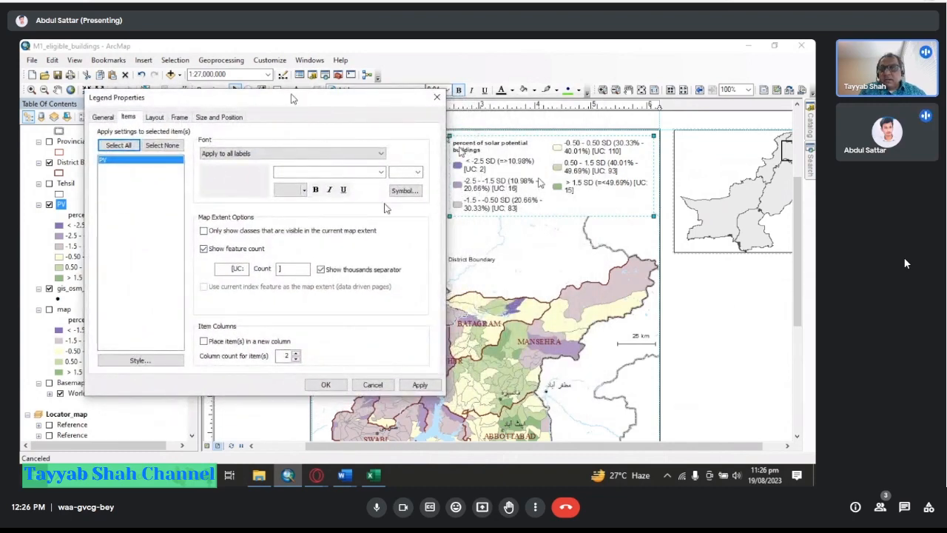
click(103, 117)
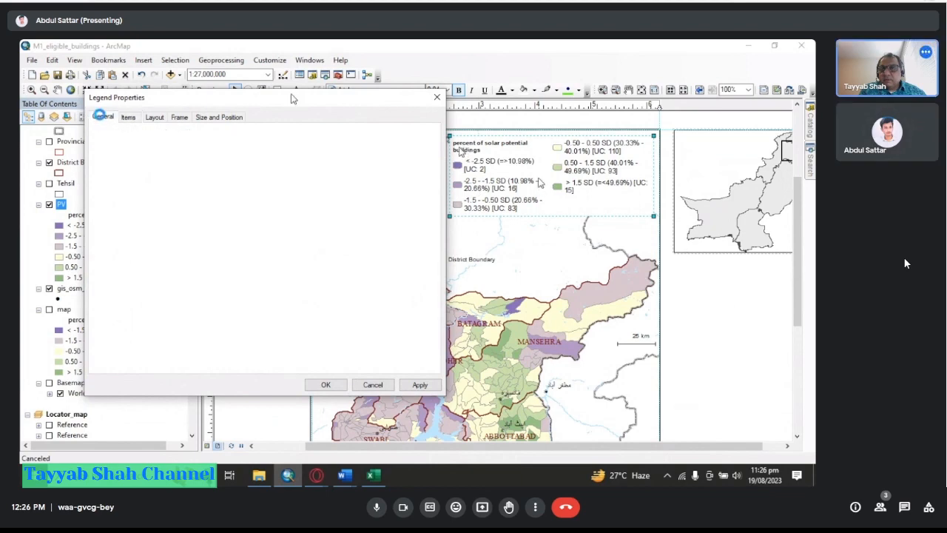
click(128, 117)
double_click(112, 163)
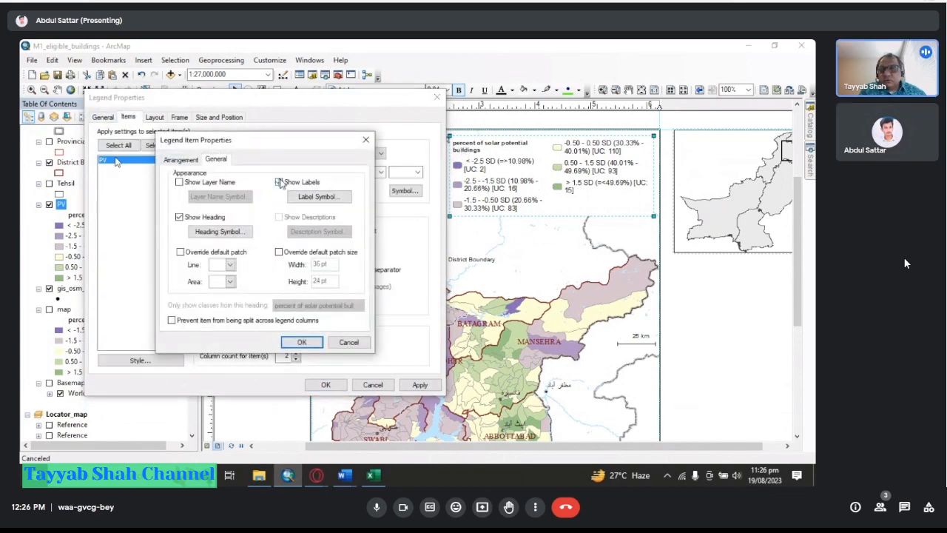
click(281, 183)
click(180, 218)
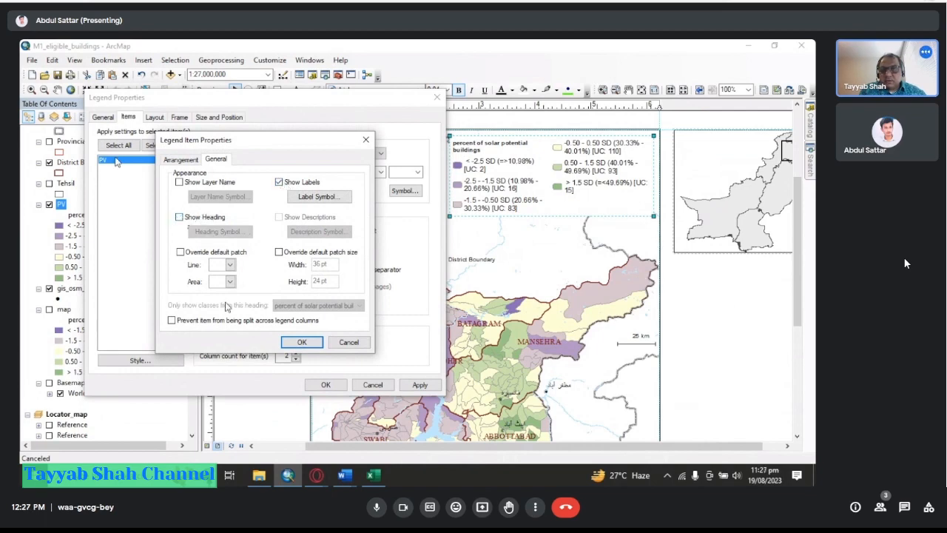
click(303, 343)
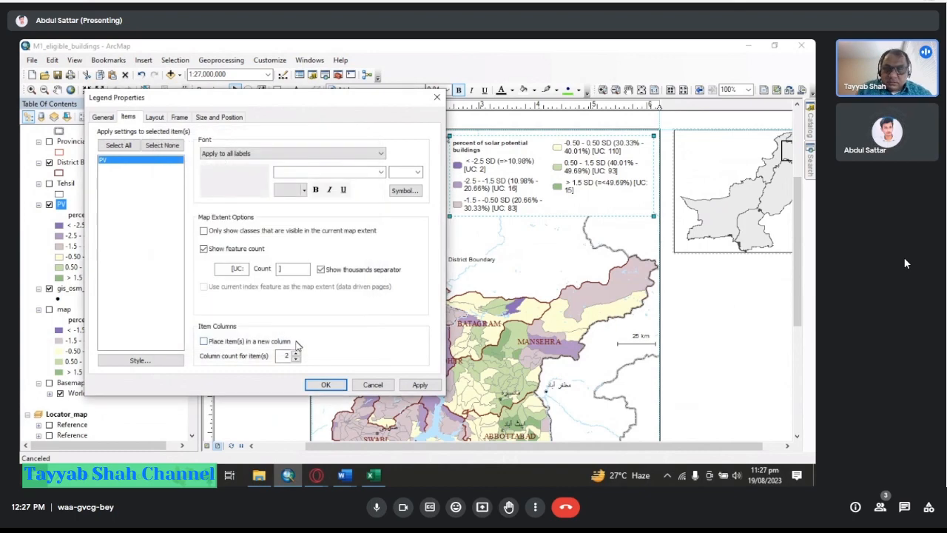
click(419, 388)
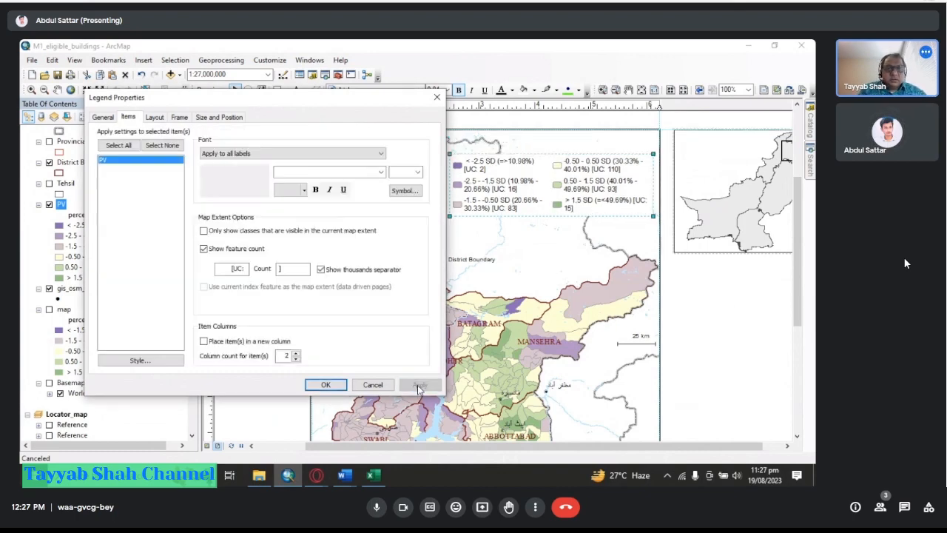
click(327, 385)
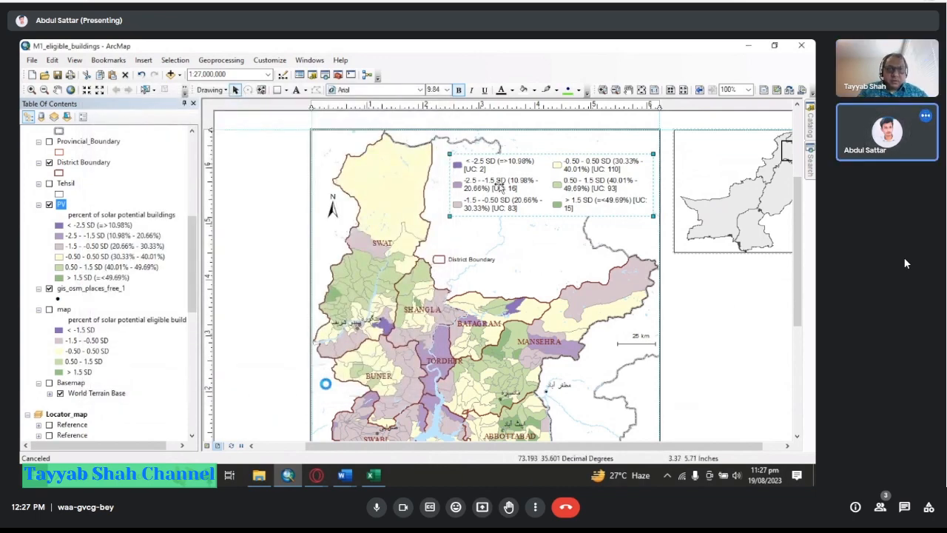
Turn on the legend title "Legend" in the legend's general properties.
right_click(501, 187)
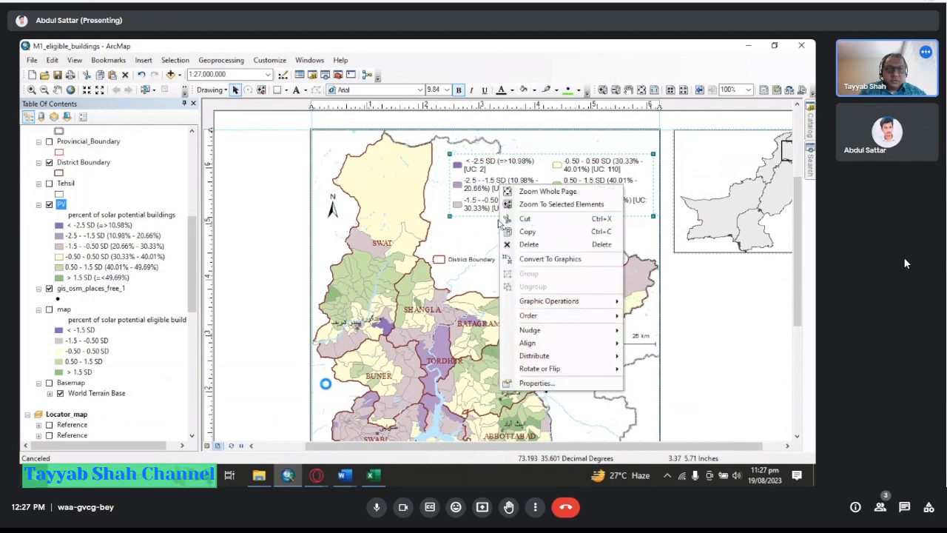
click(524, 382)
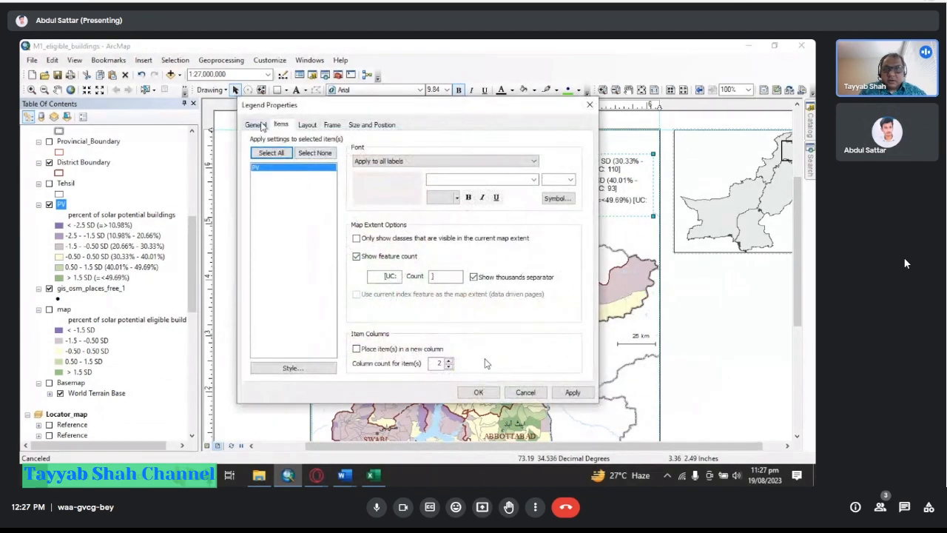
click(256, 124)
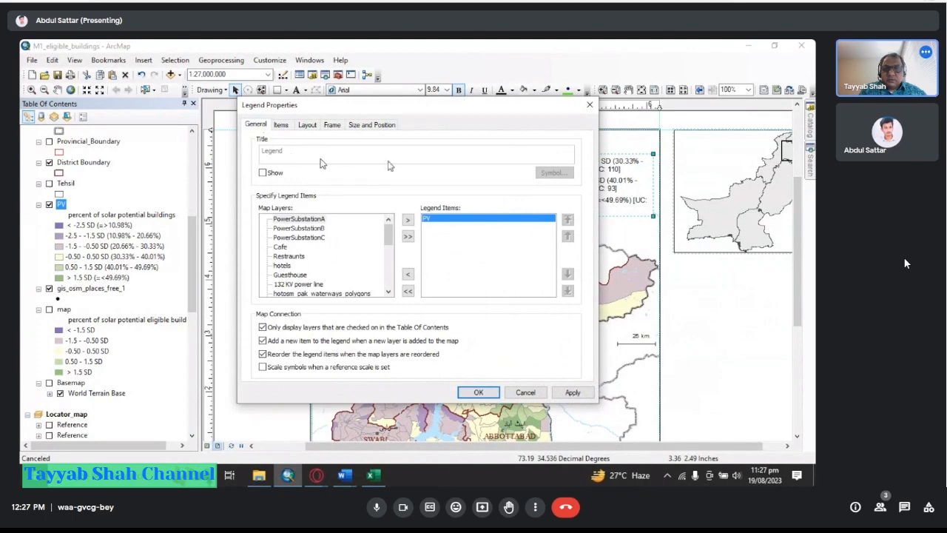
click(283, 125)
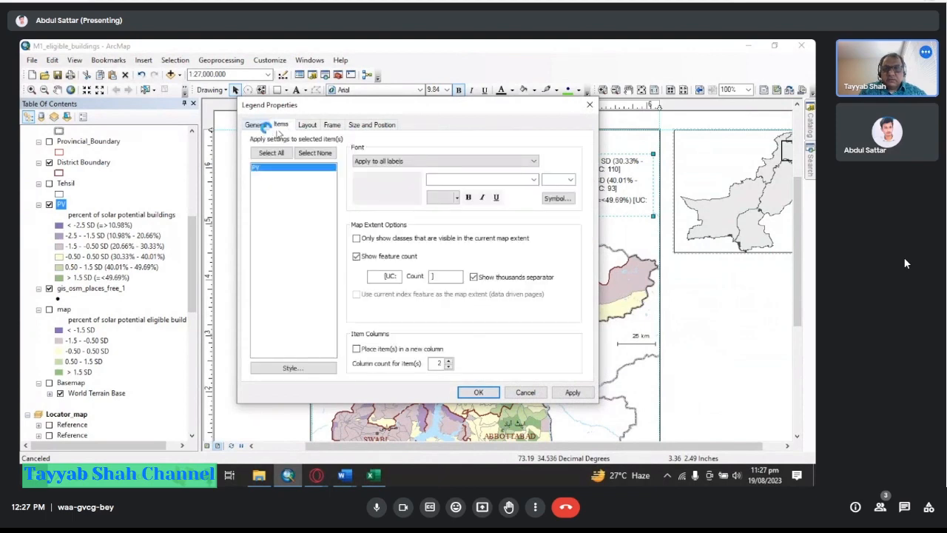
click(259, 125)
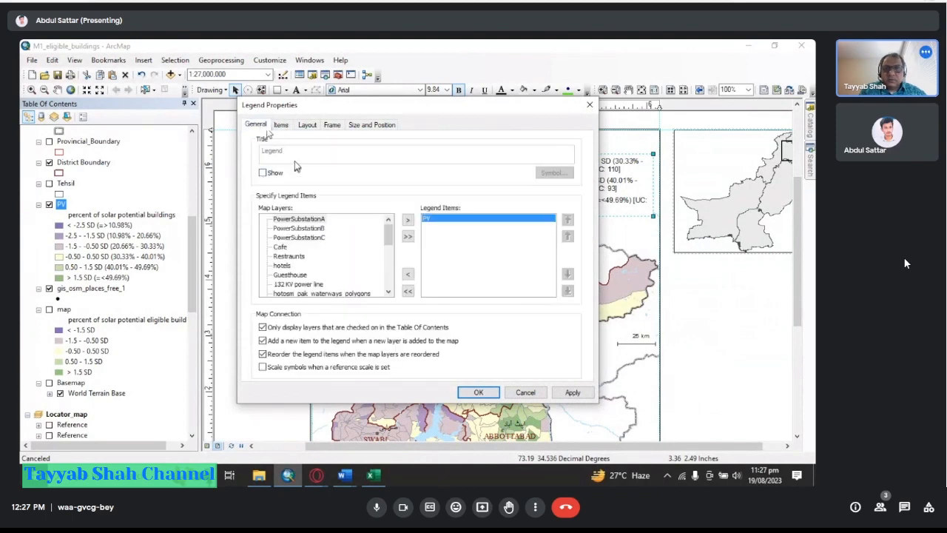
click(281, 176)
click(294, 151)
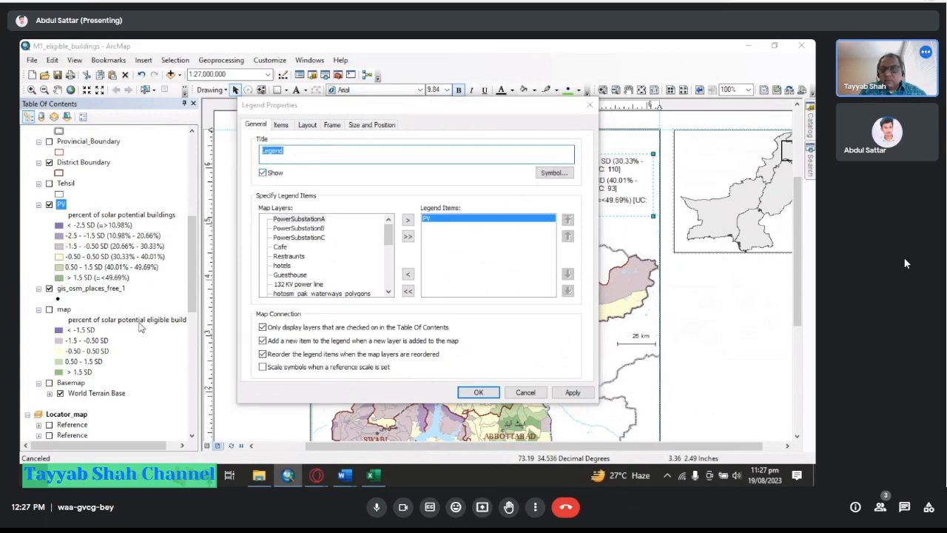
click(566, 394)
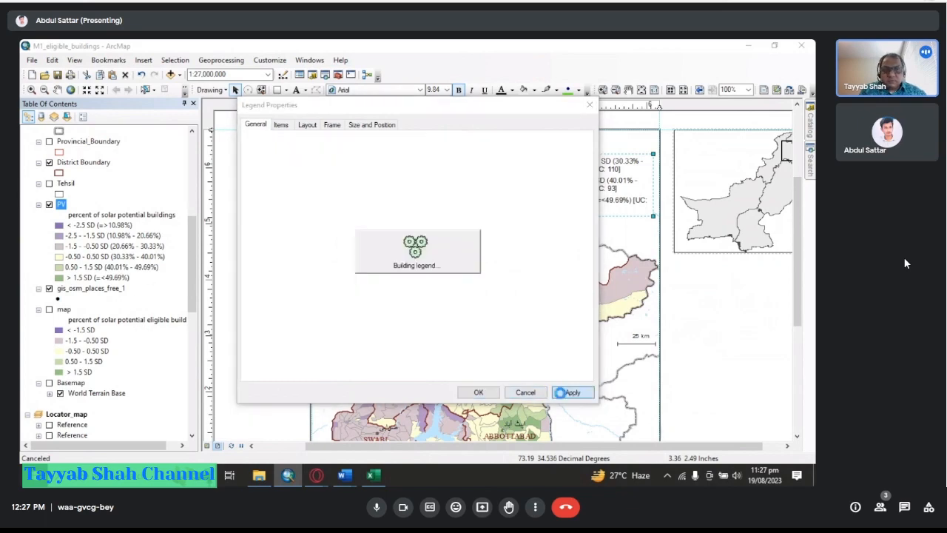
click(490, 393)
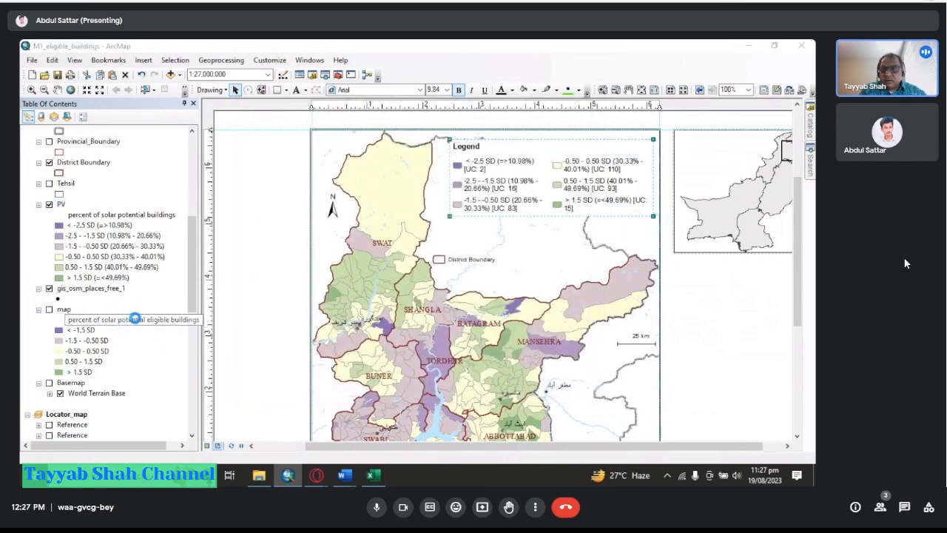
scroll(134, 318, up, 5)
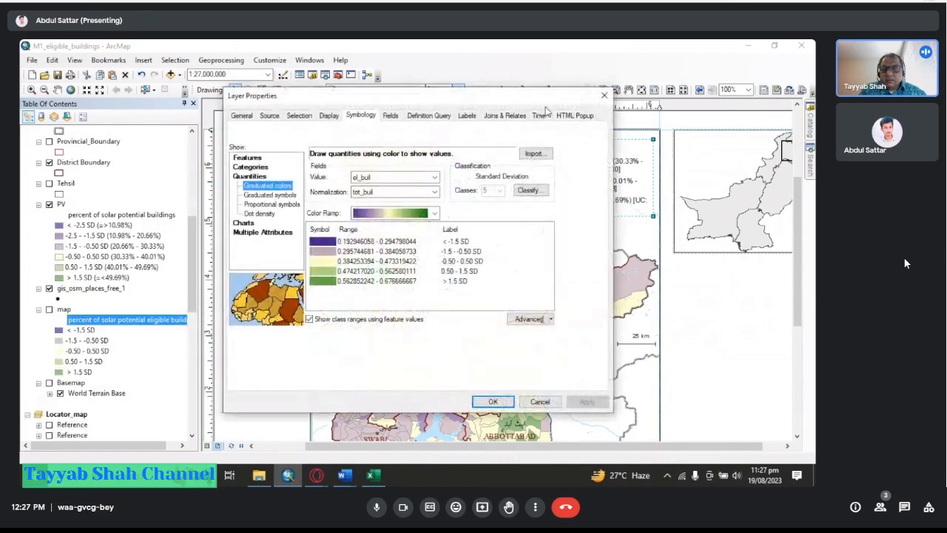
click(610, 94)
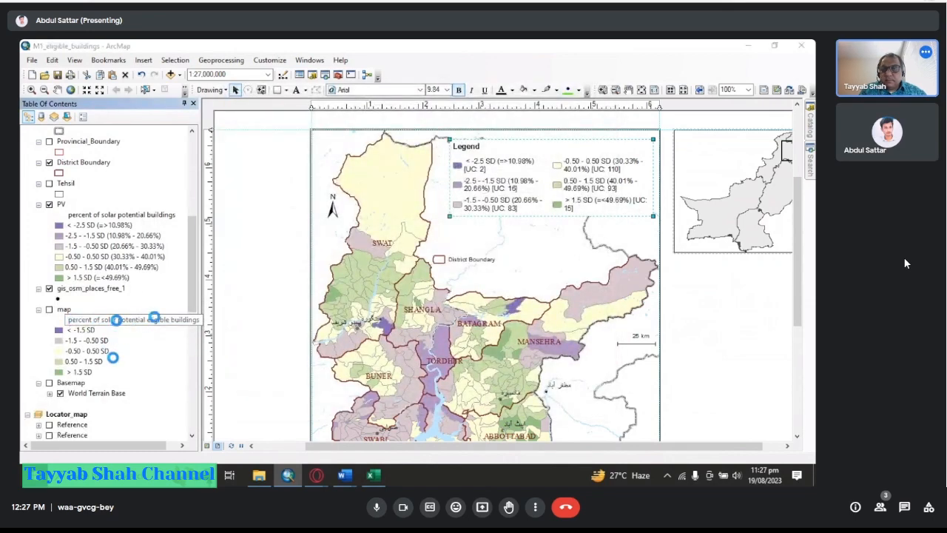
Copy the map layer's heading text "percent of solar potential eligible buildings" from the table of contents.
scroll(160, 316, up, 4)
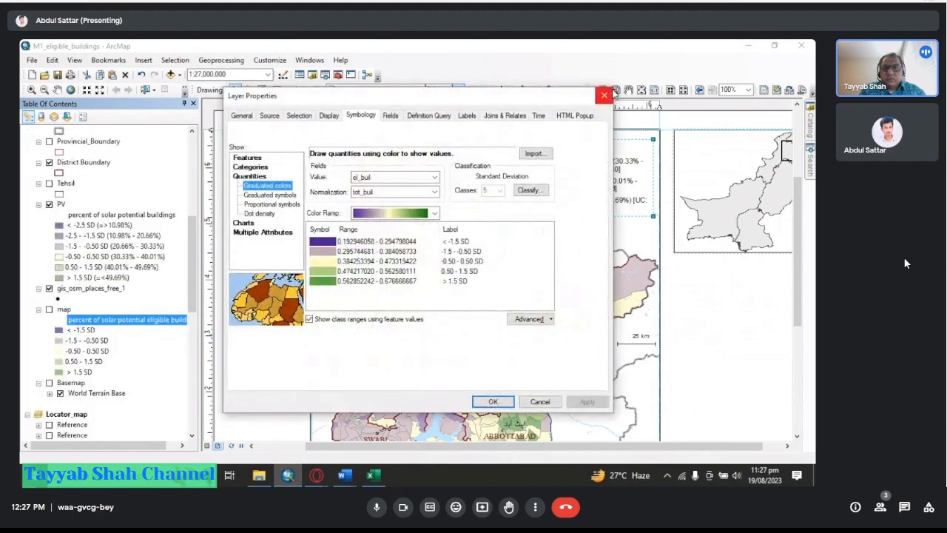
click(606, 95)
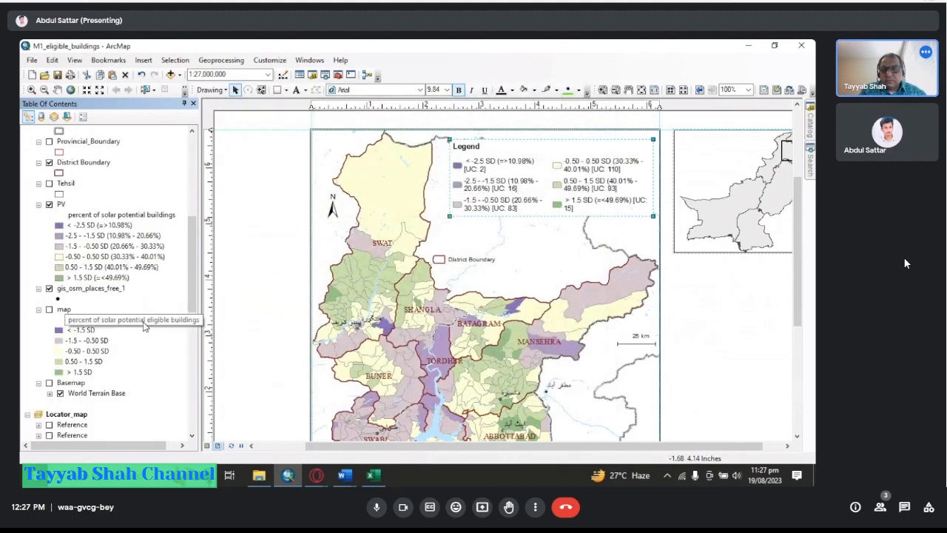
click(144, 322)
key(ctrl+a)
key(ctrl+c)
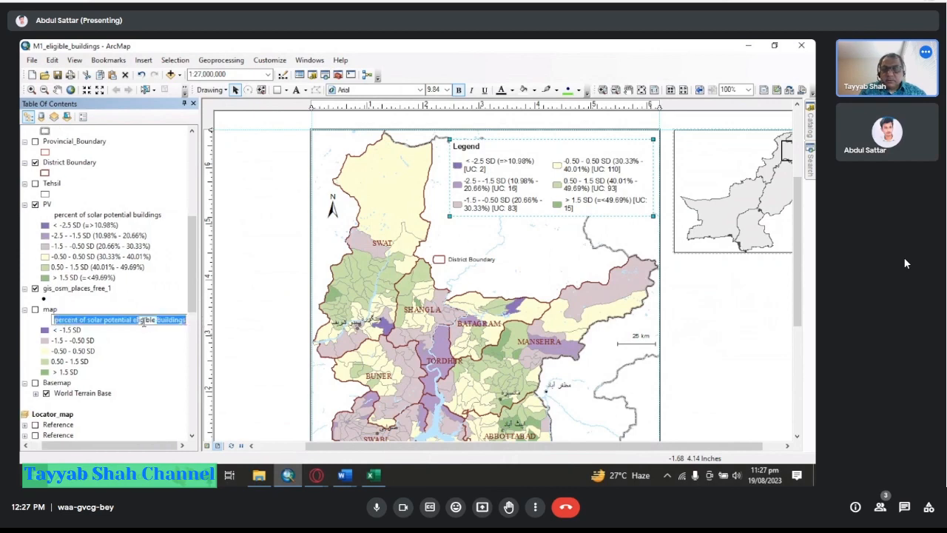
Open the legend's properties and paste the copied heading as the legend title.
right_click(533, 174)
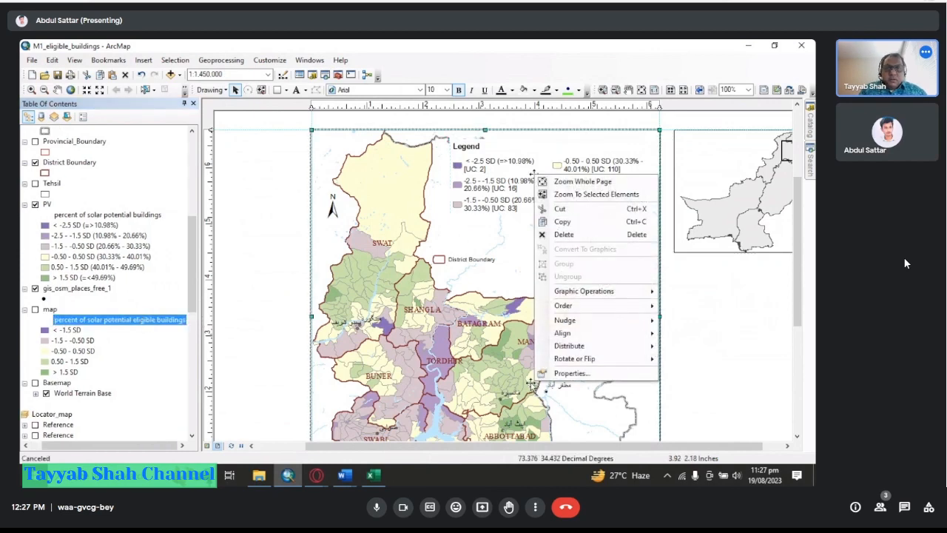
click(573, 373)
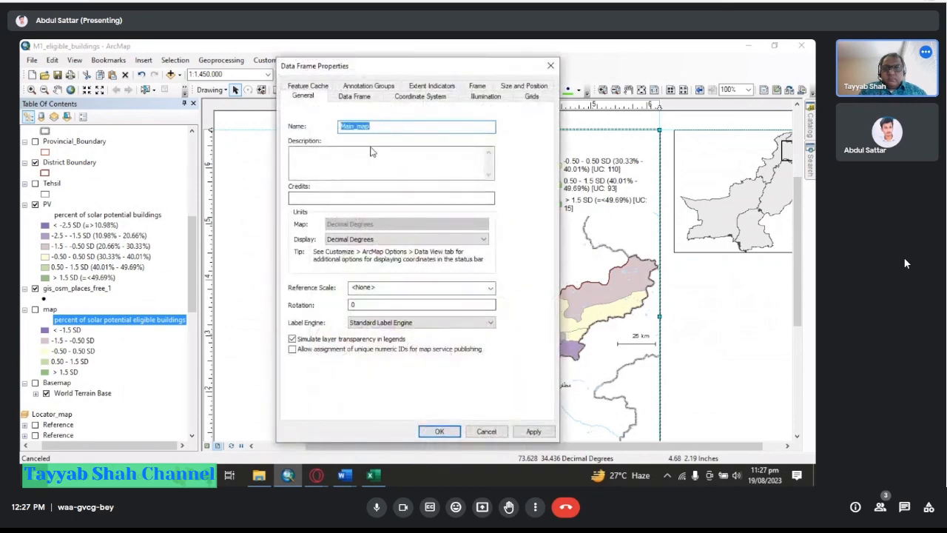
click(550, 66)
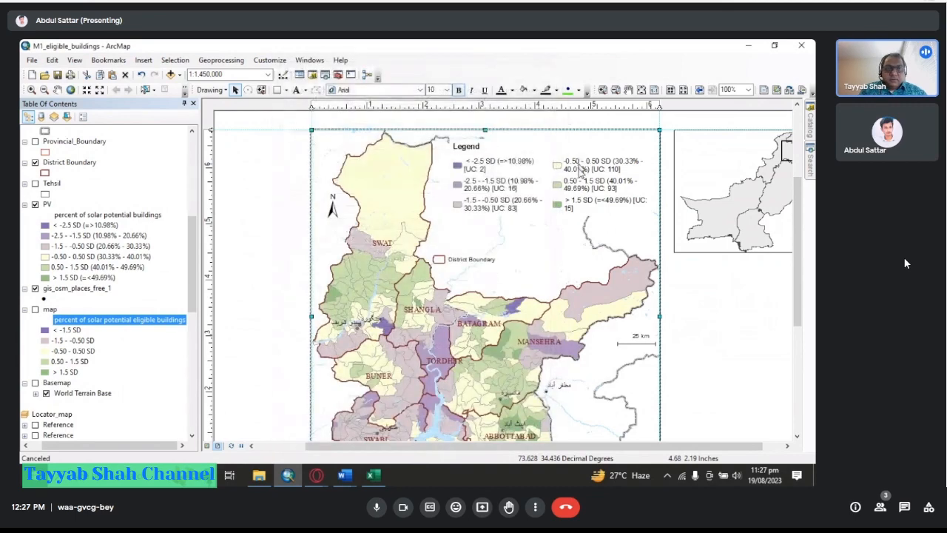
click(536, 182)
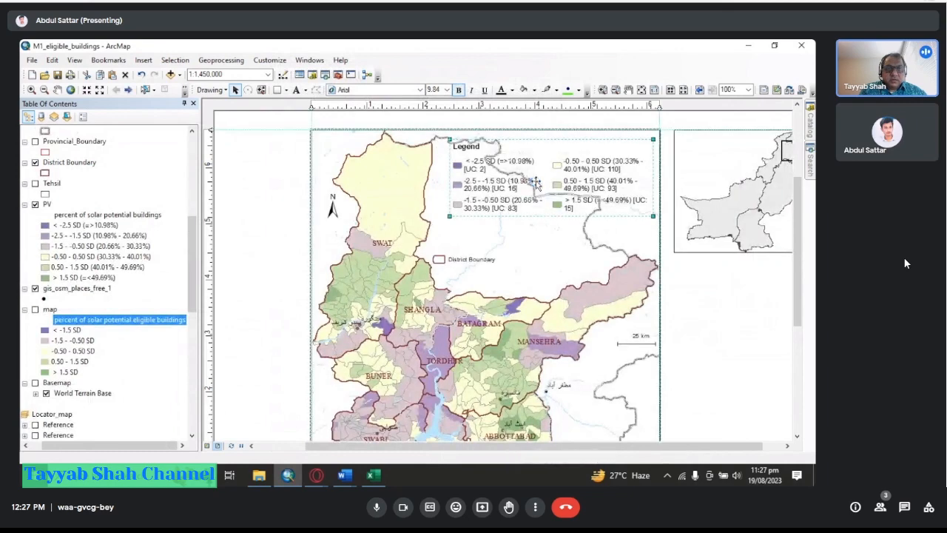
drag(537, 183, 537, 182)
right_click(537, 183)
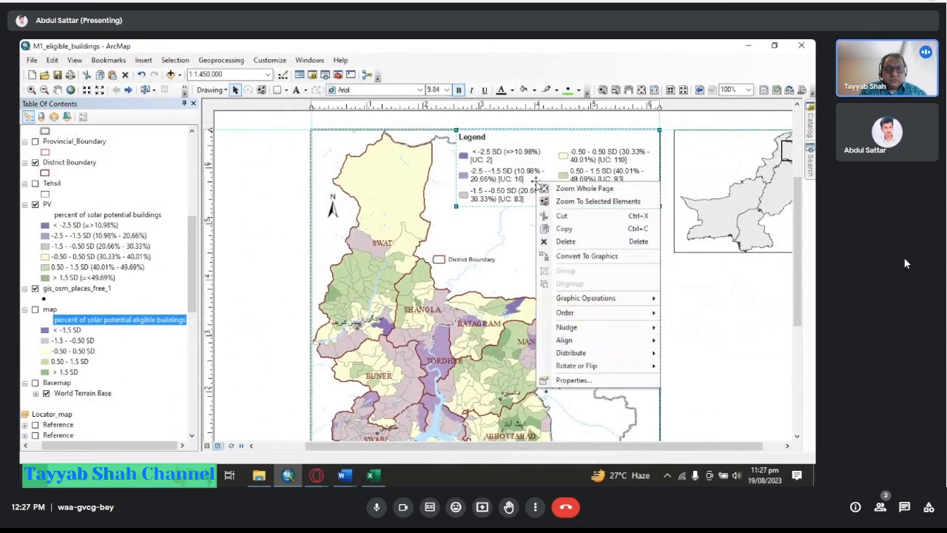
click(555, 378)
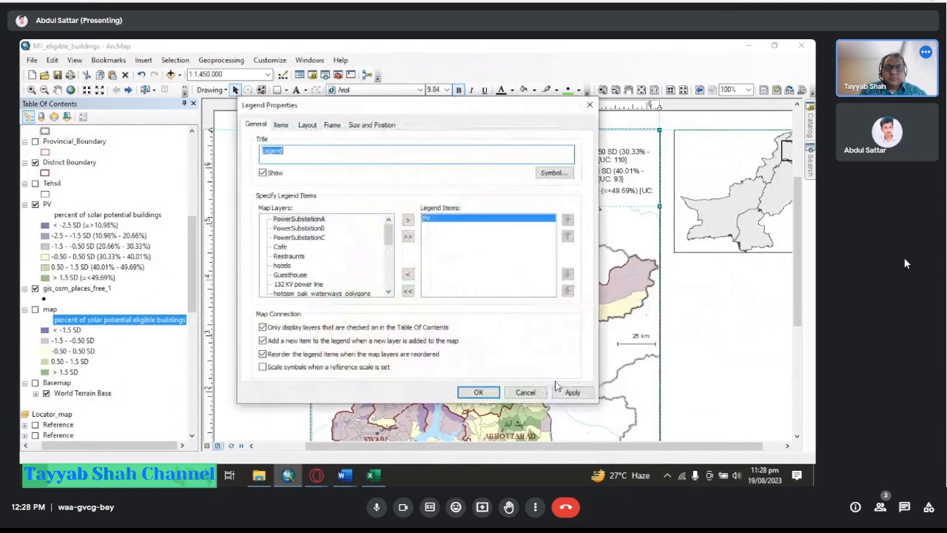
key(ctrl+v)
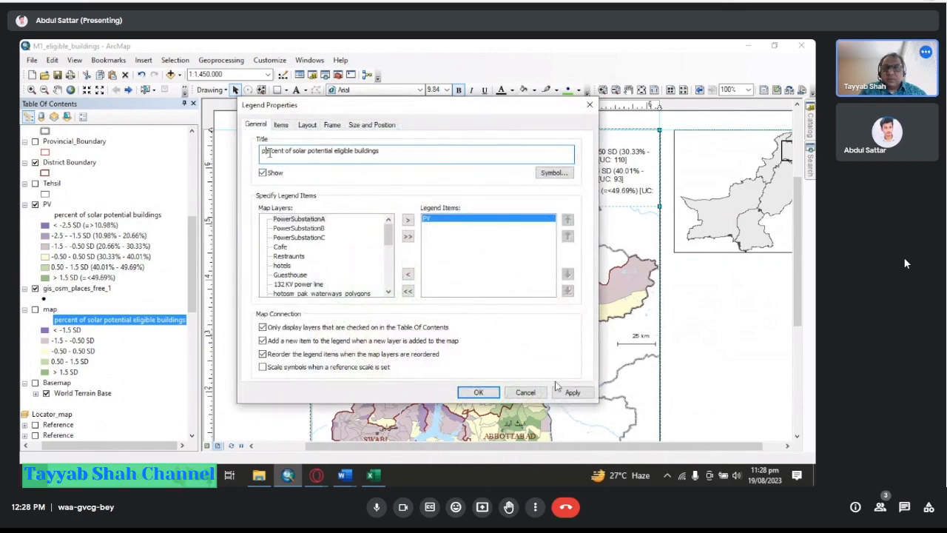
Edit the legend title to "Percent of Solar Potential buildings by Union Council" and apply it.
key(BackSpace)
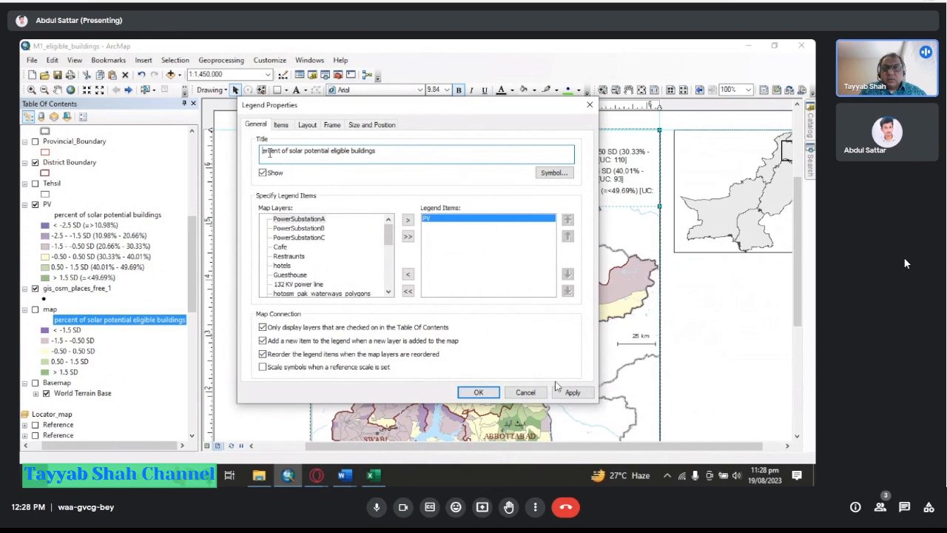
text(P)
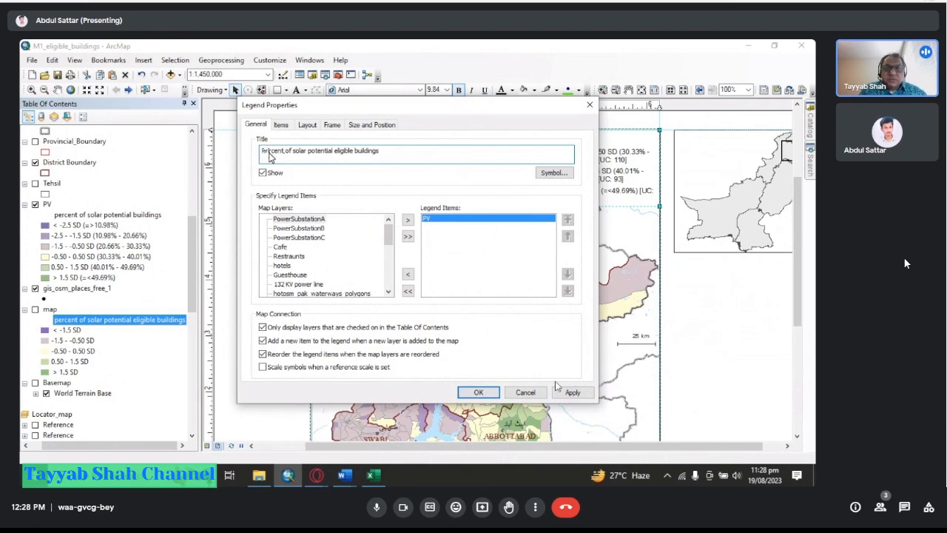
key(Right)
key(Right)
key(Right)
key(Right)
key(BackSpace)
text(S)
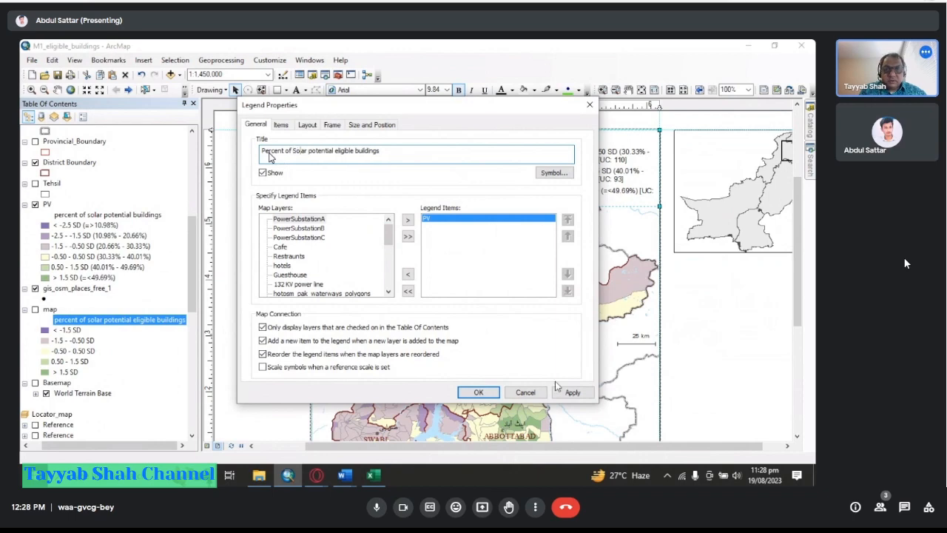
key(Delete)
text(P)
double_click(337, 150)
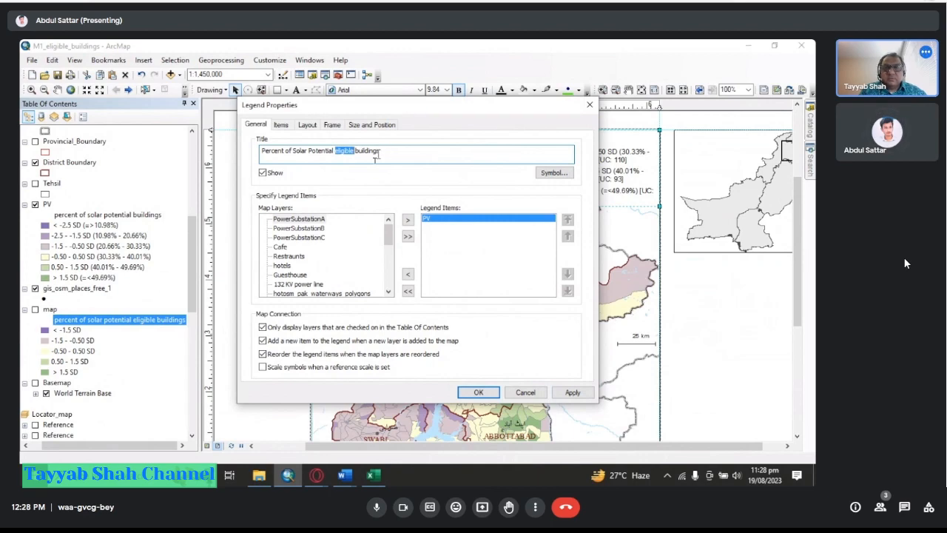
key(Delete)
text(cil)
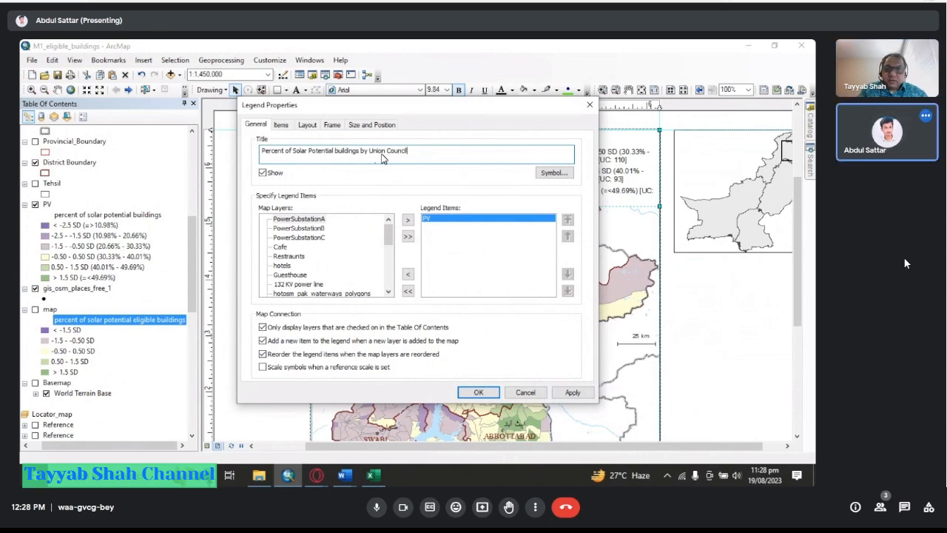
click(567, 393)
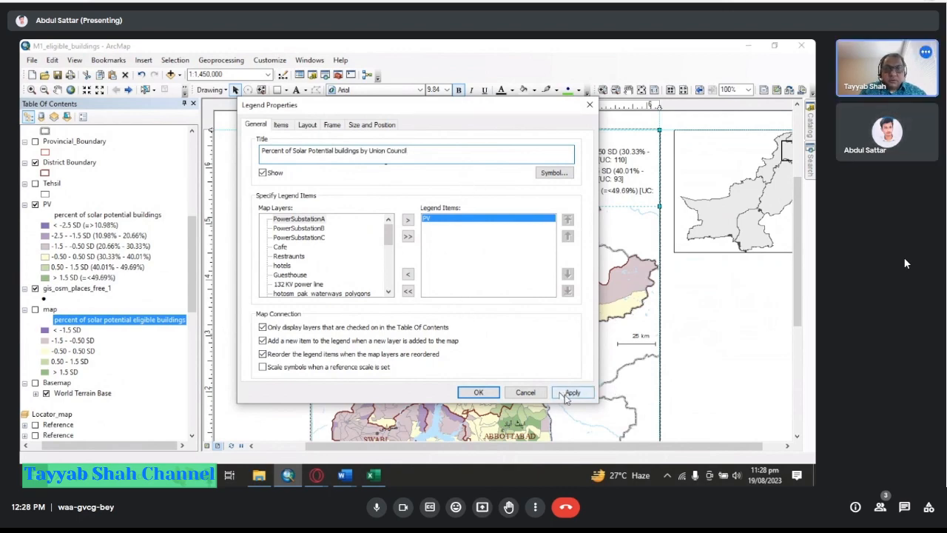
Open the legend title's text symbol and set its font size to 10.
drag(444, 105, 287, 108)
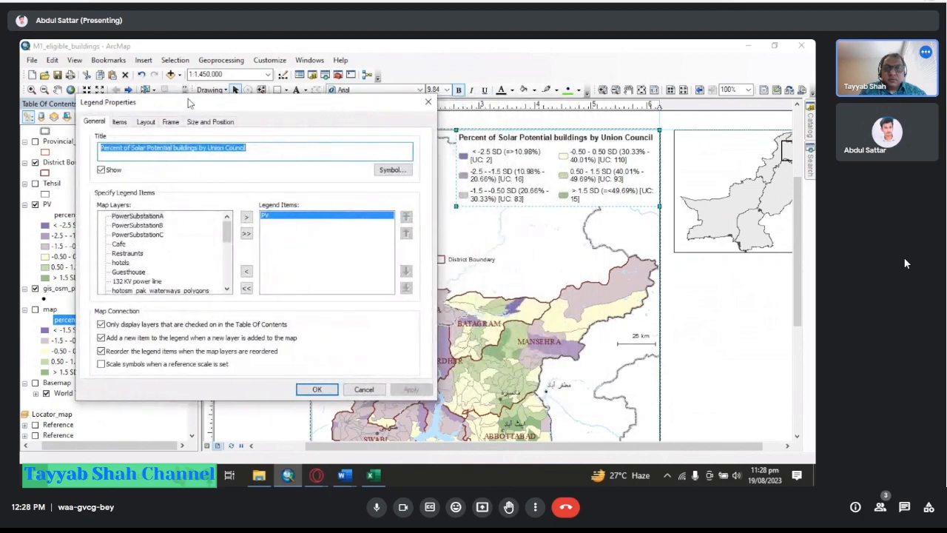
click(120, 122)
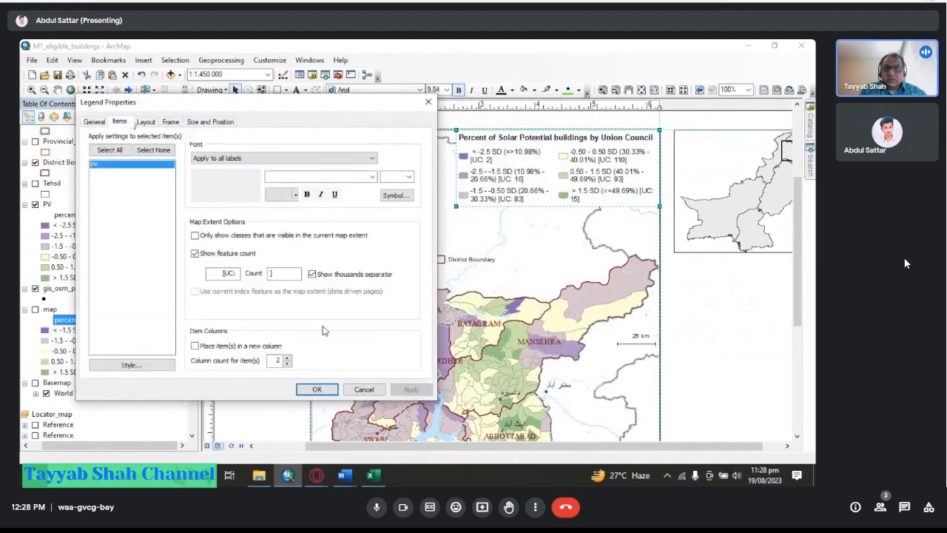
click(94, 122)
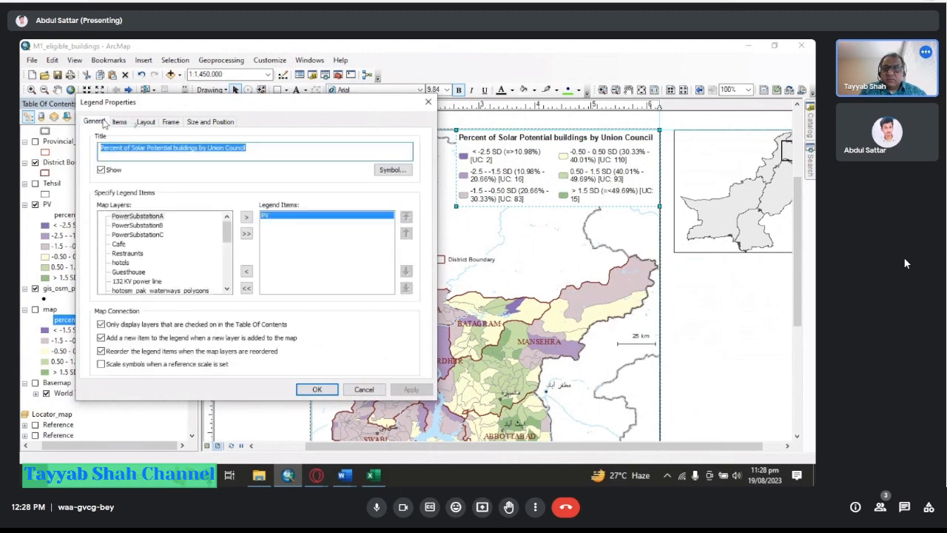
click(392, 169)
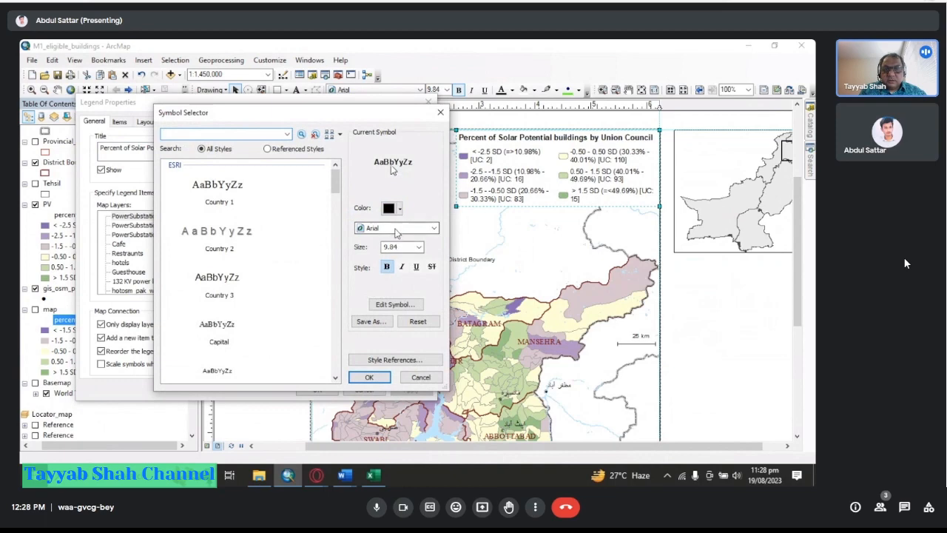
drag(393, 113, 371, 111)
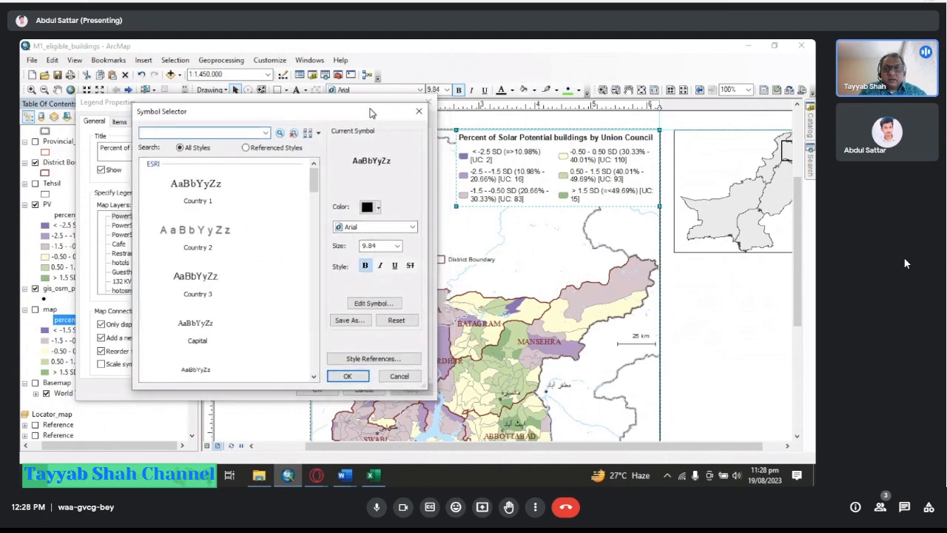
click(381, 245)
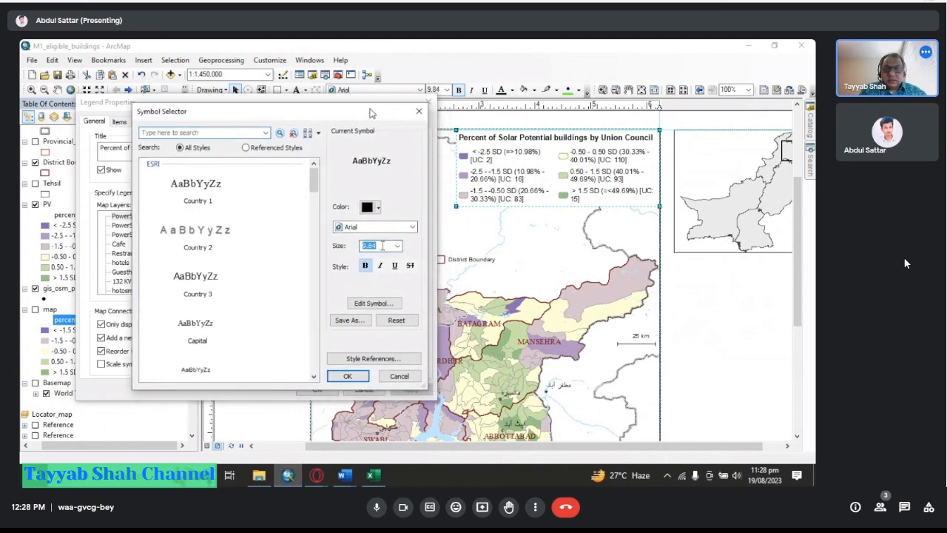
text(10)
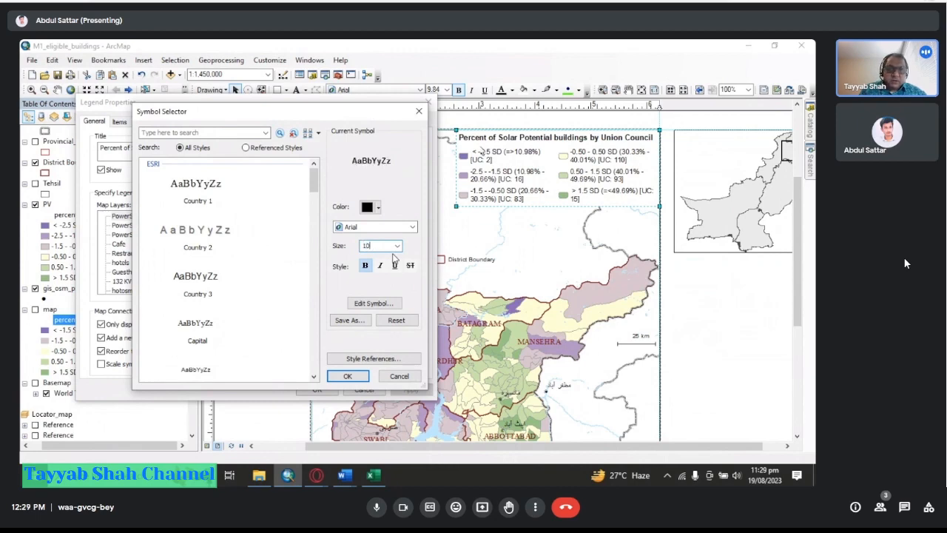
text(.)
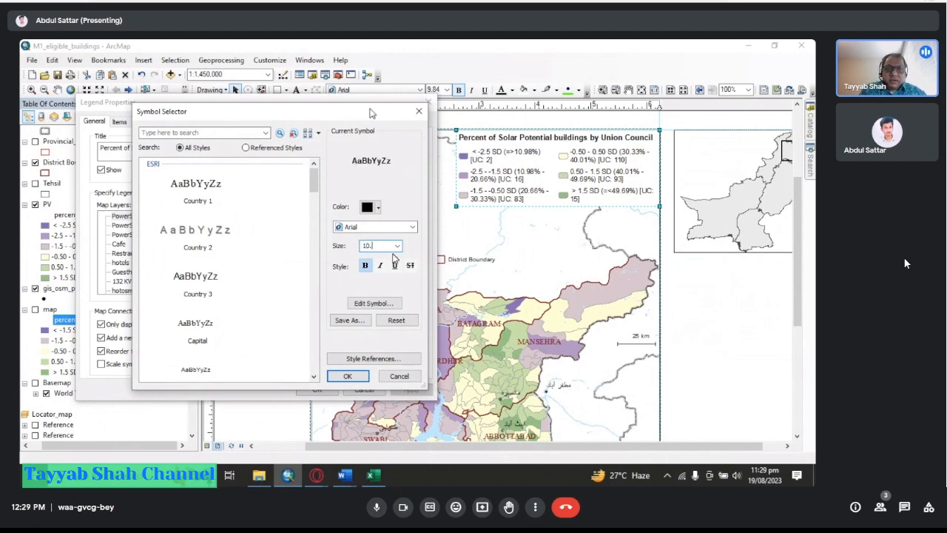
text(2)
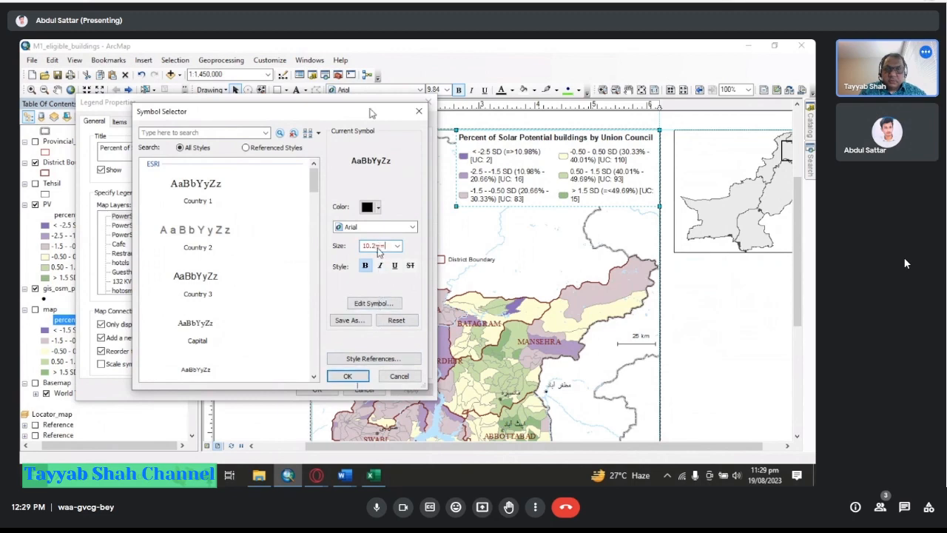
key(BackSpace)
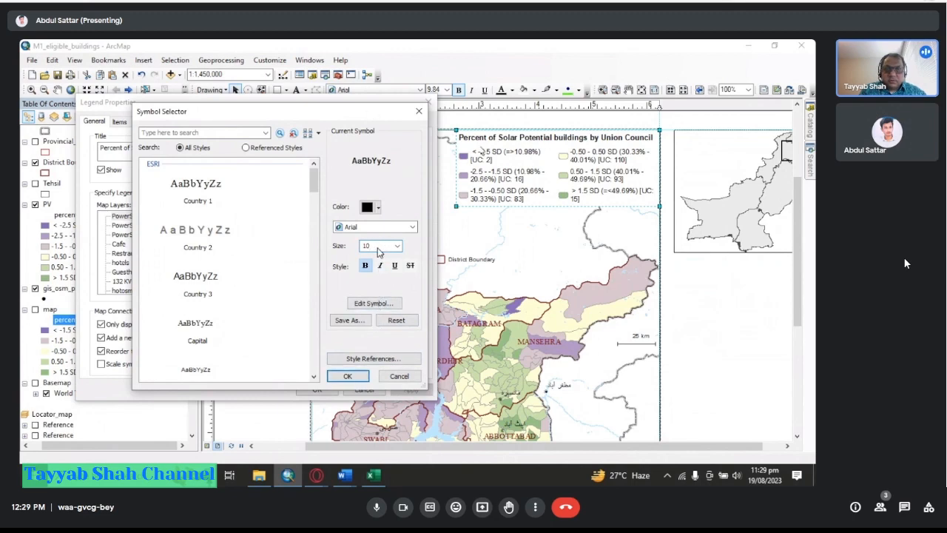
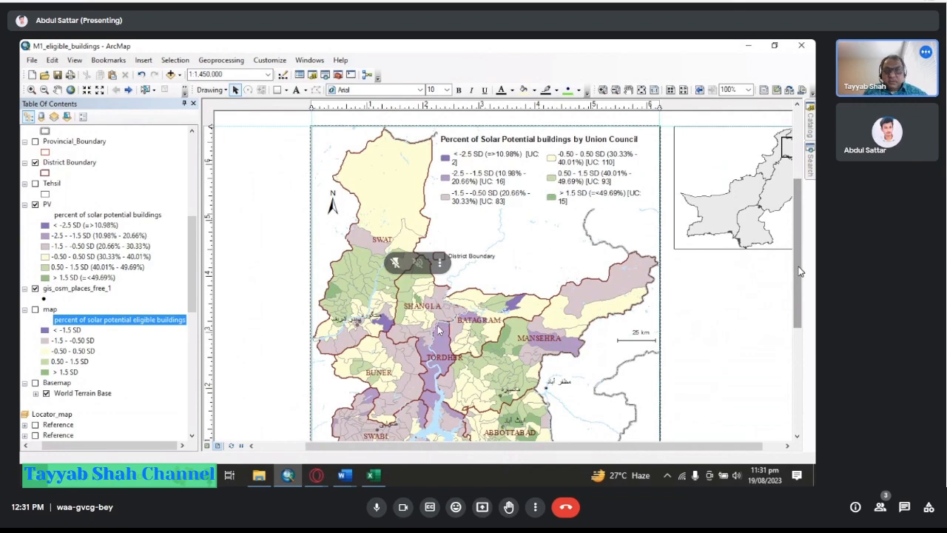
Scroll through the page layout to review the map, its legend and the locator map.
drag(799, 271, 799, 292)
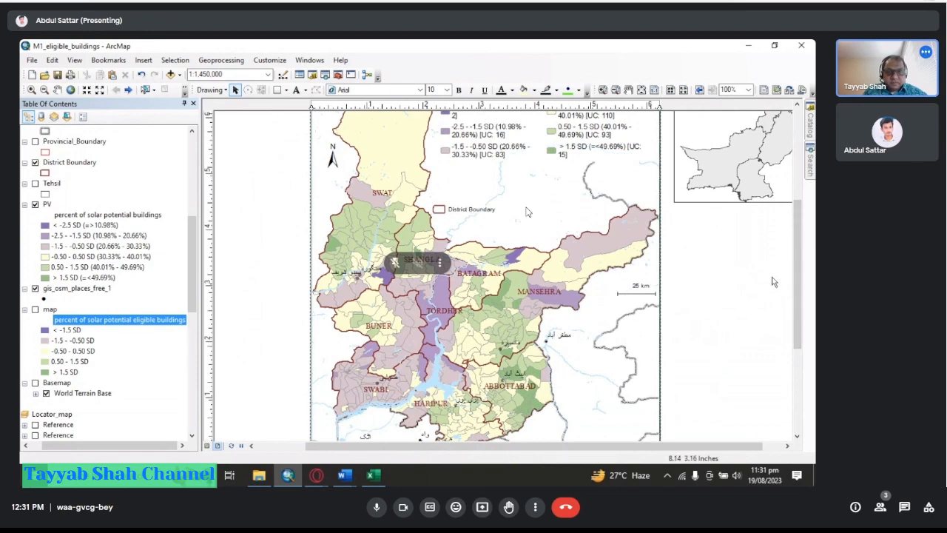
drag(803, 286, 803, 323)
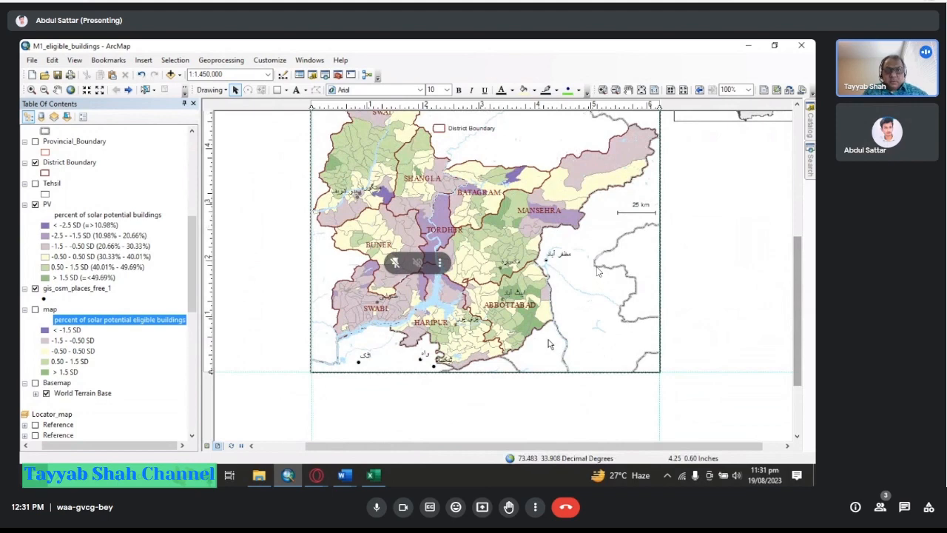
drag(798, 319, 798, 271)
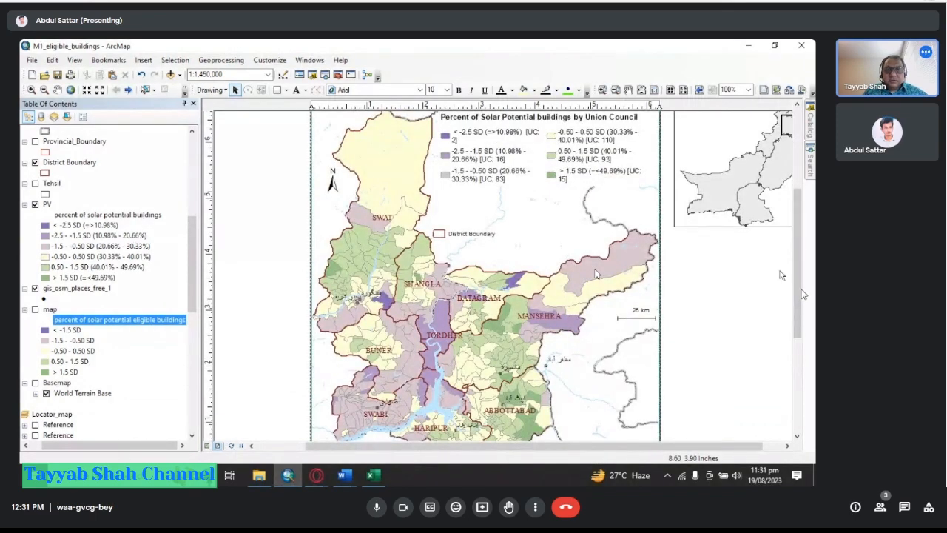
drag(797, 294, 802, 327)
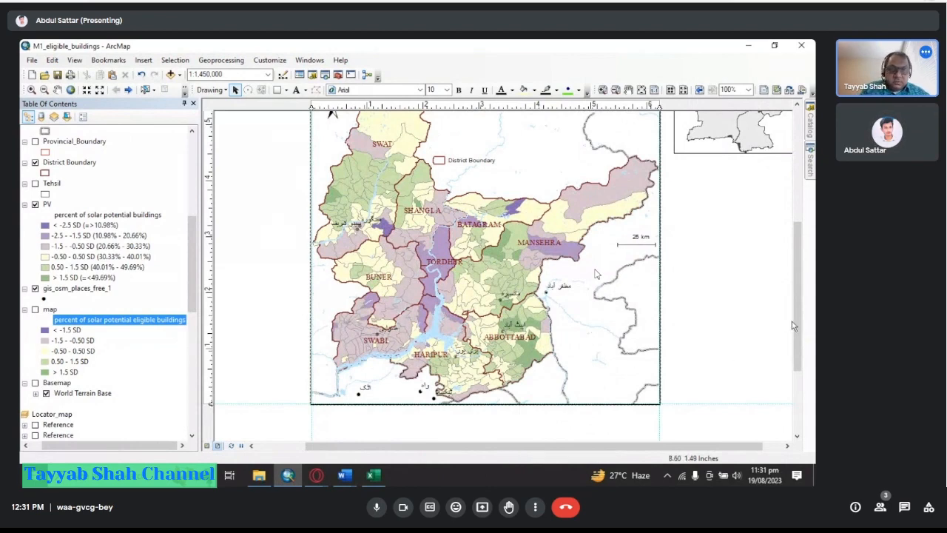
drag(795, 324, 797, 276)
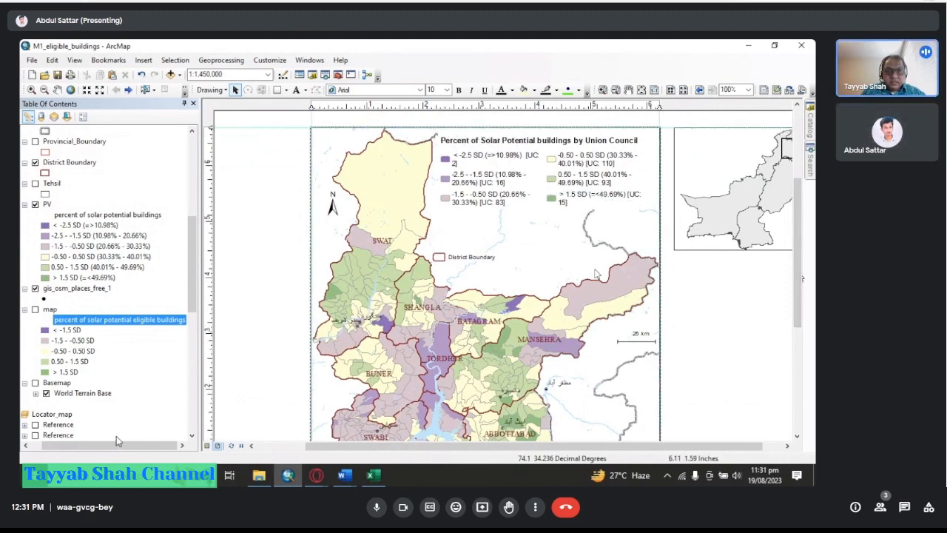
Open the attribute table of the gis_osm_places_free_1 layer to inspect its place names and populations, then close it.
drag(129, 446, 98, 455)
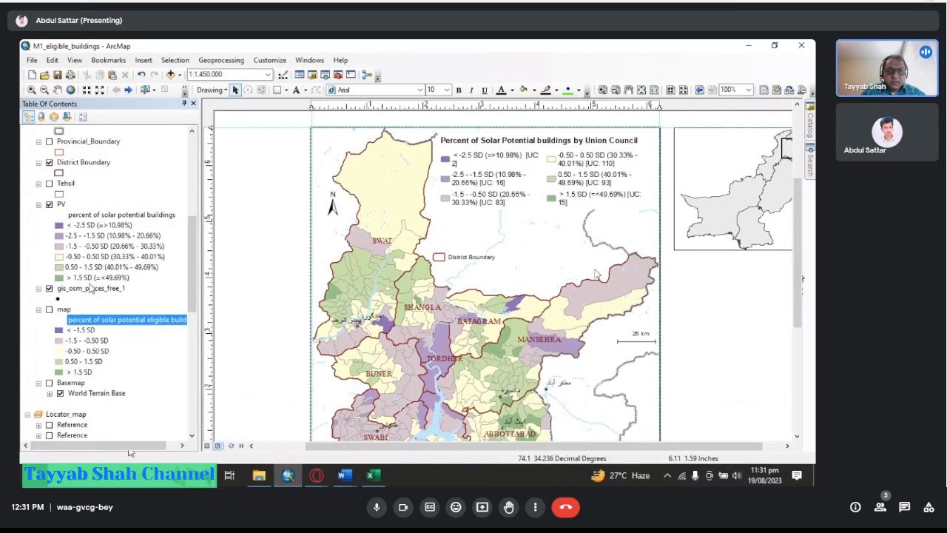
click(95, 289)
right_click(97, 291)
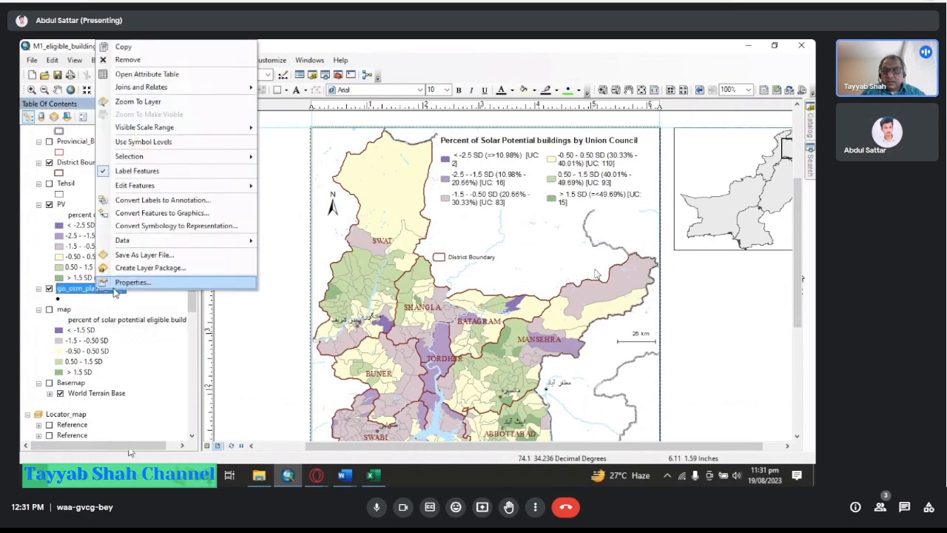
click(146, 74)
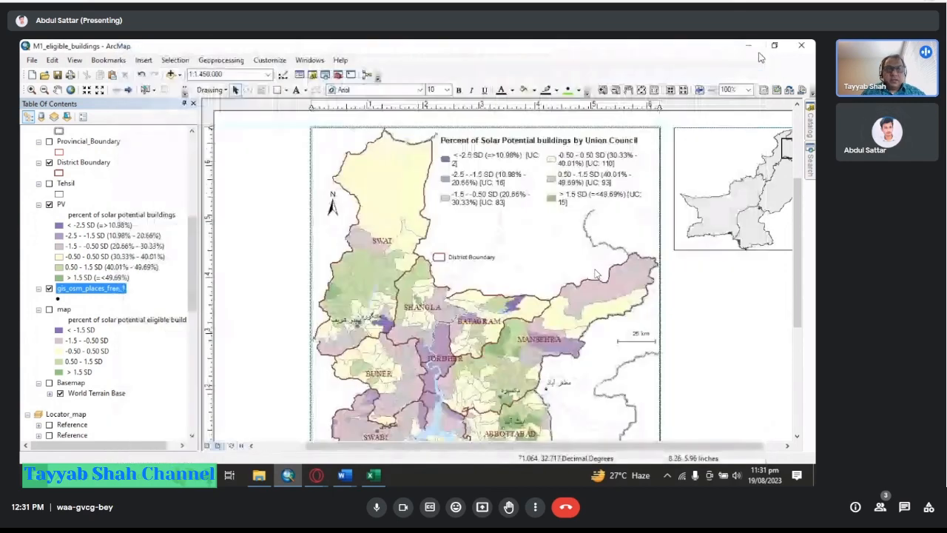
click(759, 49)
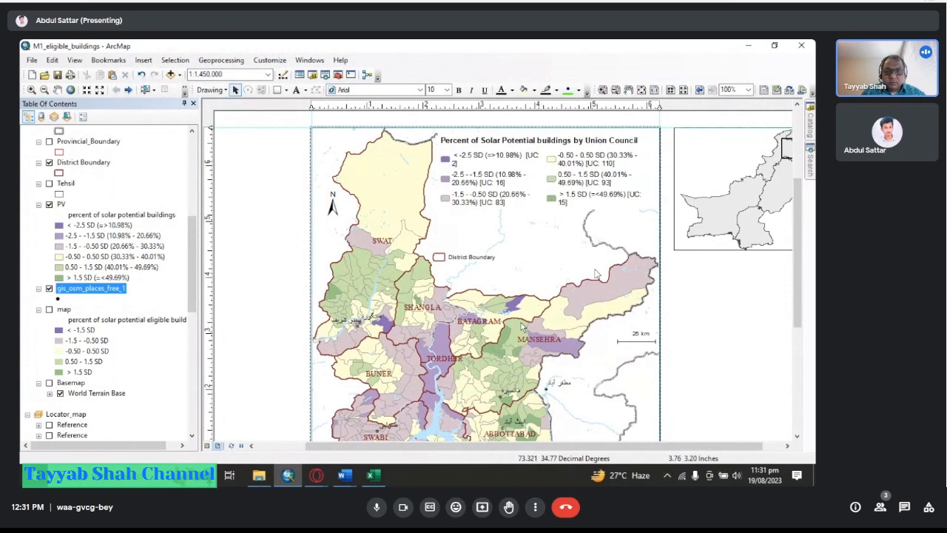
Examine the legend on the layout again, briefly selecting it while scrolling over the map.
drag(795, 284, 797, 300)
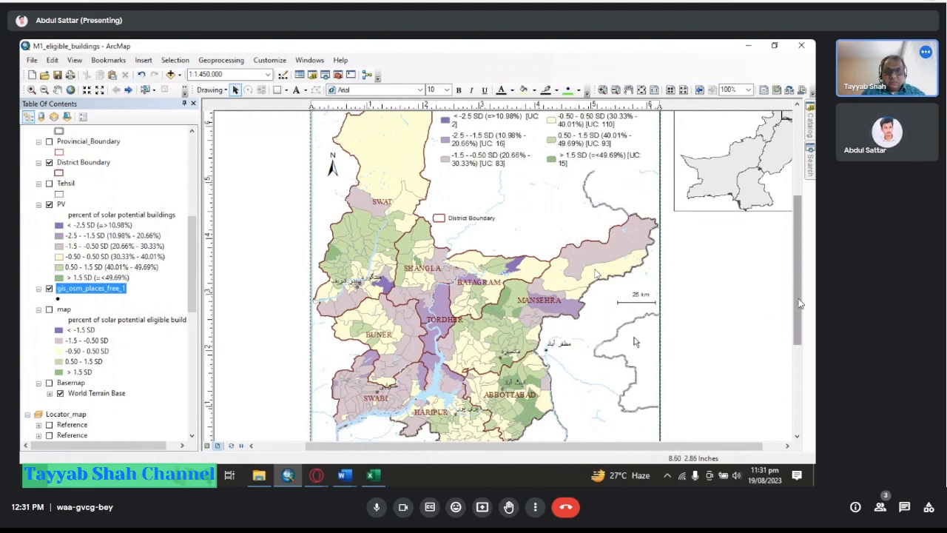
drag(799, 303, 805, 314)
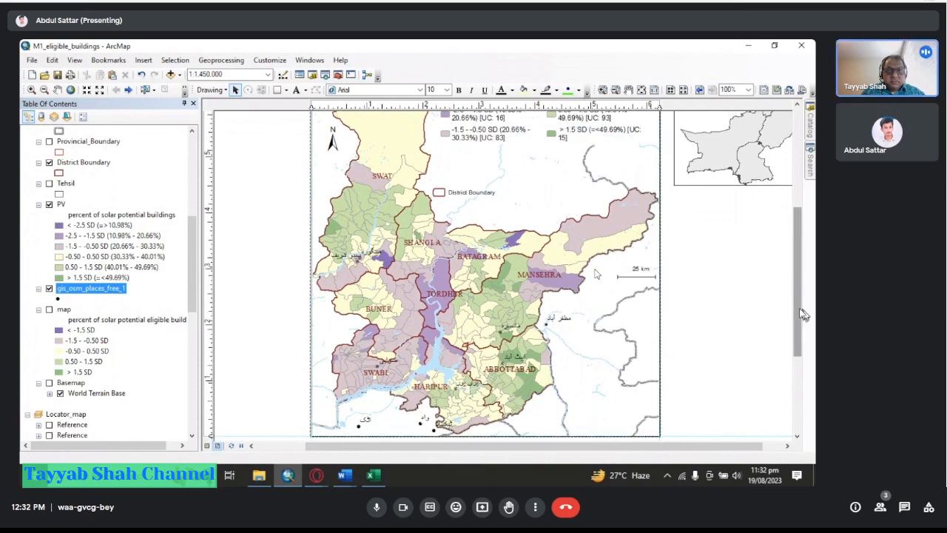
drag(804, 313, 801, 292)
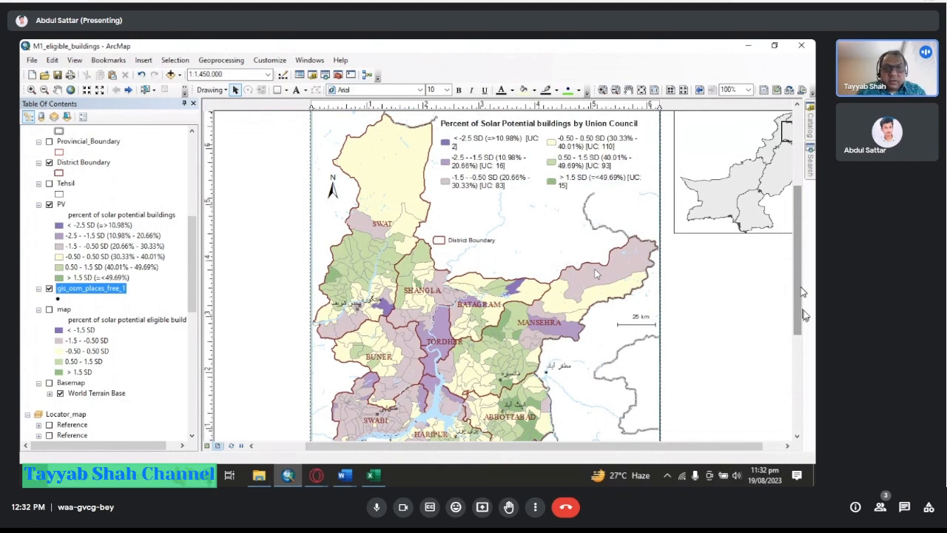
drag(803, 292, 797, 268)
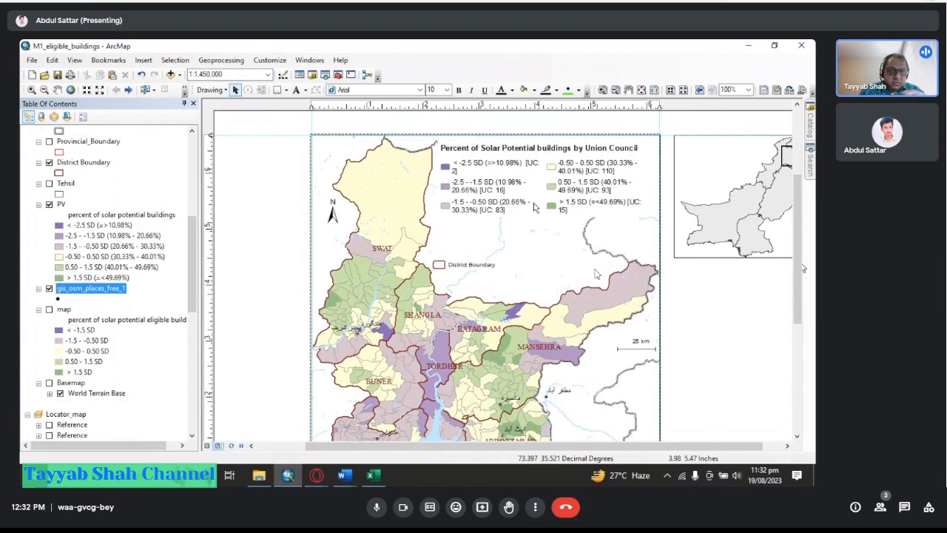
click(566, 204)
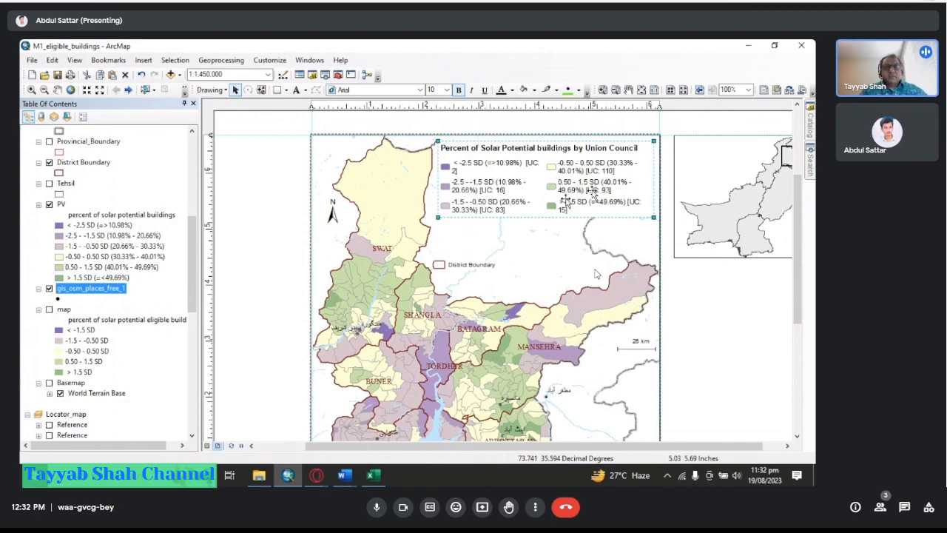
click(701, 313)
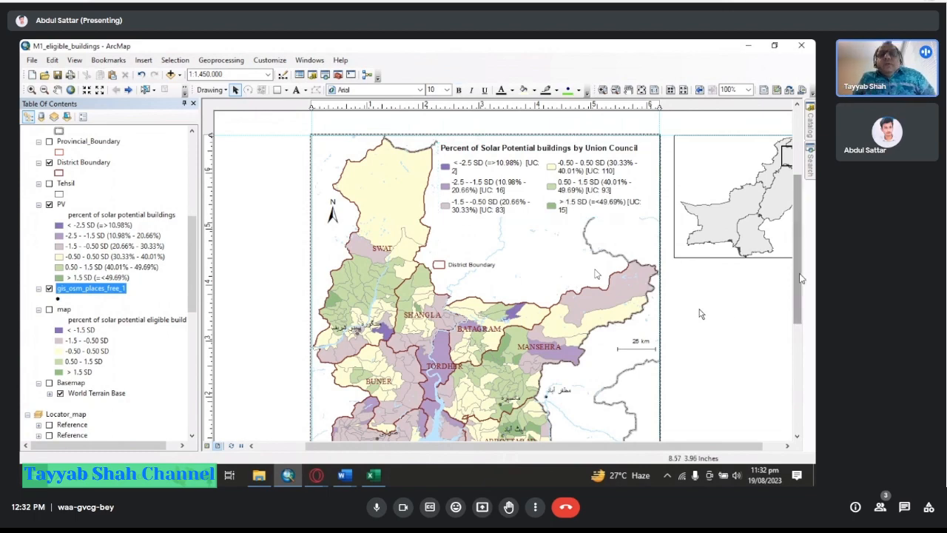
drag(800, 279, 796, 324)
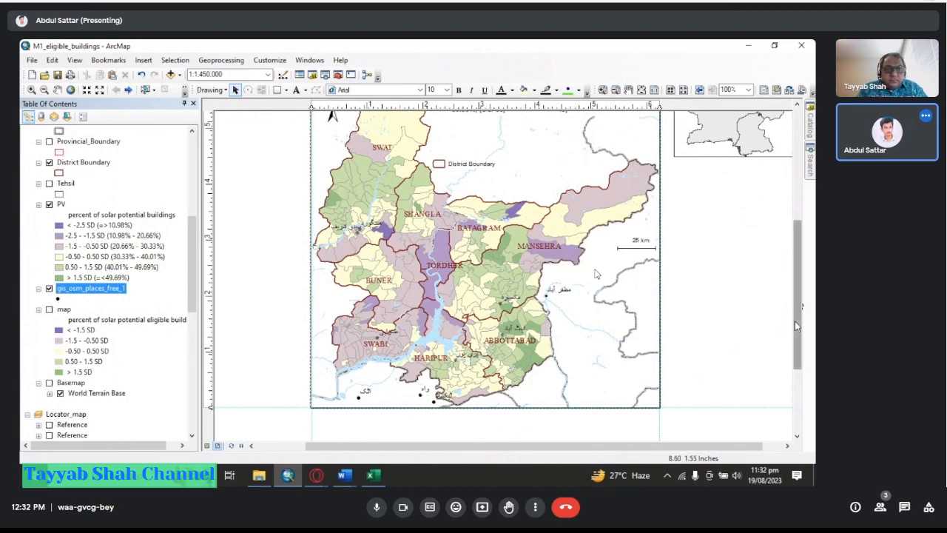
drag(794, 329, 796, 275)
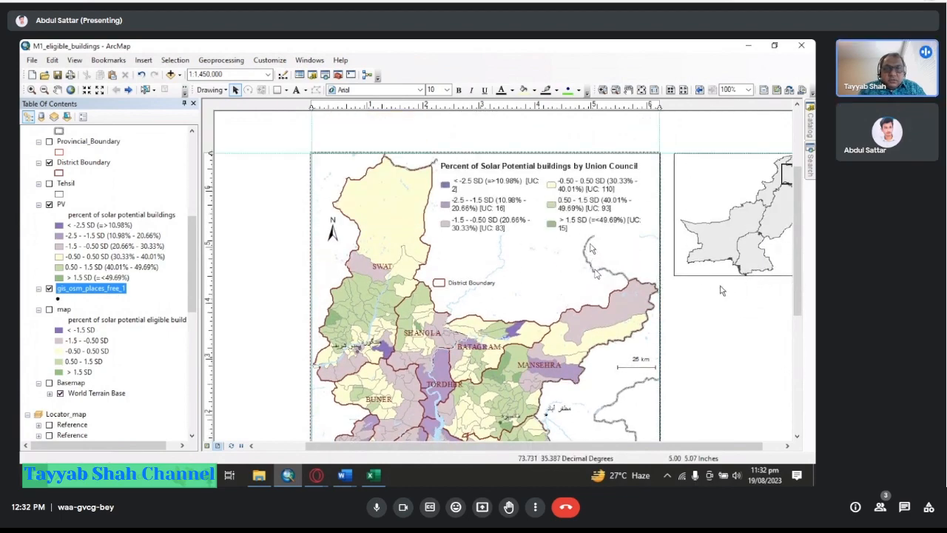
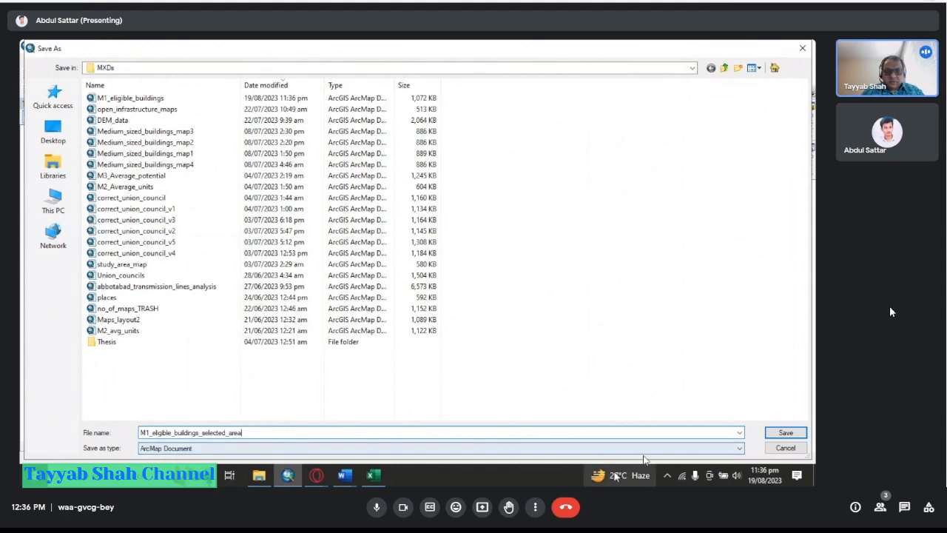
Save the map document as M1_eligible_buildings_selected_area in the MXDs folder.
double_click(569, 50)
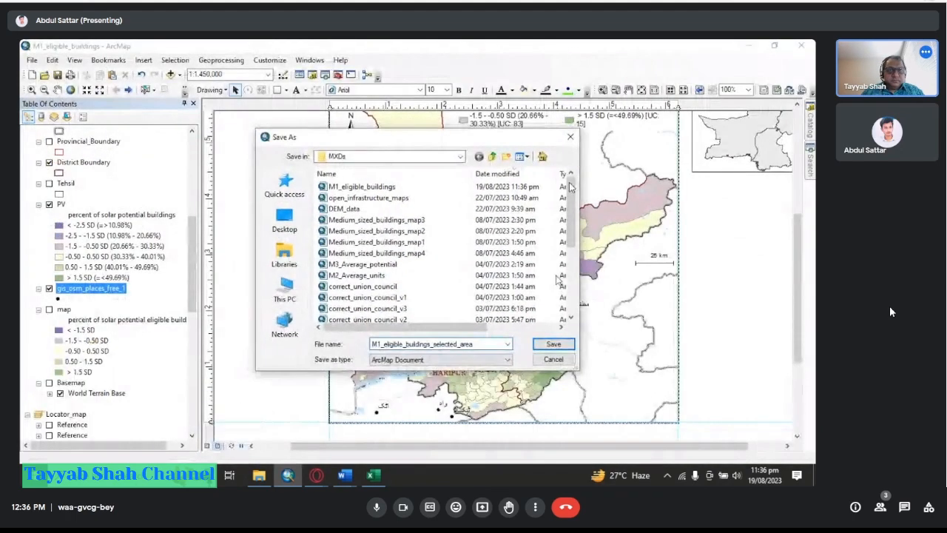
click(562, 345)
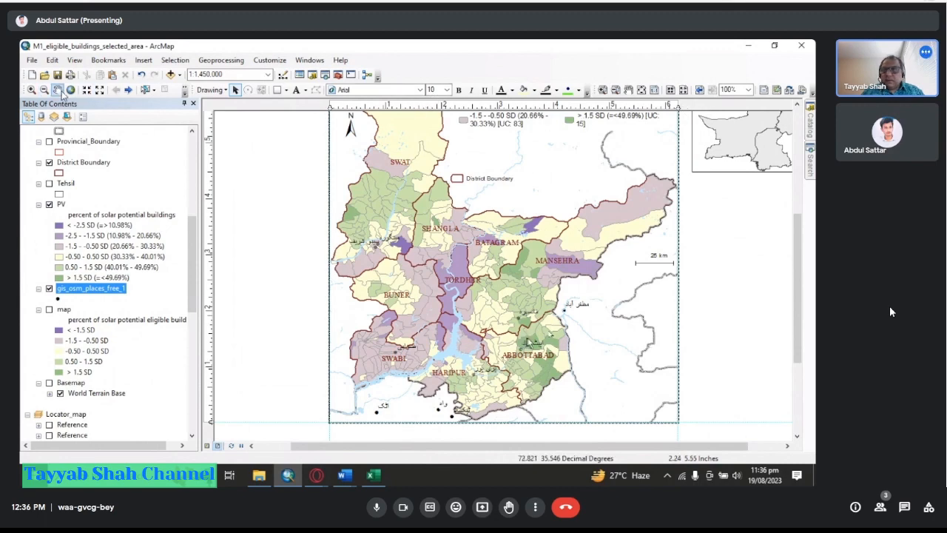
Zoom the layout map into the Swat area and toggle the Basemap and PV layer visibility.
click(33, 89)
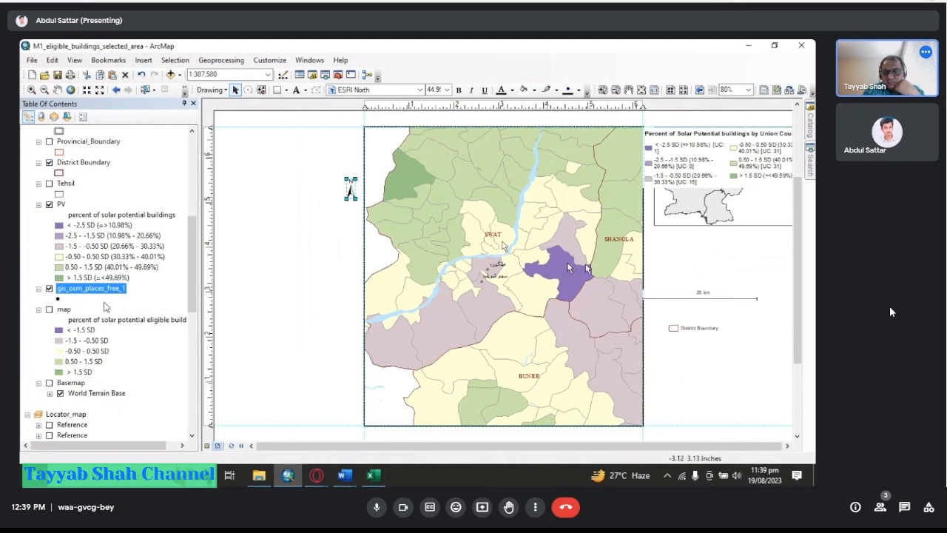
click(49, 383)
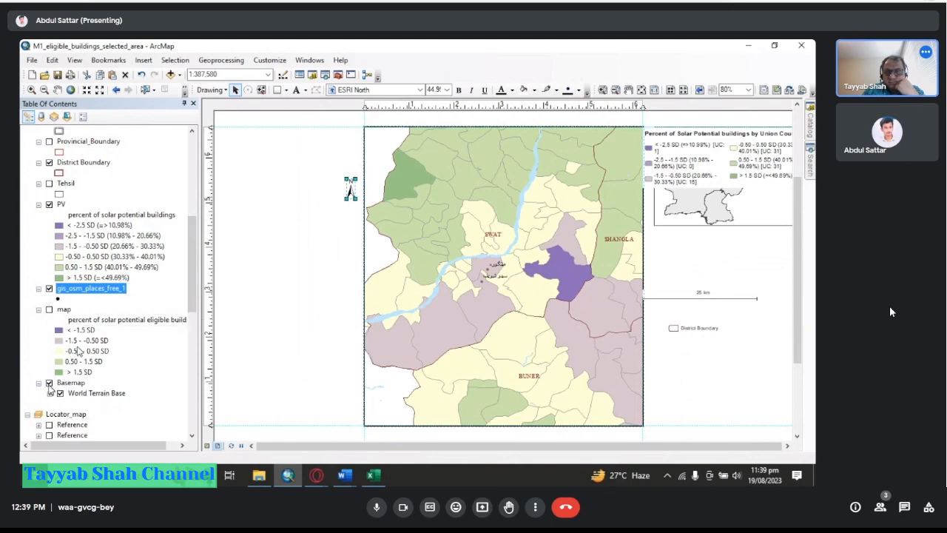
click(49, 204)
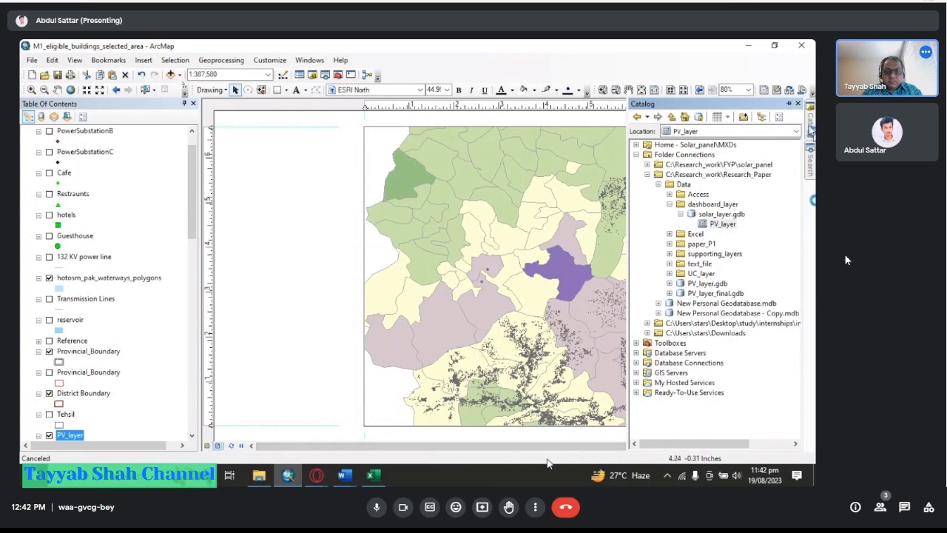
Pan across the layout map and scroll the table of contents to review the PV_layer and PV legends.
mouse_move(317, 480)
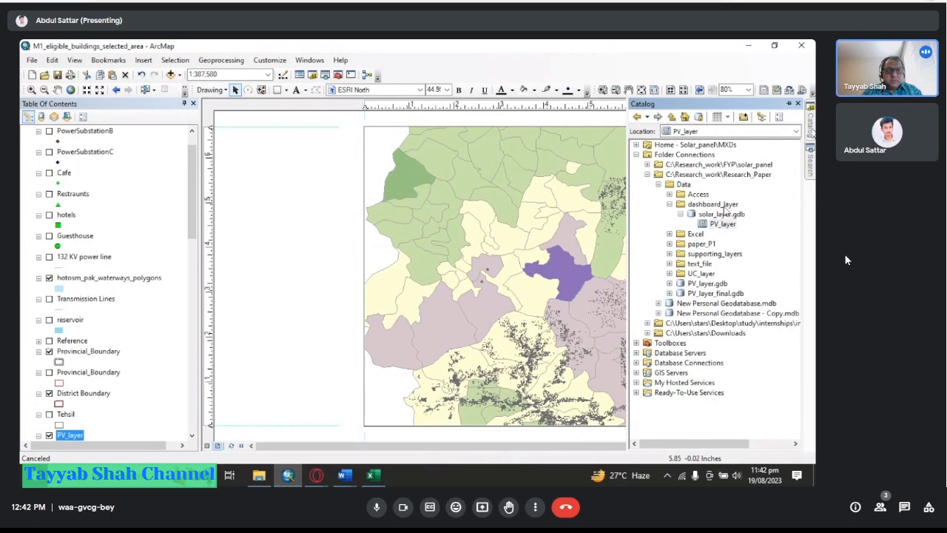
click(56, 89)
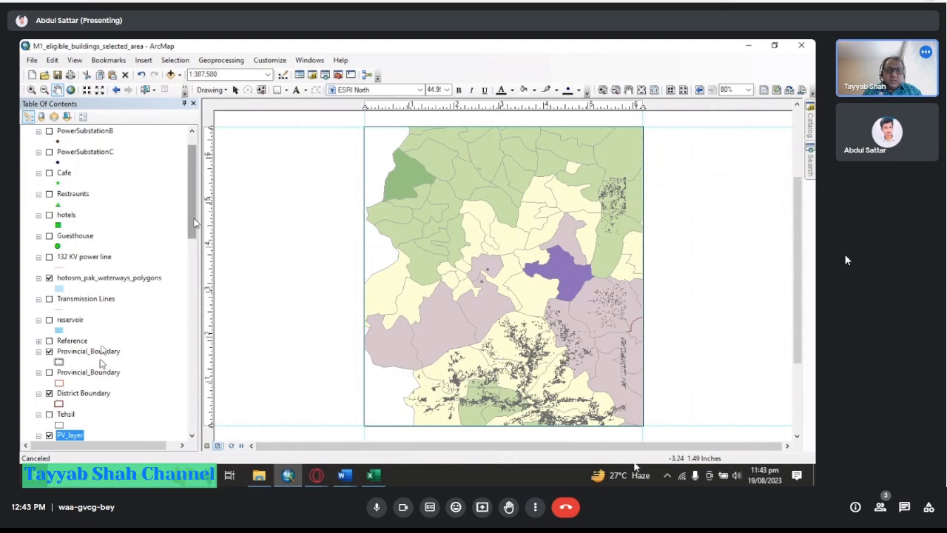
drag(191, 220, 188, 280)
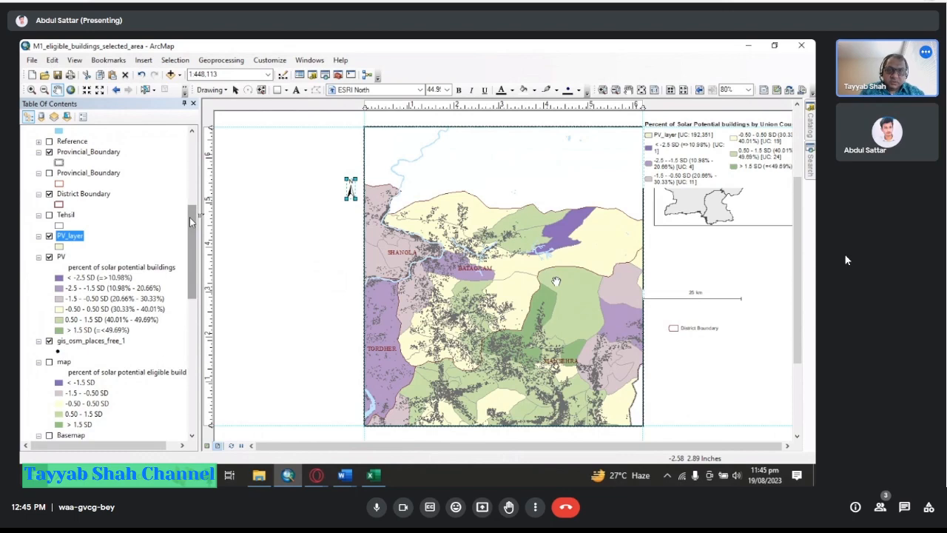
drag(190, 217, 190, 210)
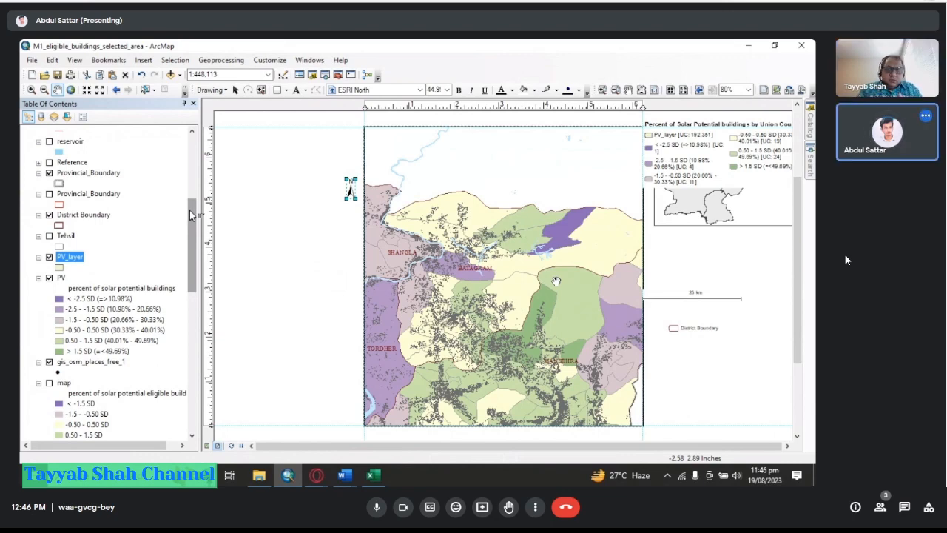
Switch to the p1_solar_intro document to review the research objectives, then return to ArcMap.
mouse_move(344, 475)
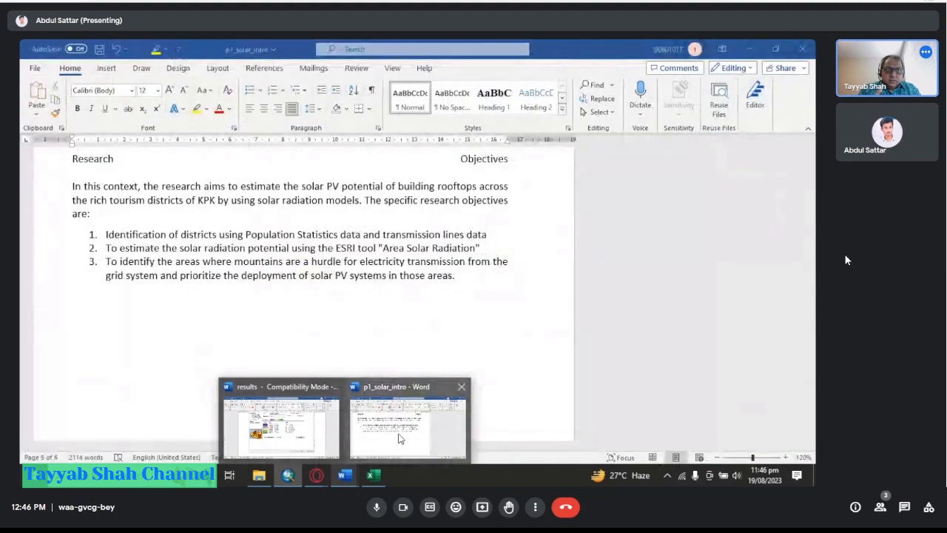
click(398, 438)
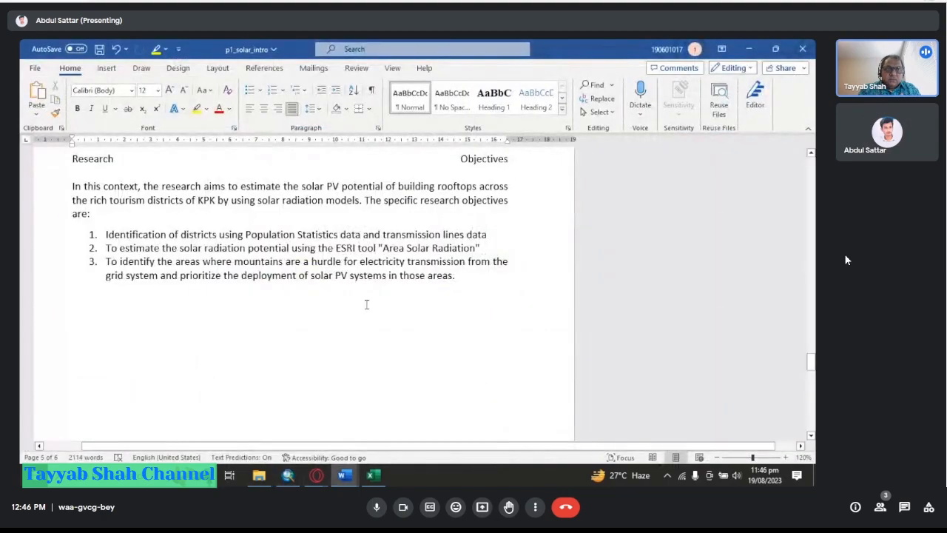
scroll(373, 303, up, 5)
scroll(373, 303, down, 10)
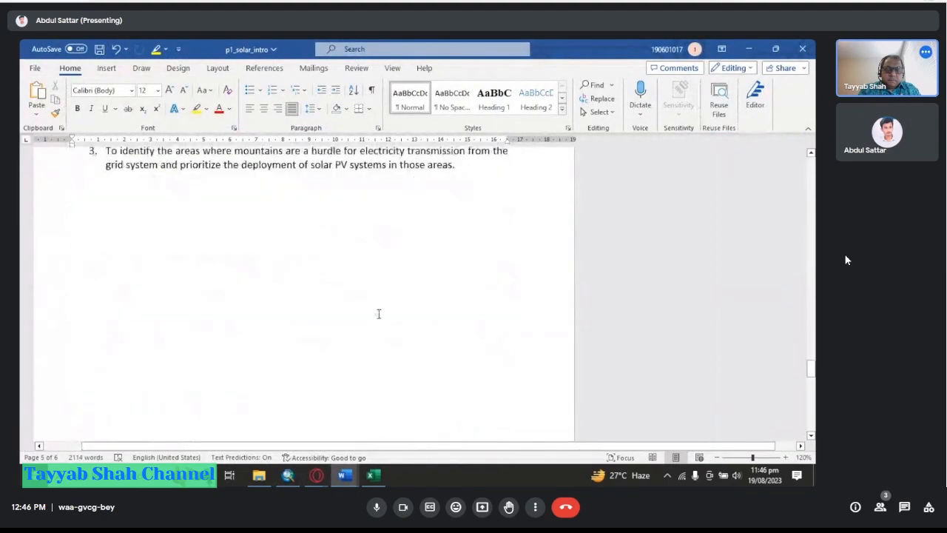
scroll(378, 314, up, 2)
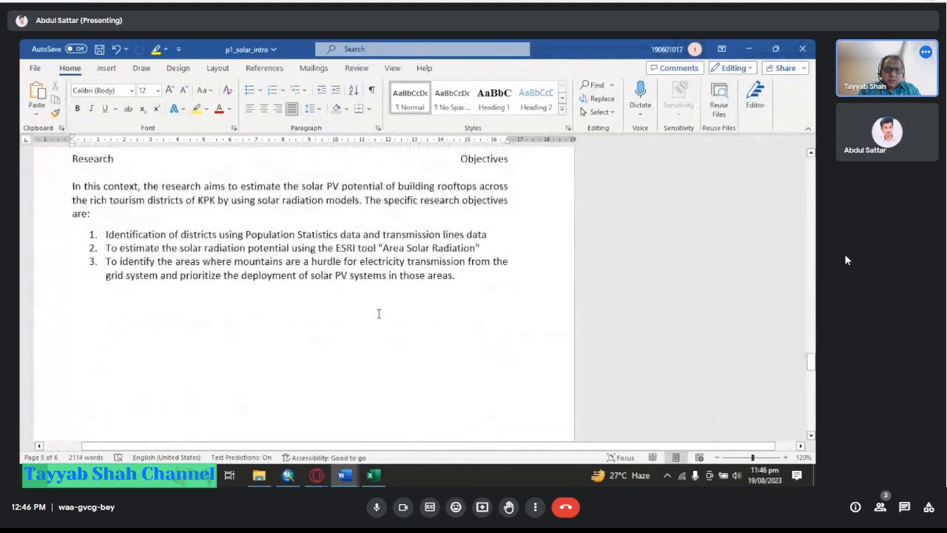
click(295, 477)
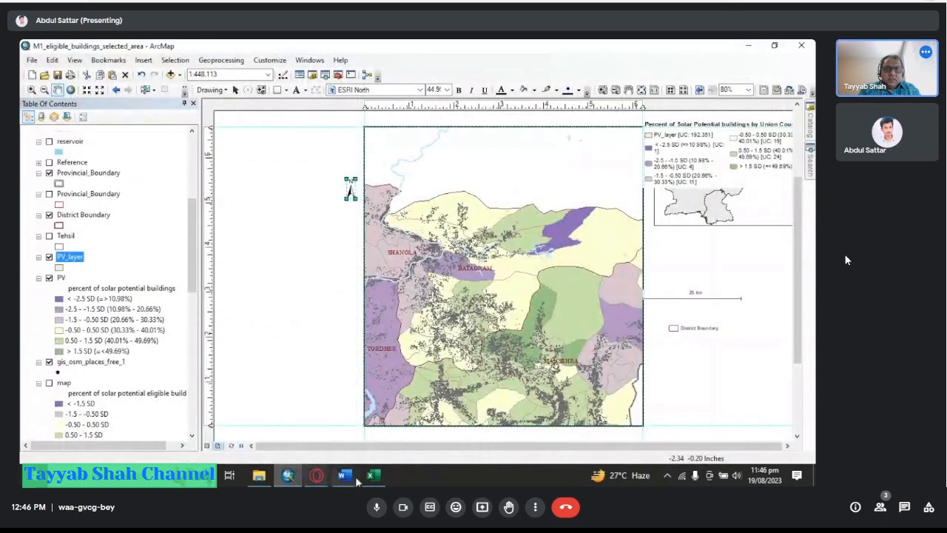
Switch to the results document and read through the marla-category and district tables with their explanations.
mouse_move(350, 477)
mouse_move(372, 455)
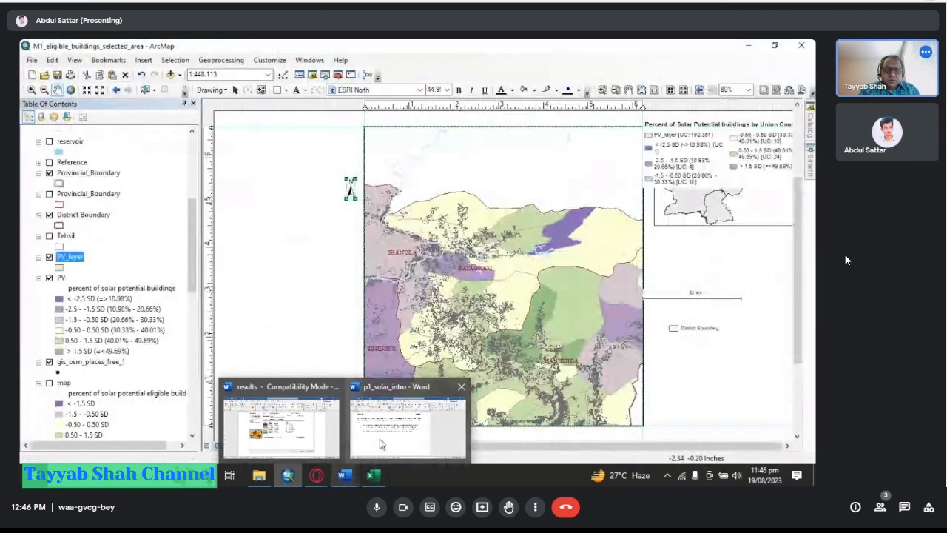
click(379, 444)
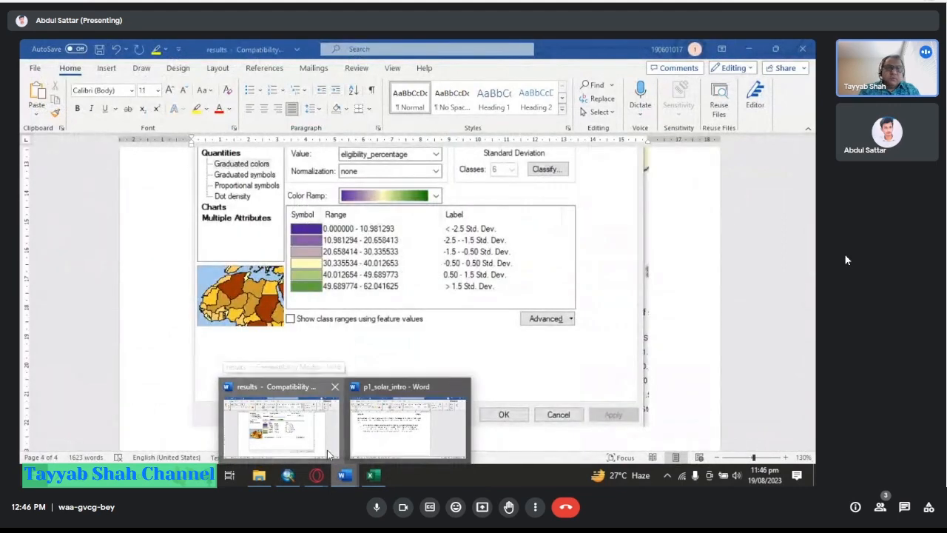
click(327, 450)
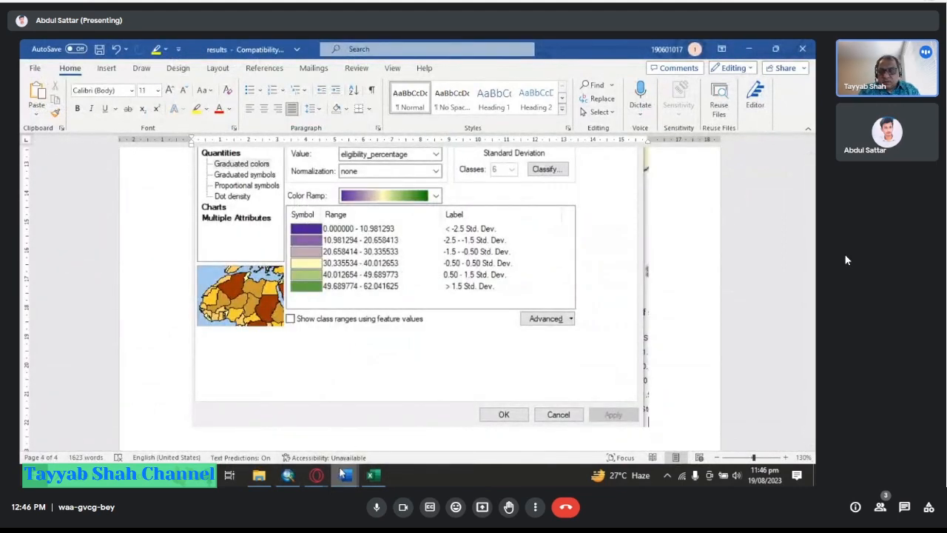
mouse_move(372, 475)
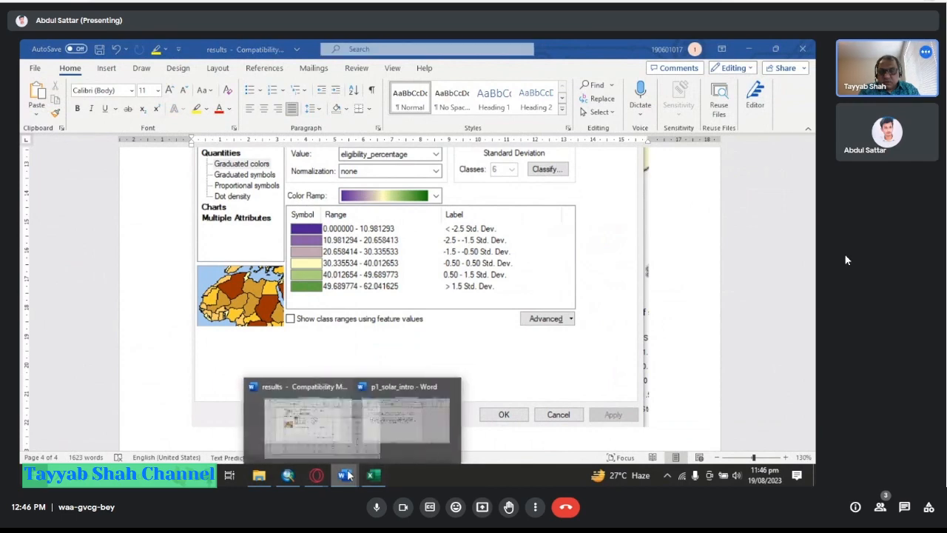
click(406, 422)
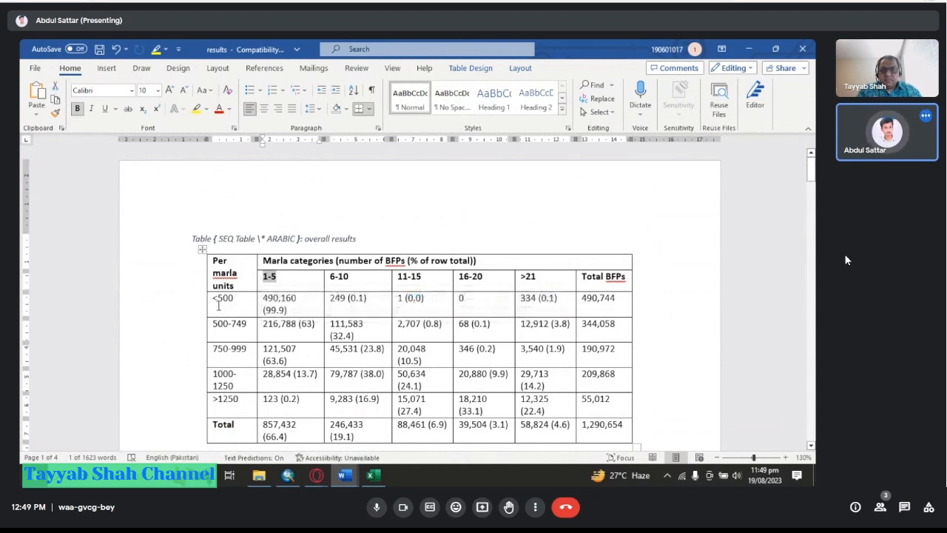
click(279, 348)
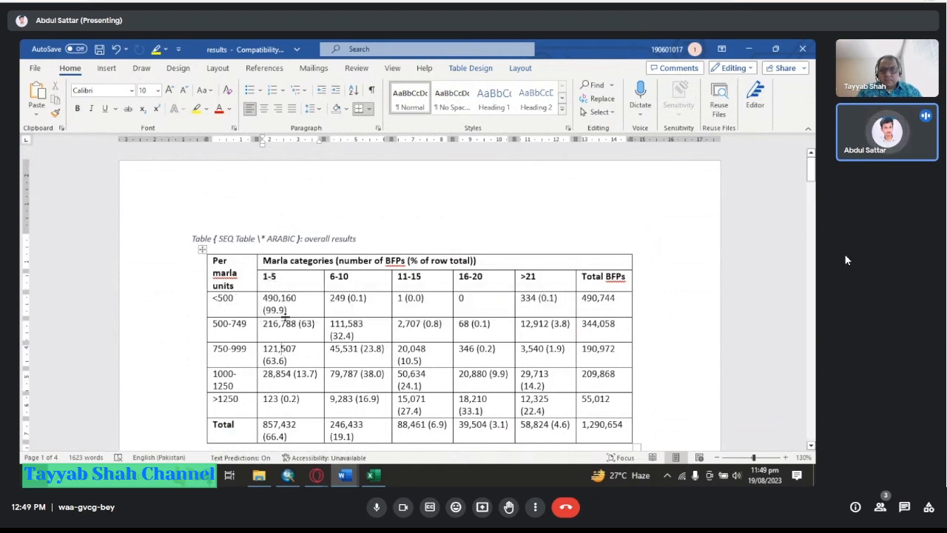
scroll(295, 312, down, 8)
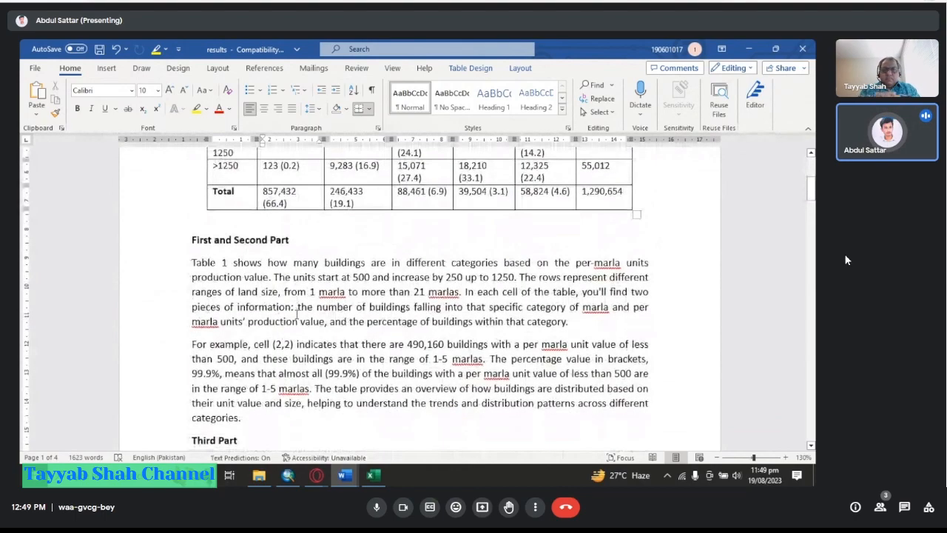
scroll(410, 321, down, 1)
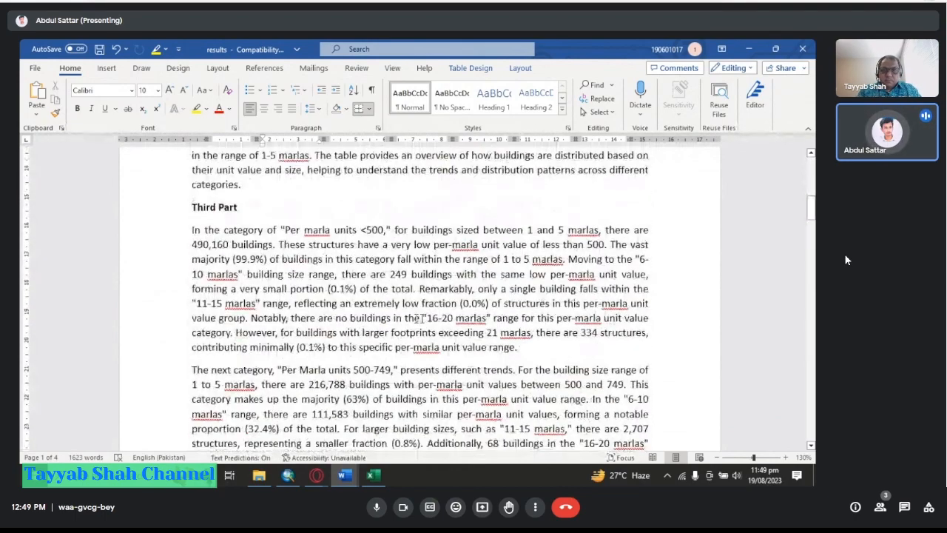
scroll(410, 321, up, 8)
scroll(410, 321, down, 2)
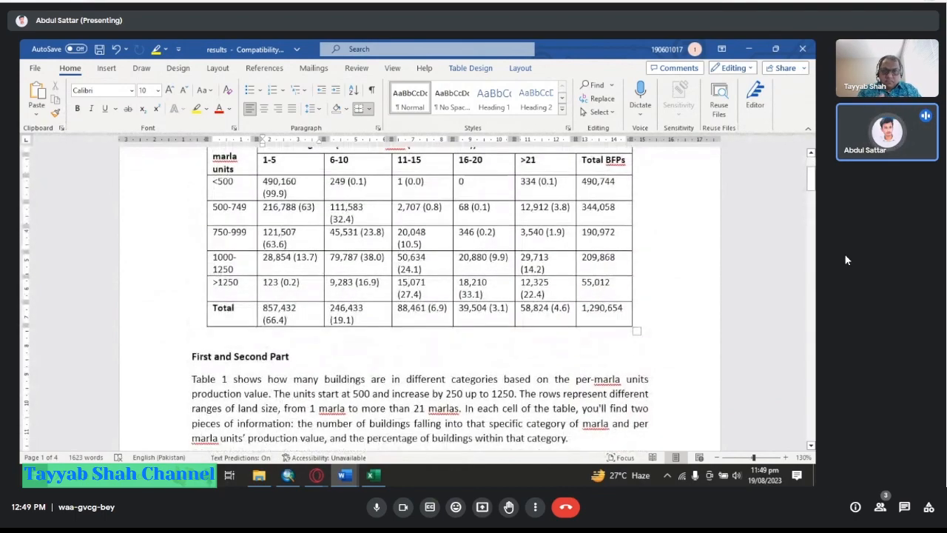
scroll(324, 271, down, 6)
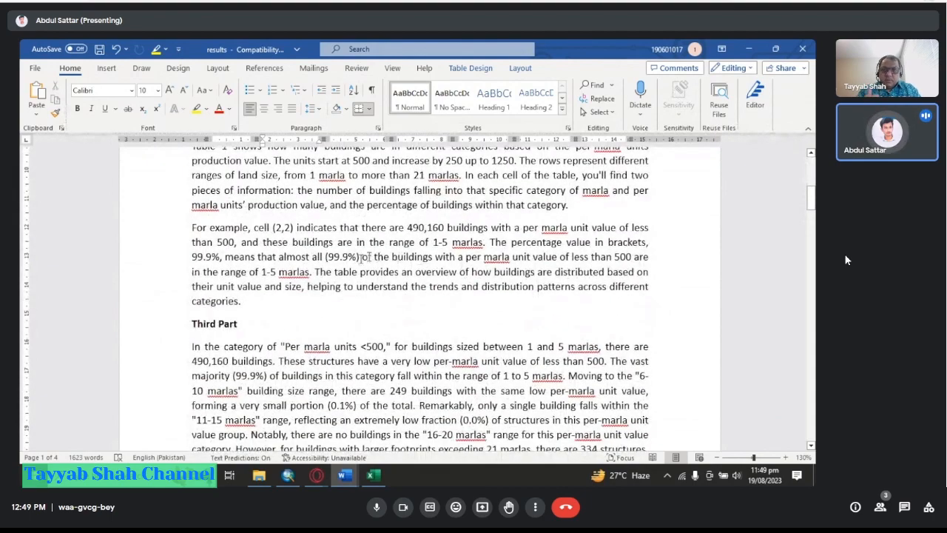
scroll(385, 262, down, 10)
scroll(449, 276, down, 8)
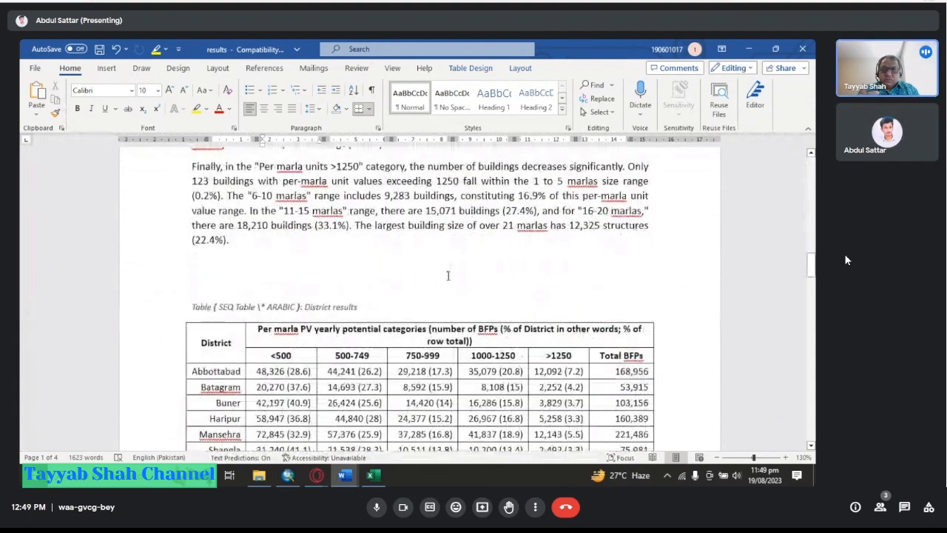
scroll(446, 259, down, 1)
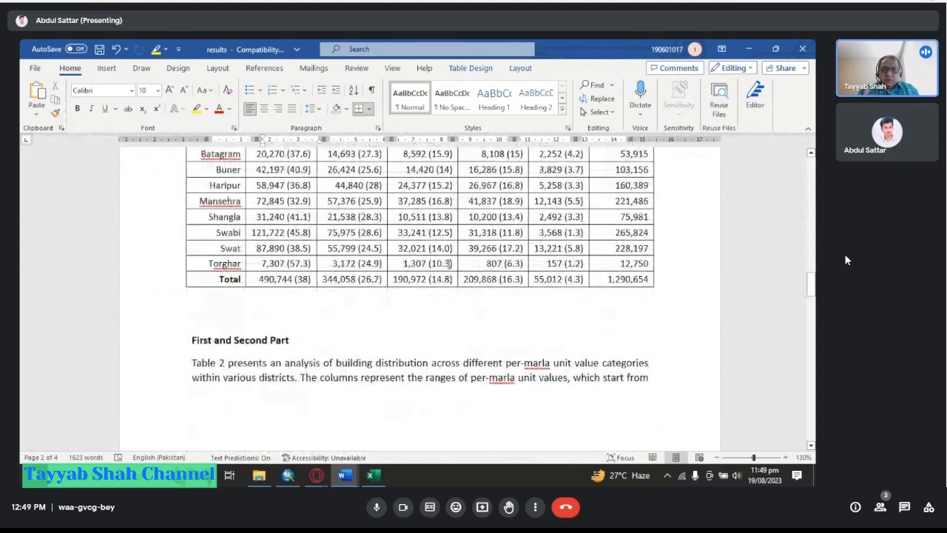
scroll(456, 278, down, 3)
scroll(456, 279, up, 3)
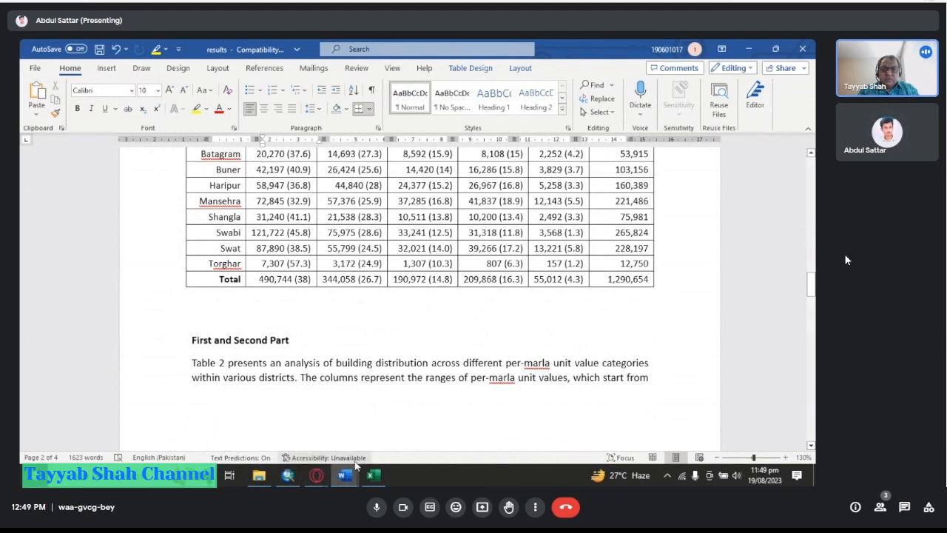
Glance at the layout map in ArcMap, then return to the results document.
click(302, 464)
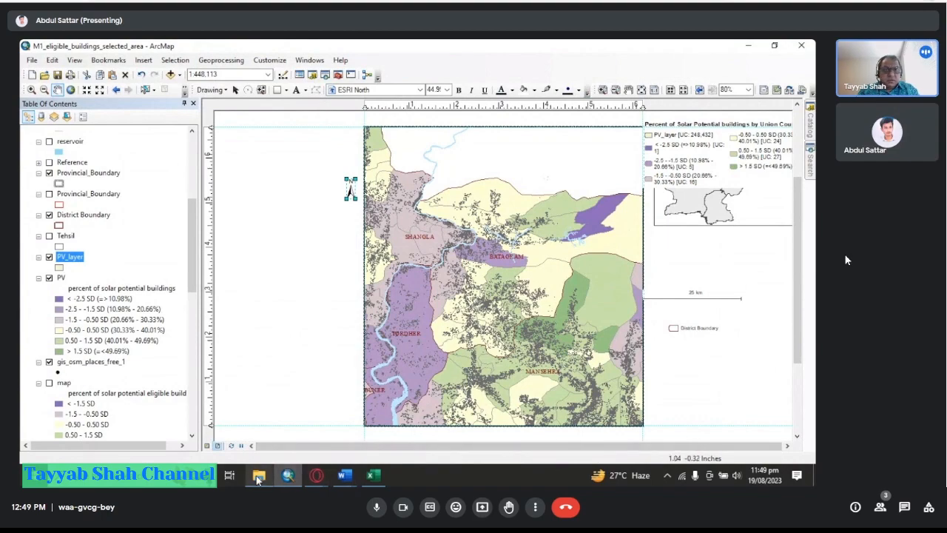
mouse_move(342, 478)
click(285, 421)
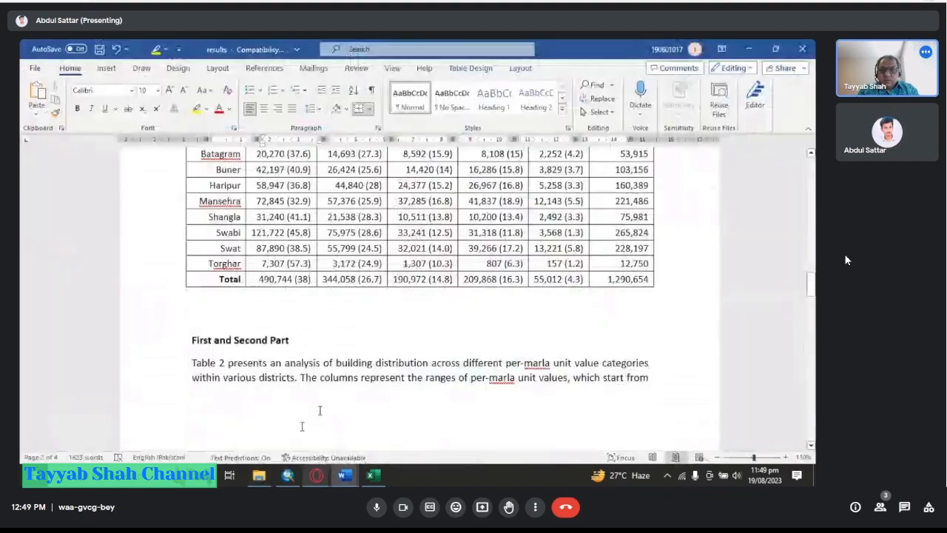
Scroll to the end of the results document and add a new paragraph below the symbology screenshot.
scroll(319, 412, down, 10)
scroll(372, 385, down, 2)
double_click(379, 384)
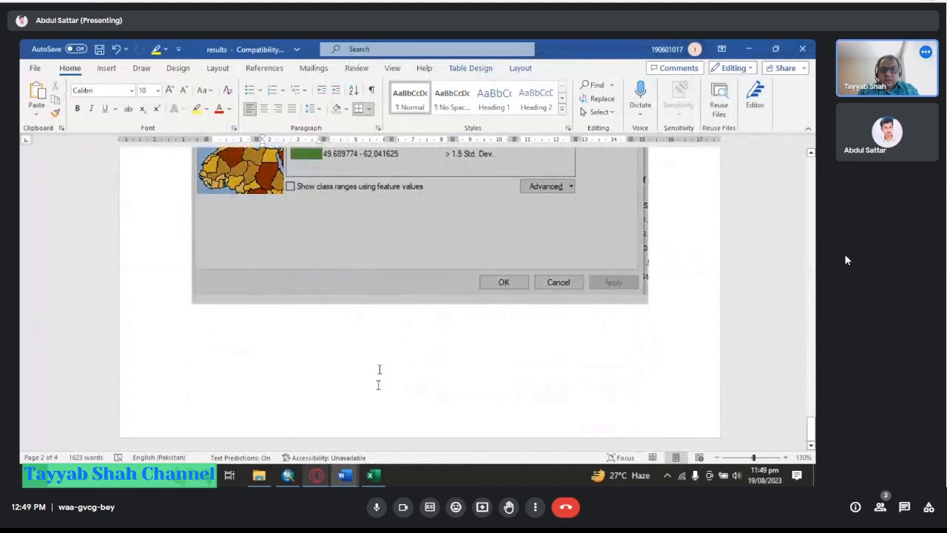
click(671, 296)
key(Return)
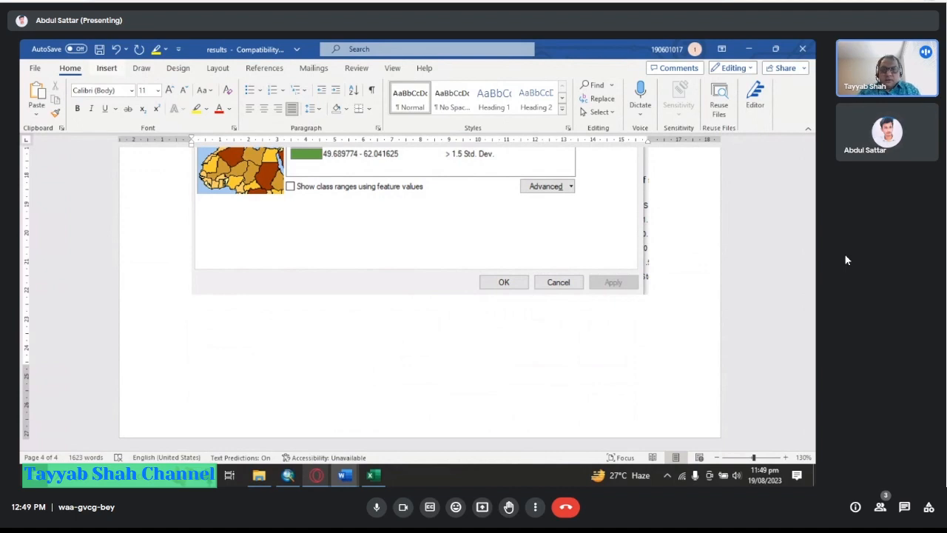
Insert the M2_Eligible_Buildings_percentage map image from the results\MAPS\Thesis_Maps folder into the results document.
click(107, 67)
click(139, 104)
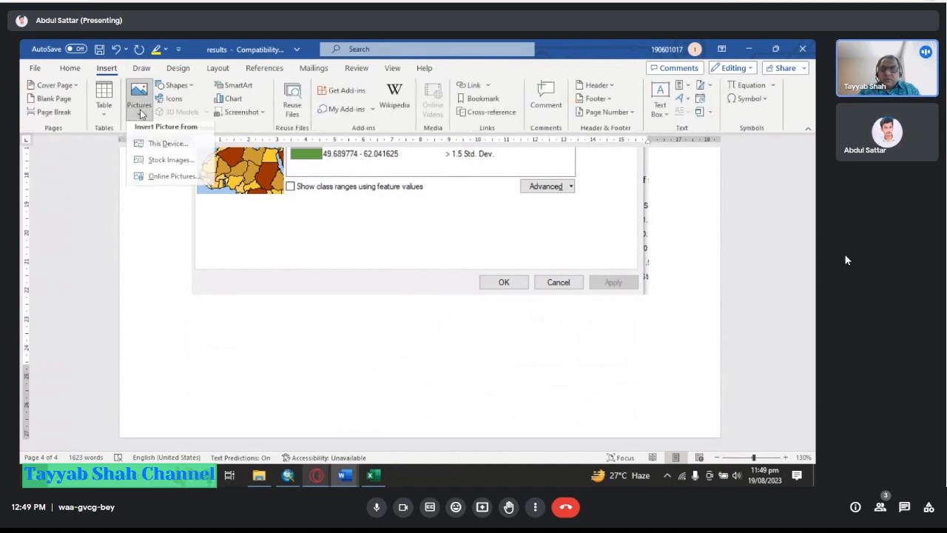
click(148, 149)
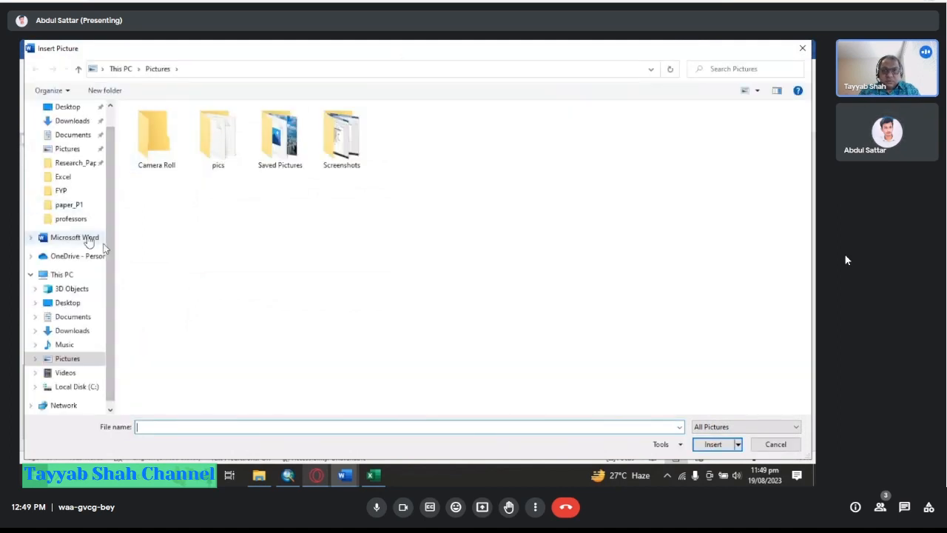
click(59, 192)
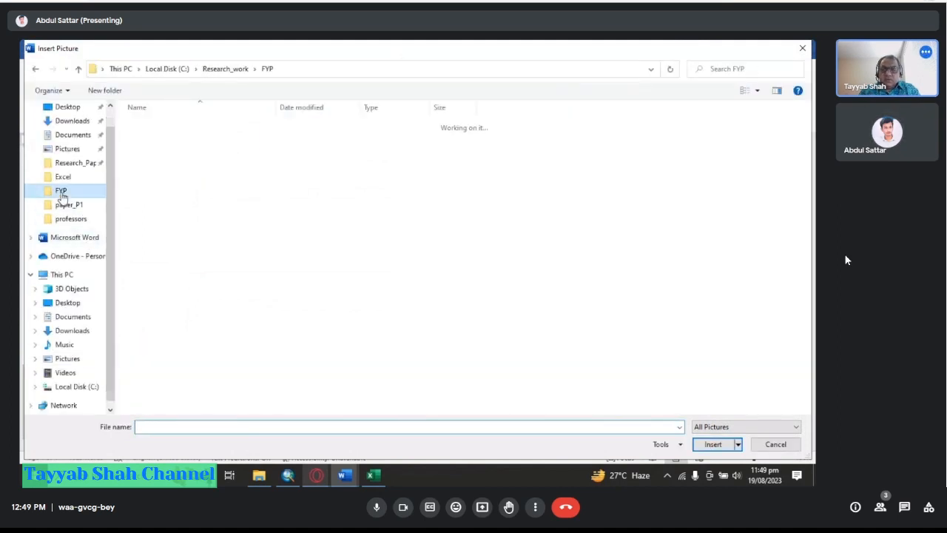
double_click(170, 149)
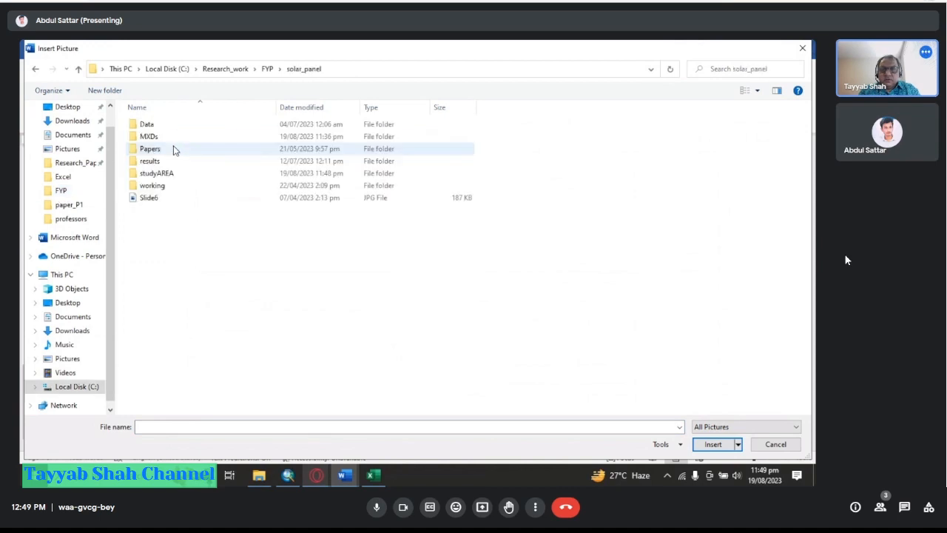
double_click(152, 160)
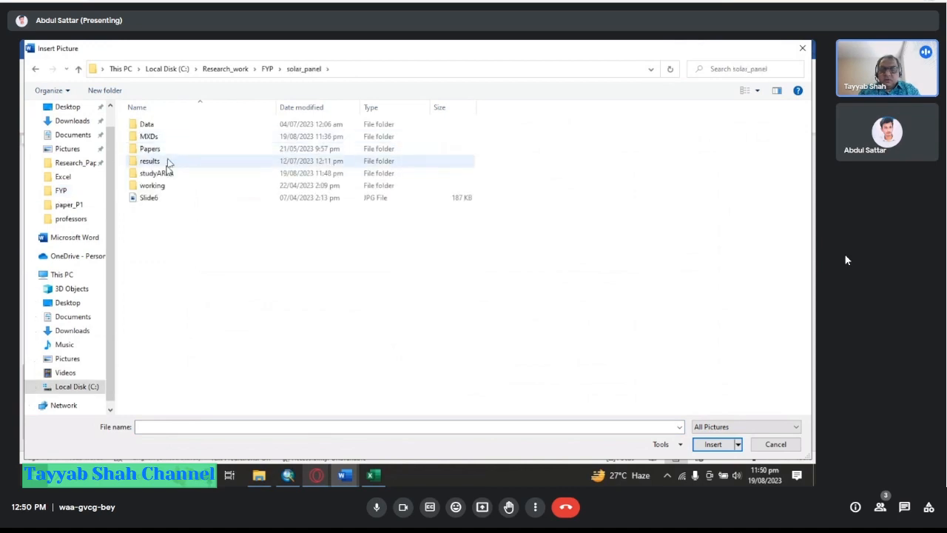
double_click(177, 127)
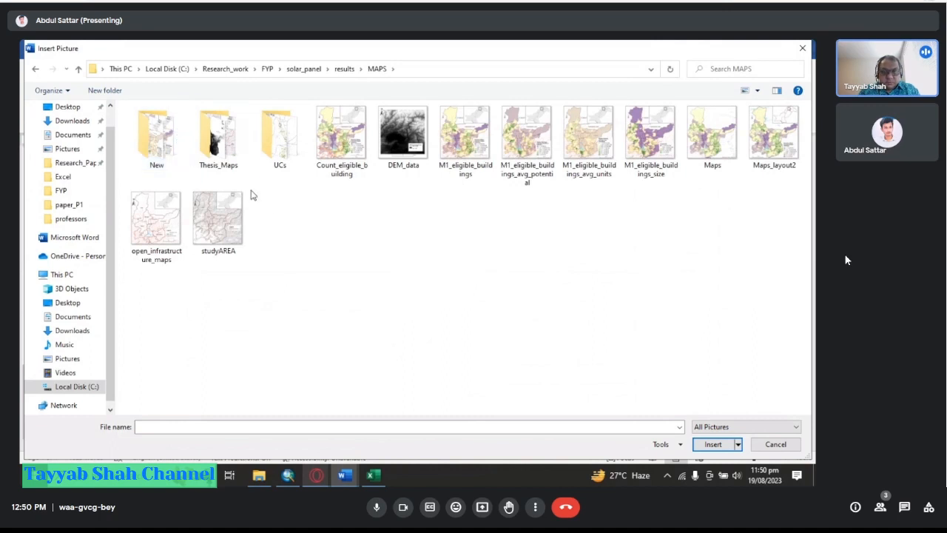
double_click(221, 153)
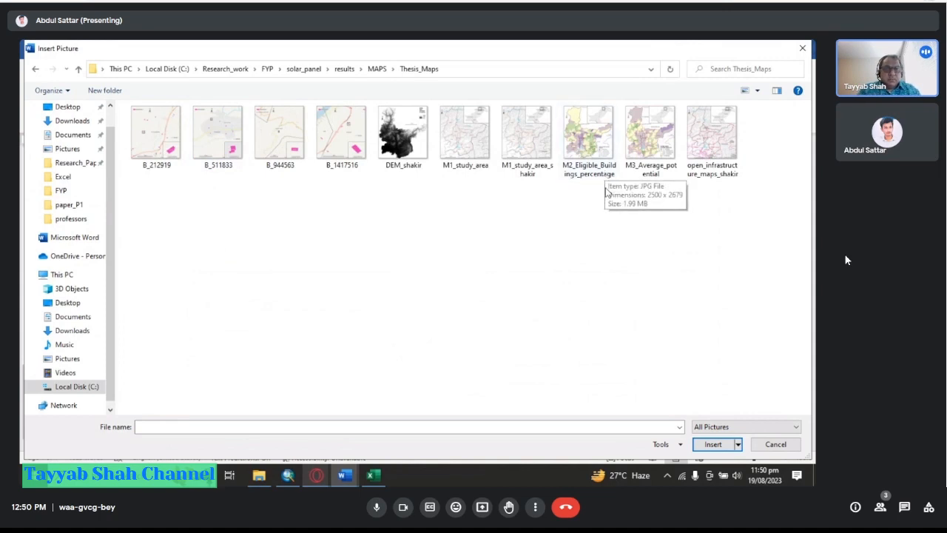
click(604, 176)
double_click(604, 176)
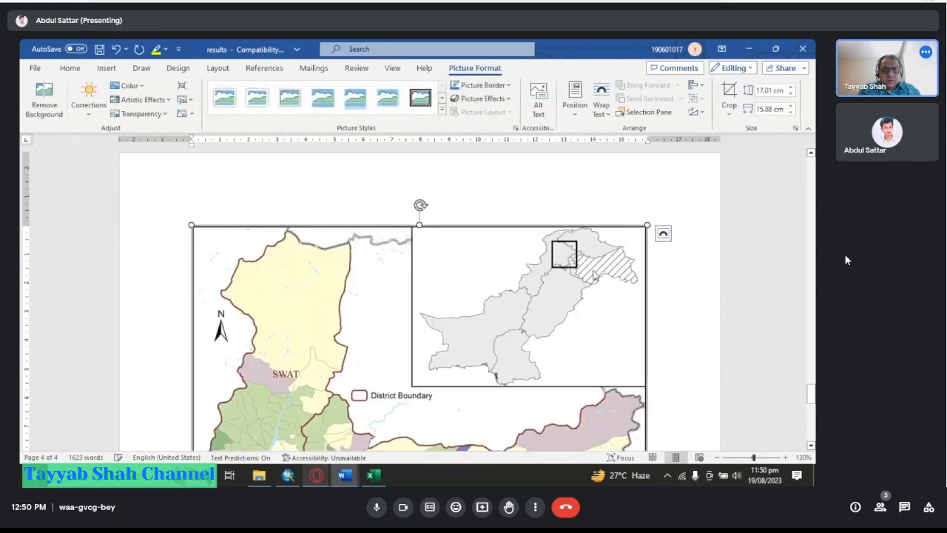
scroll(388, 246, down, 5)
scroll(388, 247, up, 3)
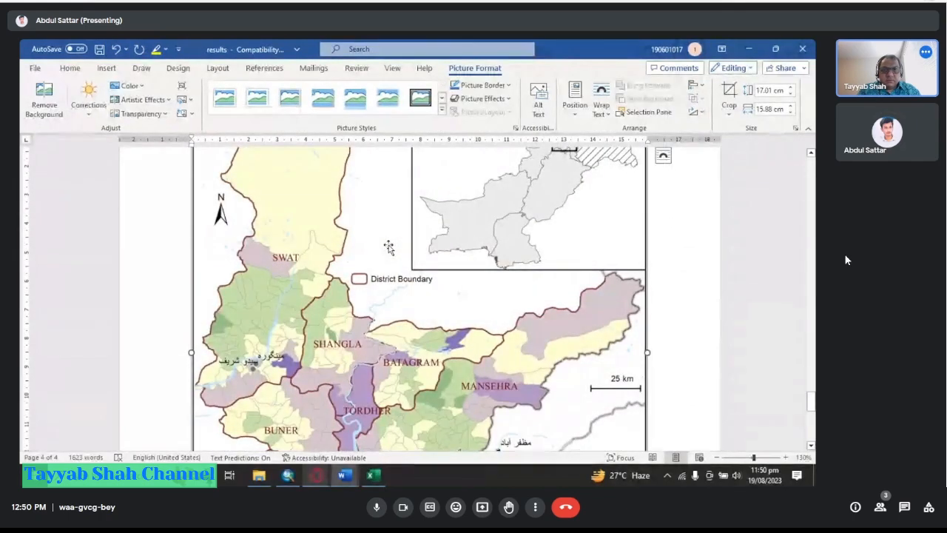
key(ctrl+End)
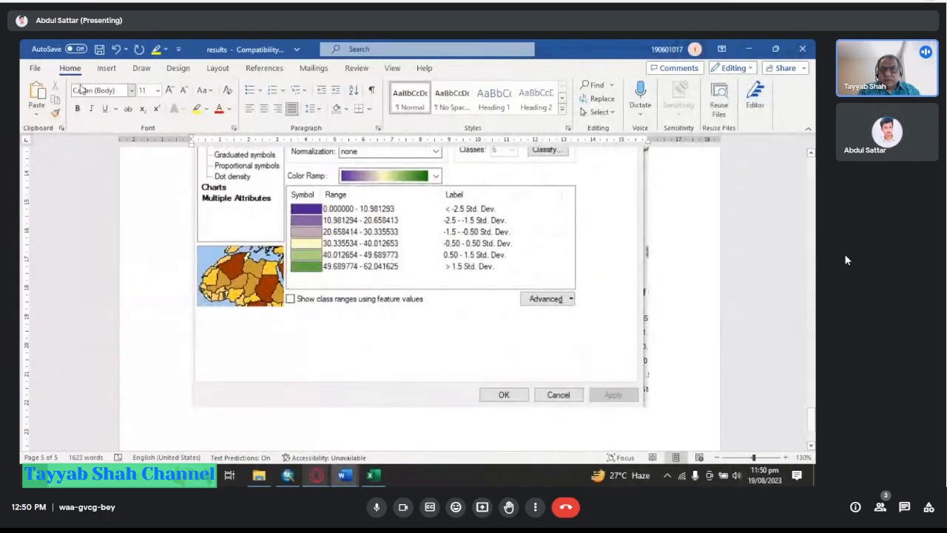
Browse the solar_panel results MAPS and Thesis_Maps folders in File Explorer, switching between icon and details views.
click(270, 479)
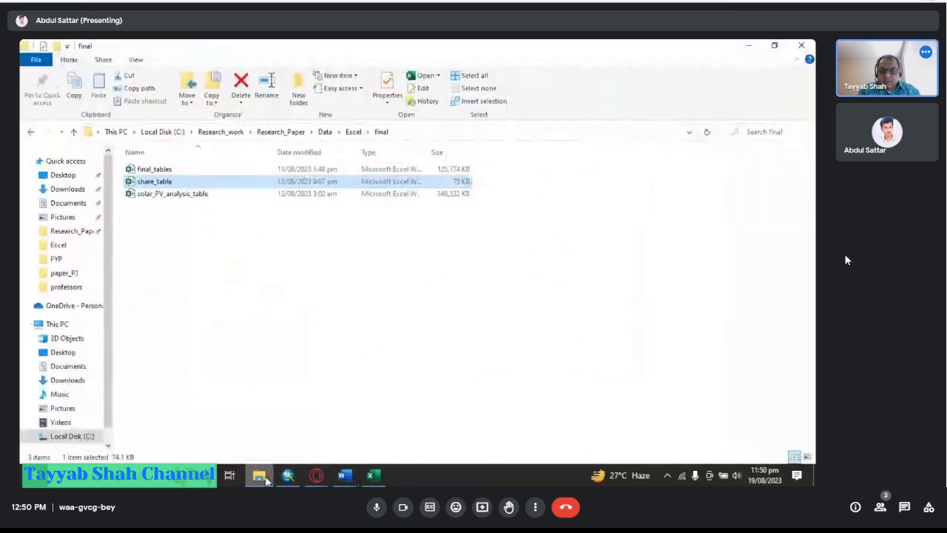
click(59, 261)
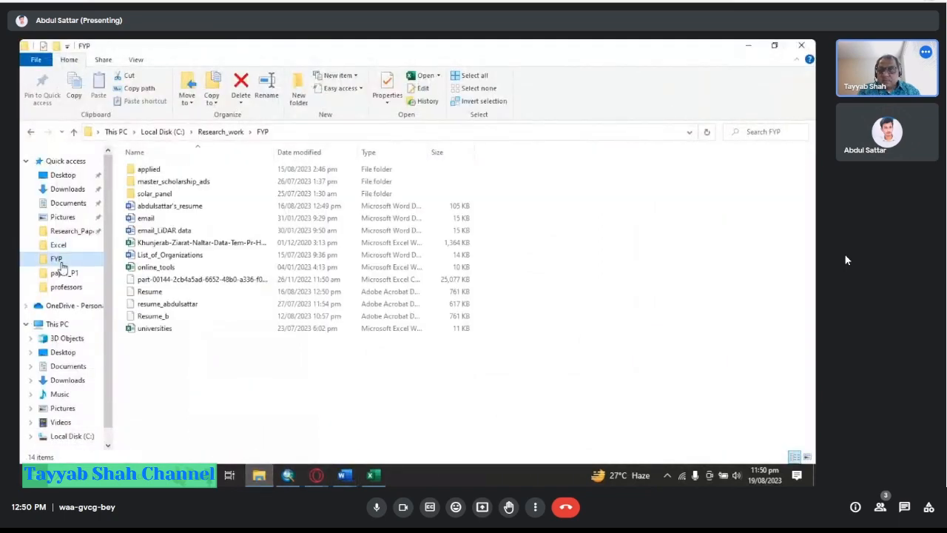
double_click(156, 195)
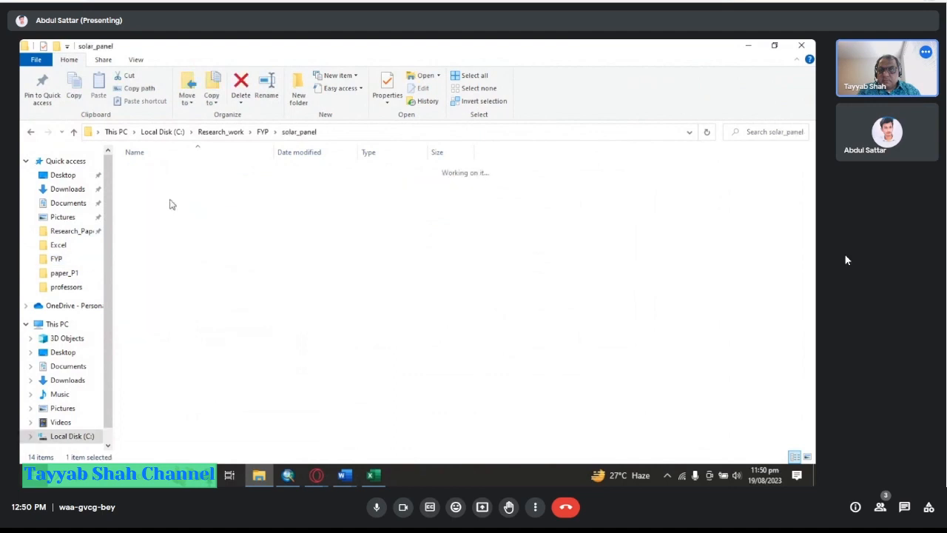
double_click(182, 208)
double_click(185, 172)
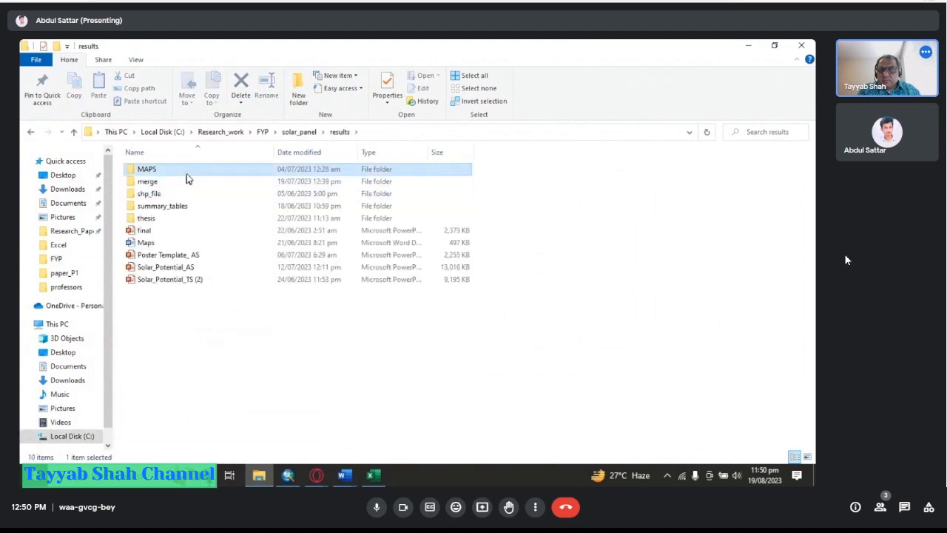
right_click(451, 262)
click(373, 262)
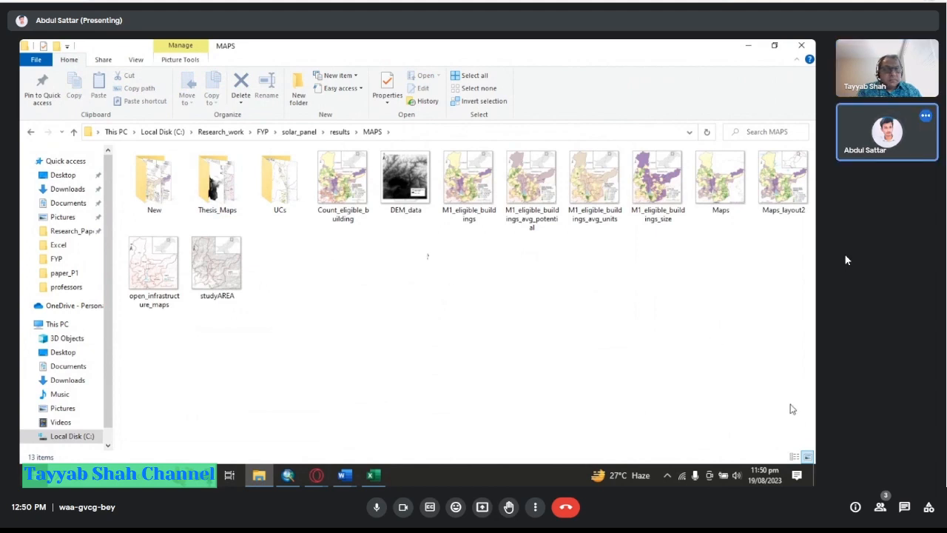
click(794, 457)
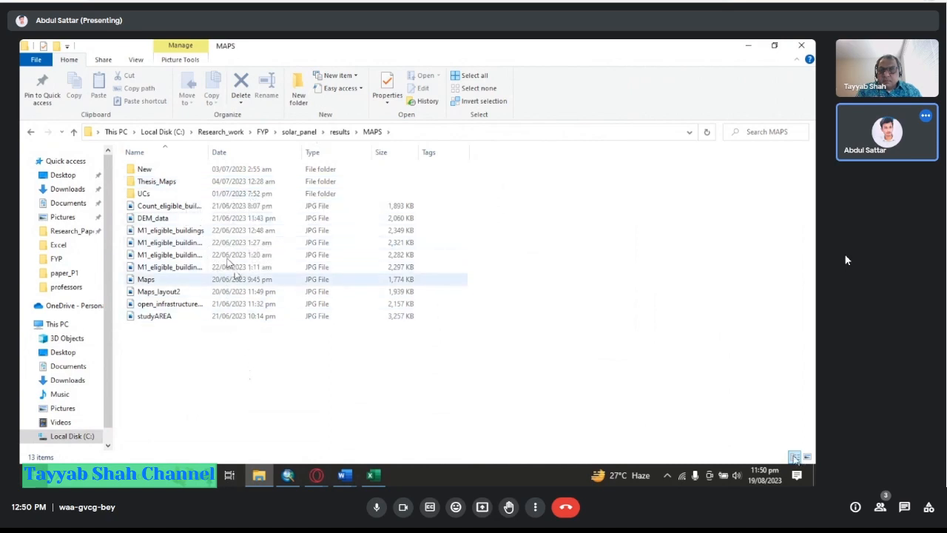
double_click(193, 185)
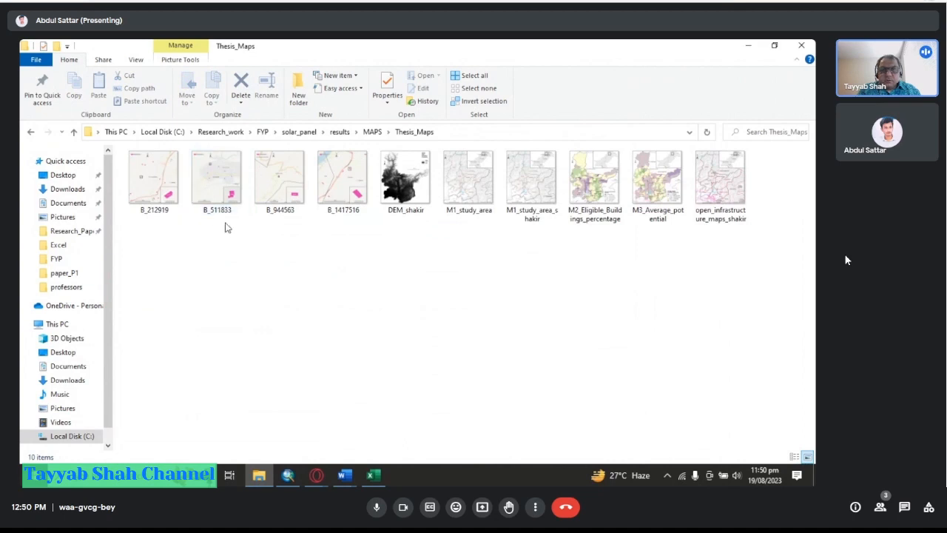
click(794, 456)
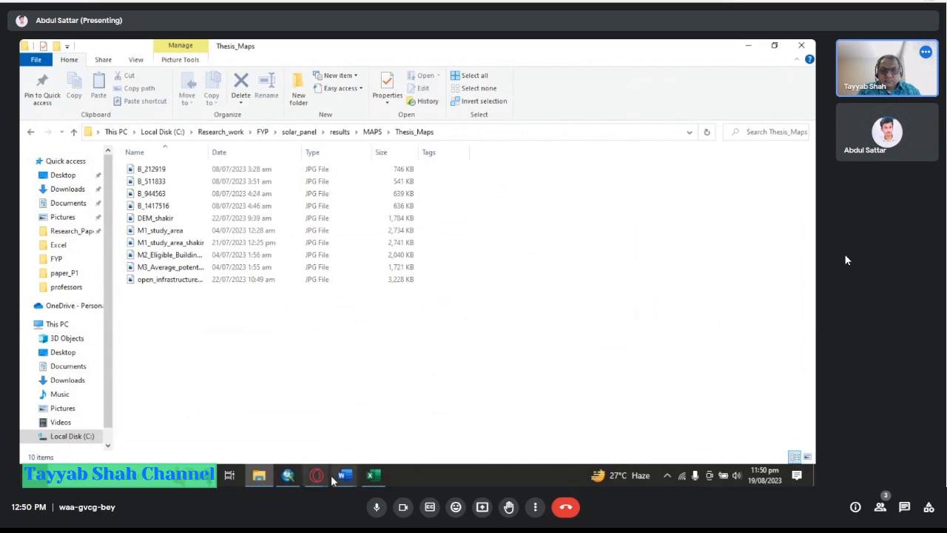
Switch to ArcMap and open the M1_eligible_buildings map document from the MXDs folder.
click(288, 475)
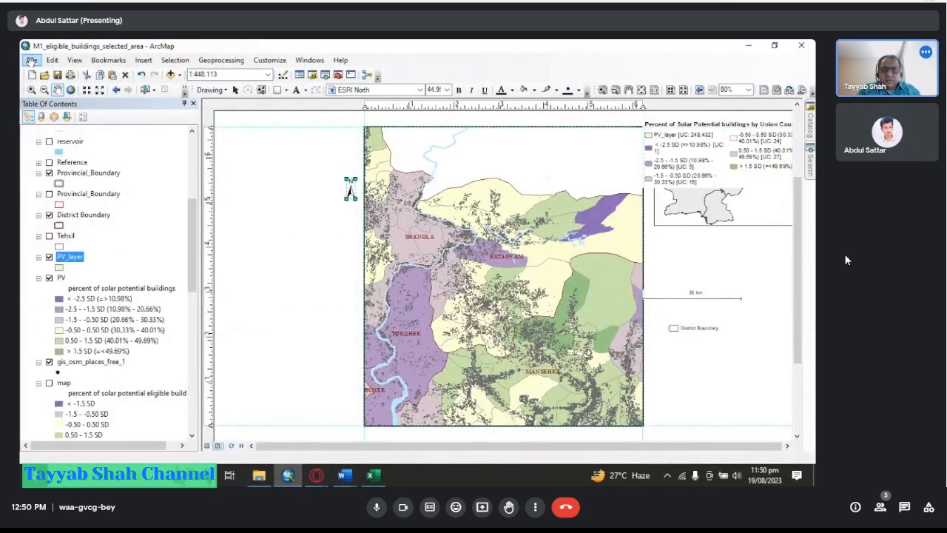
click(32, 61)
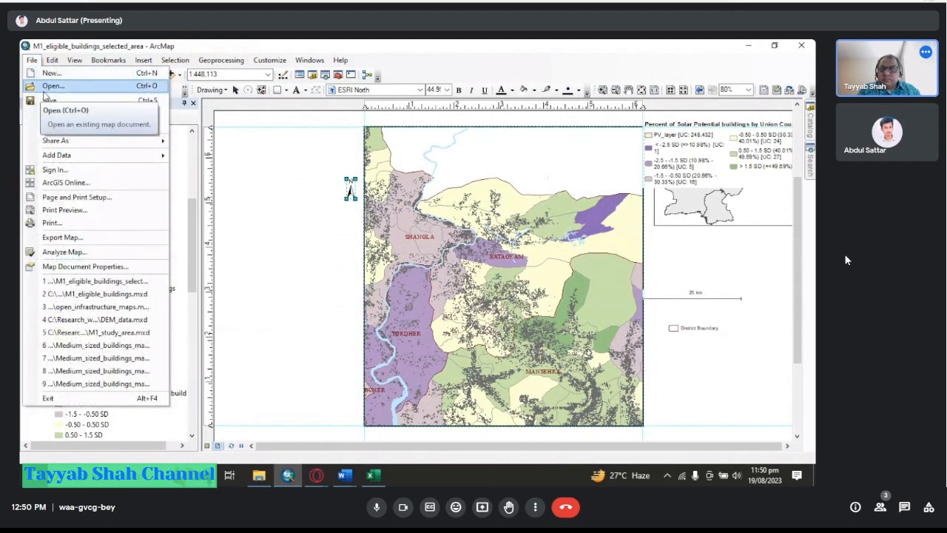
click(47, 89)
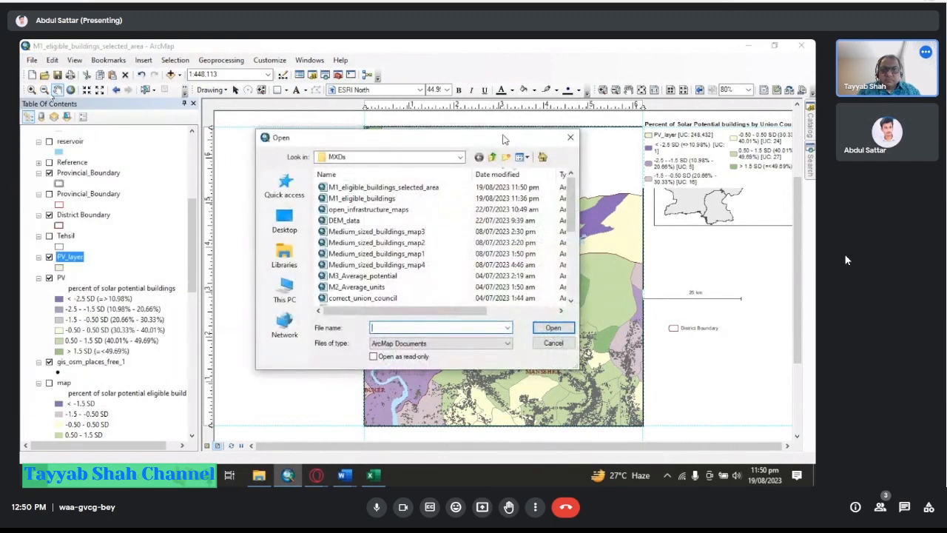
double_click(501, 137)
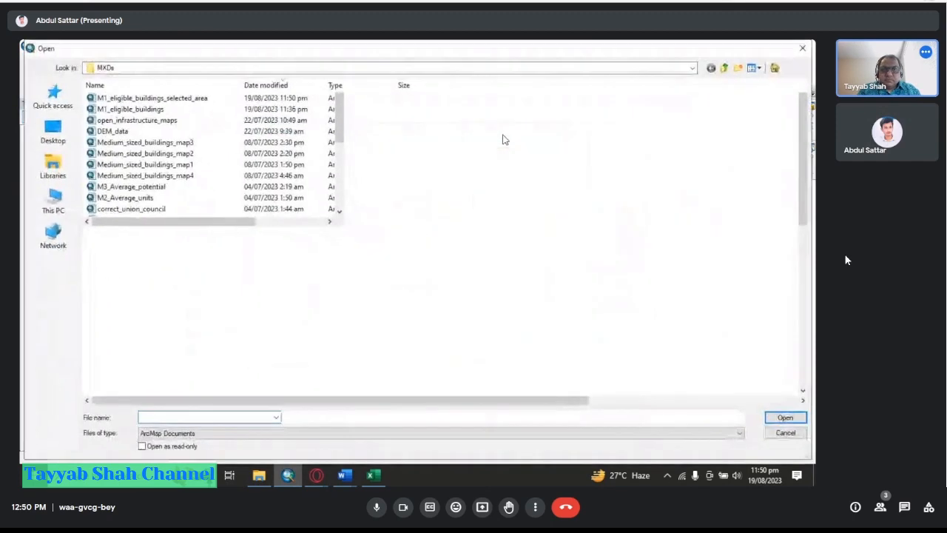
double_click(206, 106)
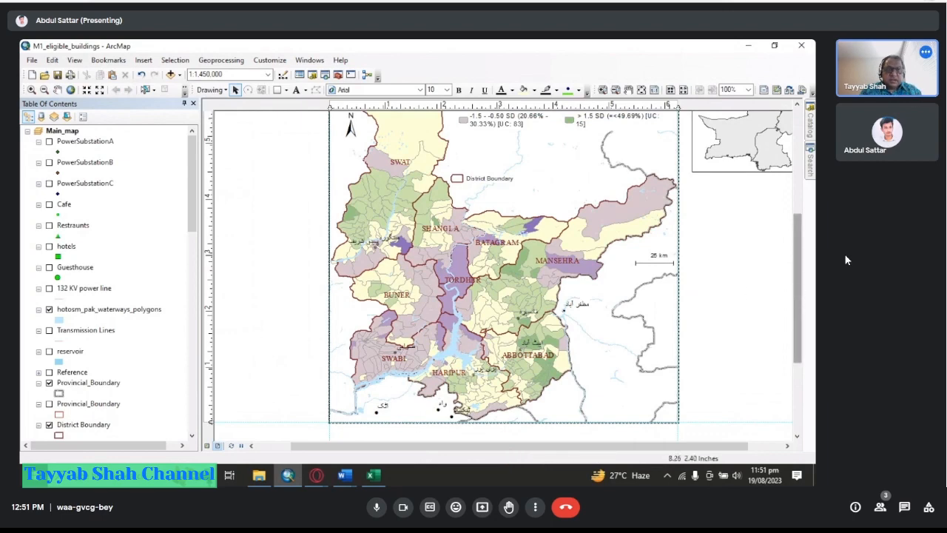
Export the layout map as a JPEG at 400 dpi into the Thesis_Maps folder under a new name.
drag(797, 294, 798, 272)
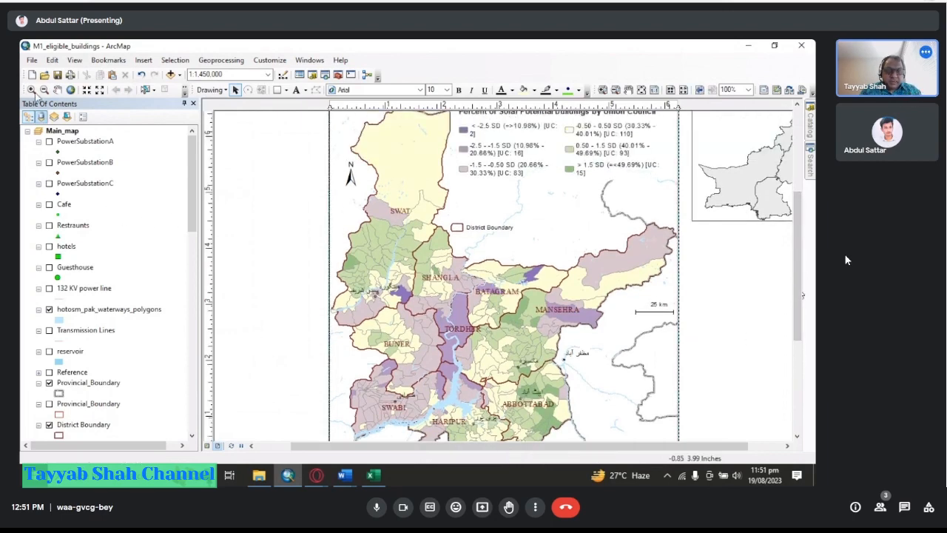
click(32, 60)
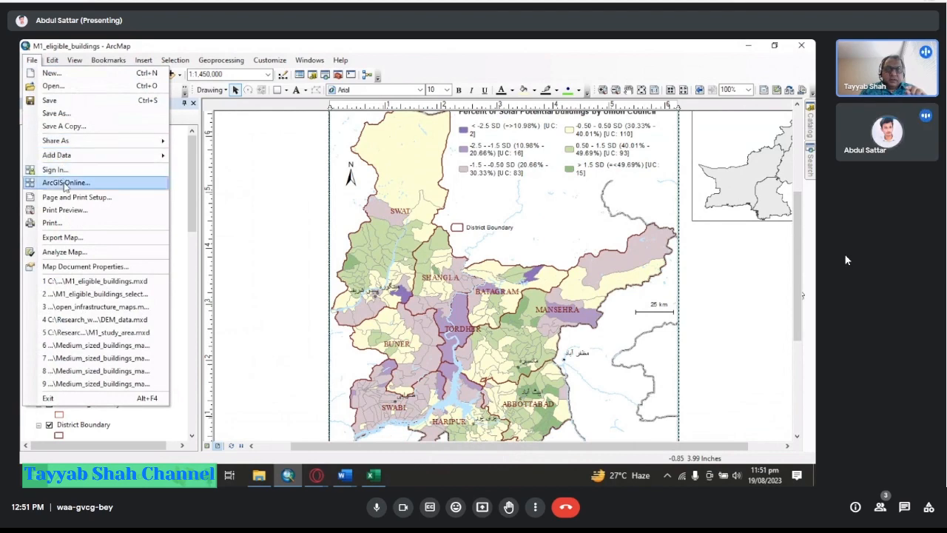
click(73, 238)
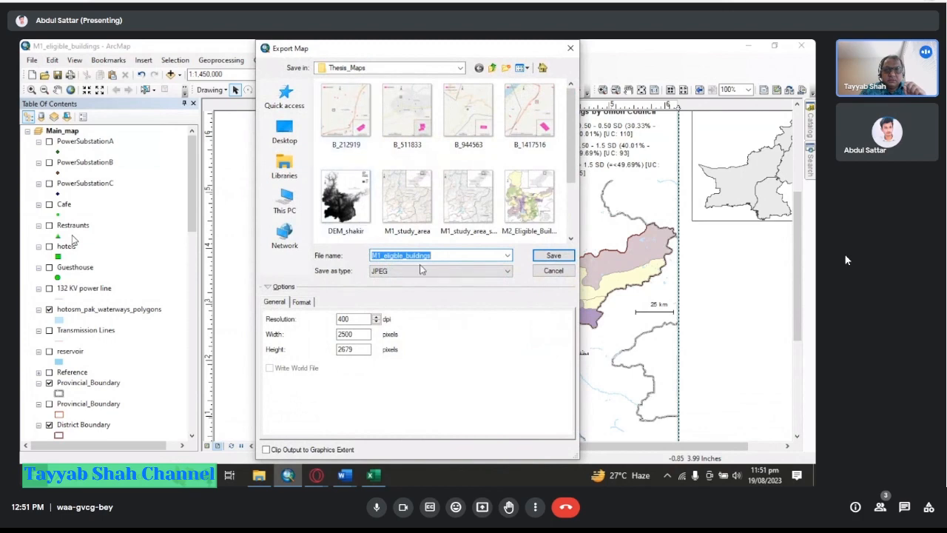
click(442, 255)
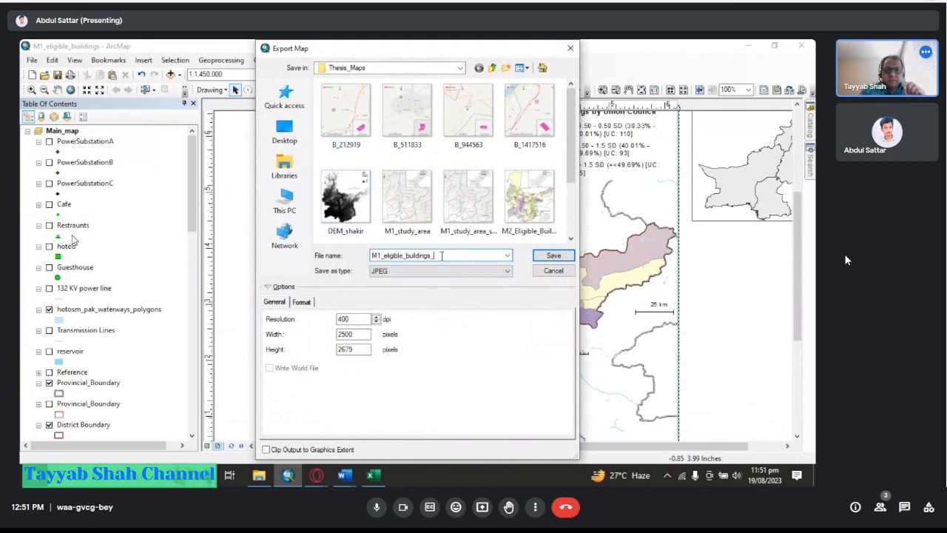
click(551, 256)
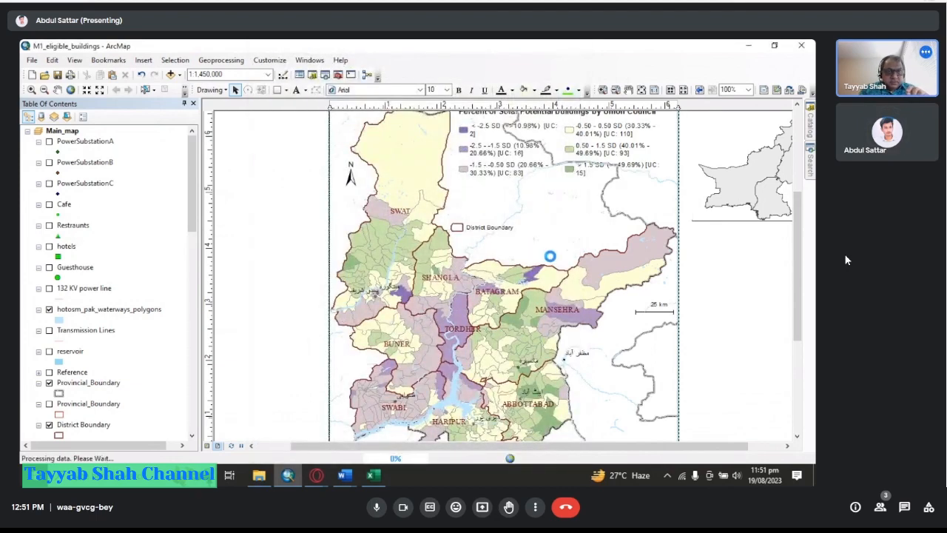
Switch to the results document and zoom out to examine the inserted union-council solar potential map.
click(345, 475)
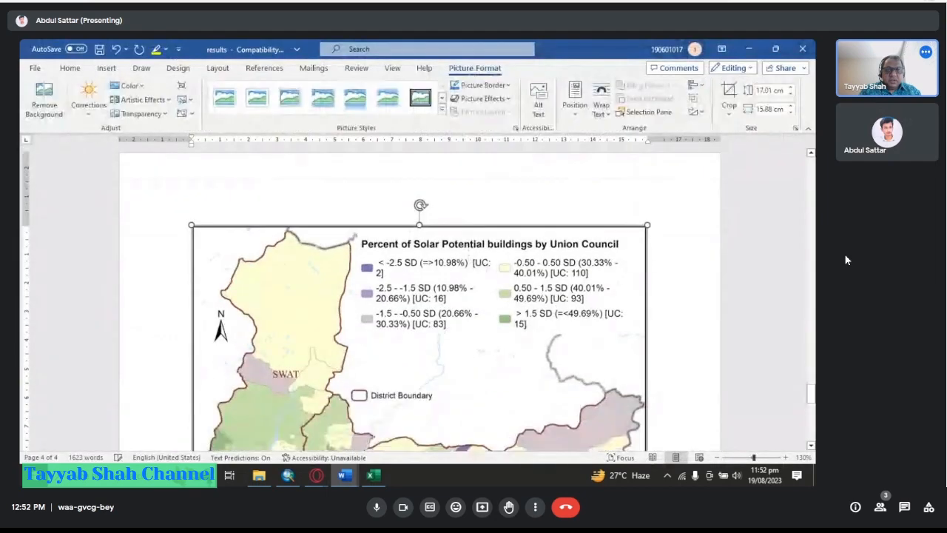
scroll(694, 267, down, 1)
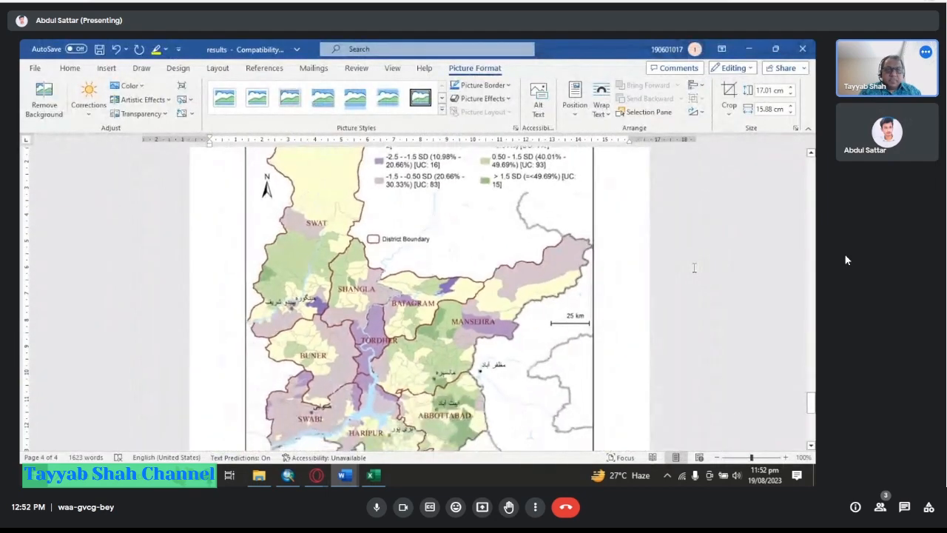
scroll(694, 268, up, 2)
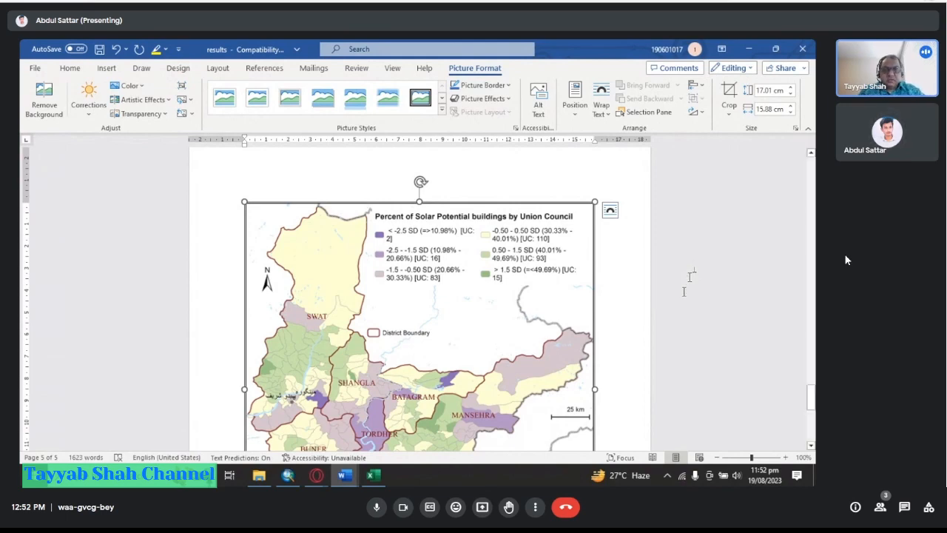
scroll(805, 245, down, 2)
scroll(805, 244, up, 2)
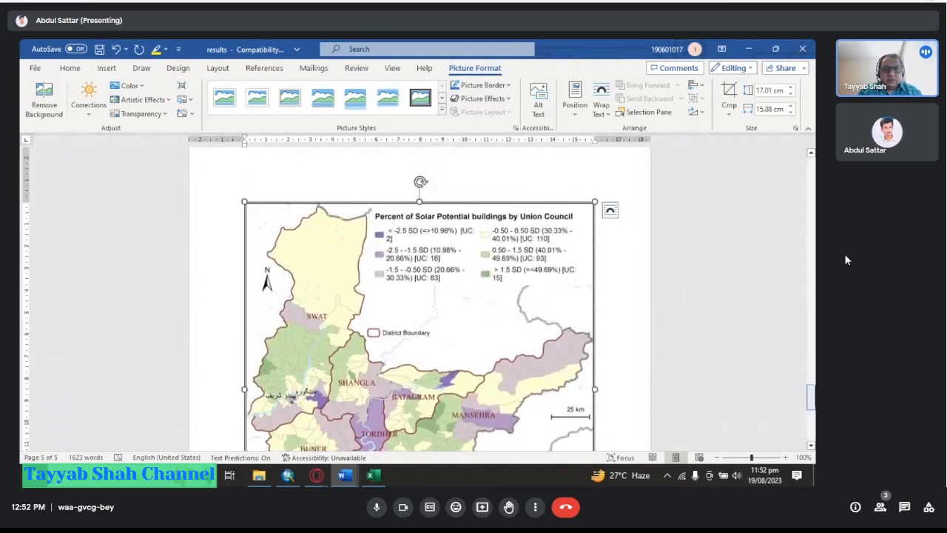
drag(813, 394, 813, 403)
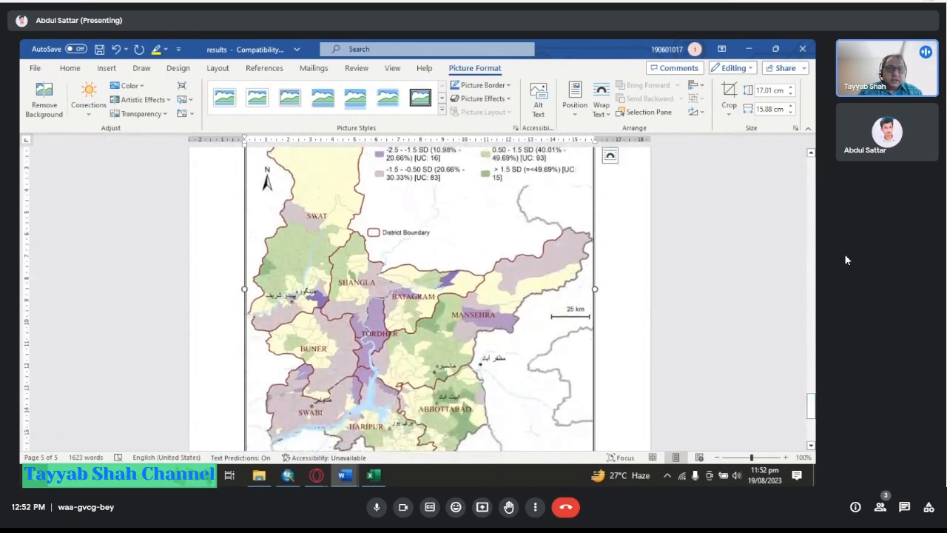
scroll(615, 301, down, 1)
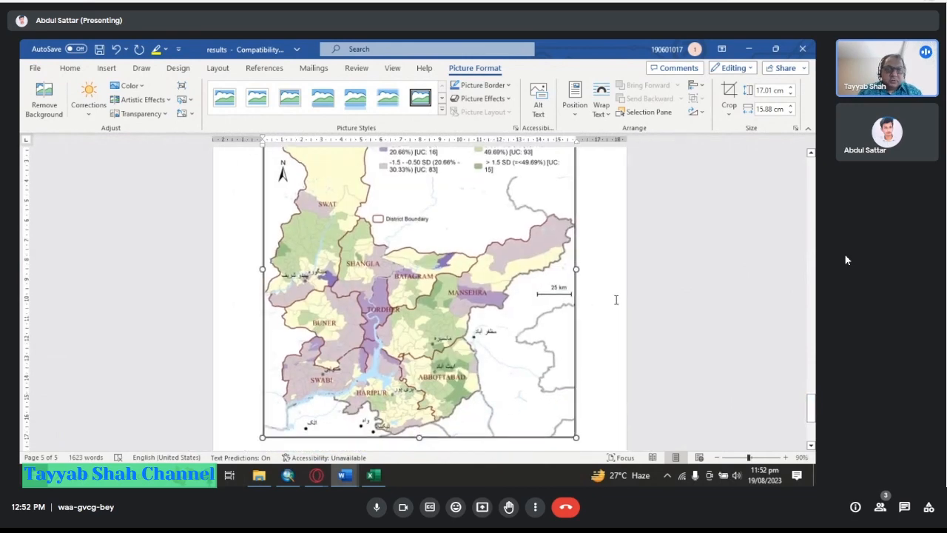
drag(814, 409, 814, 403)
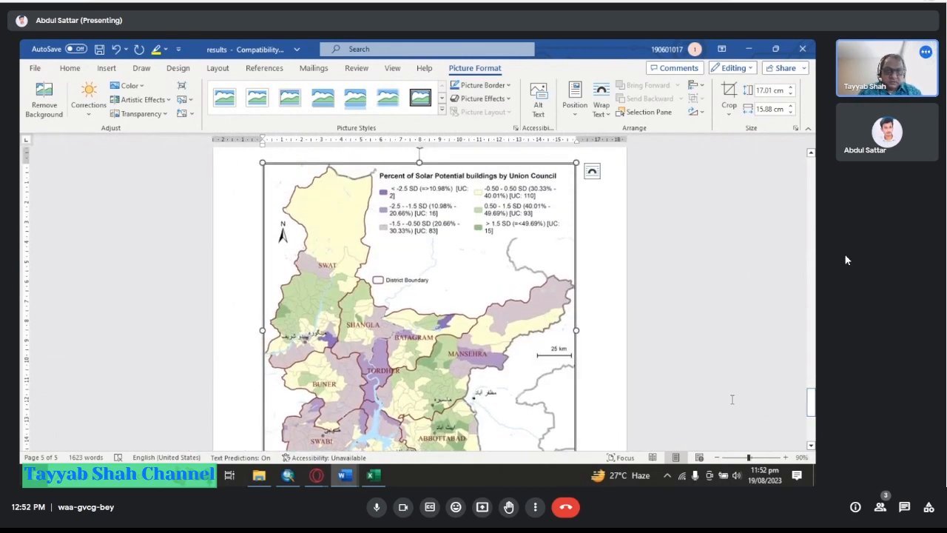